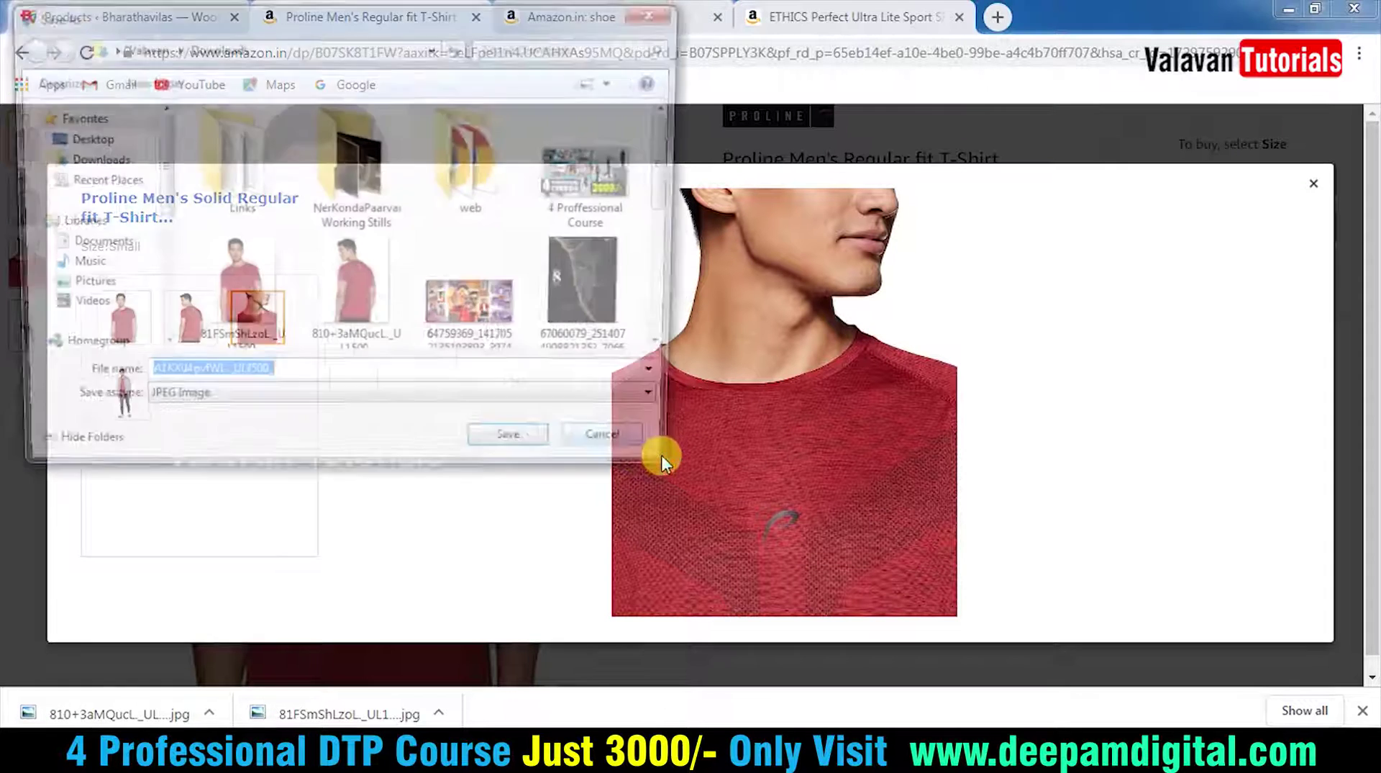
Save the T-shirt's close-up and full-length photos as JPEG images in Downloads and close the image viewer.
{"action": "left_click", "coordinate": [518, 450]}
{"action": "left_click", "coordinate": [121, 408]}
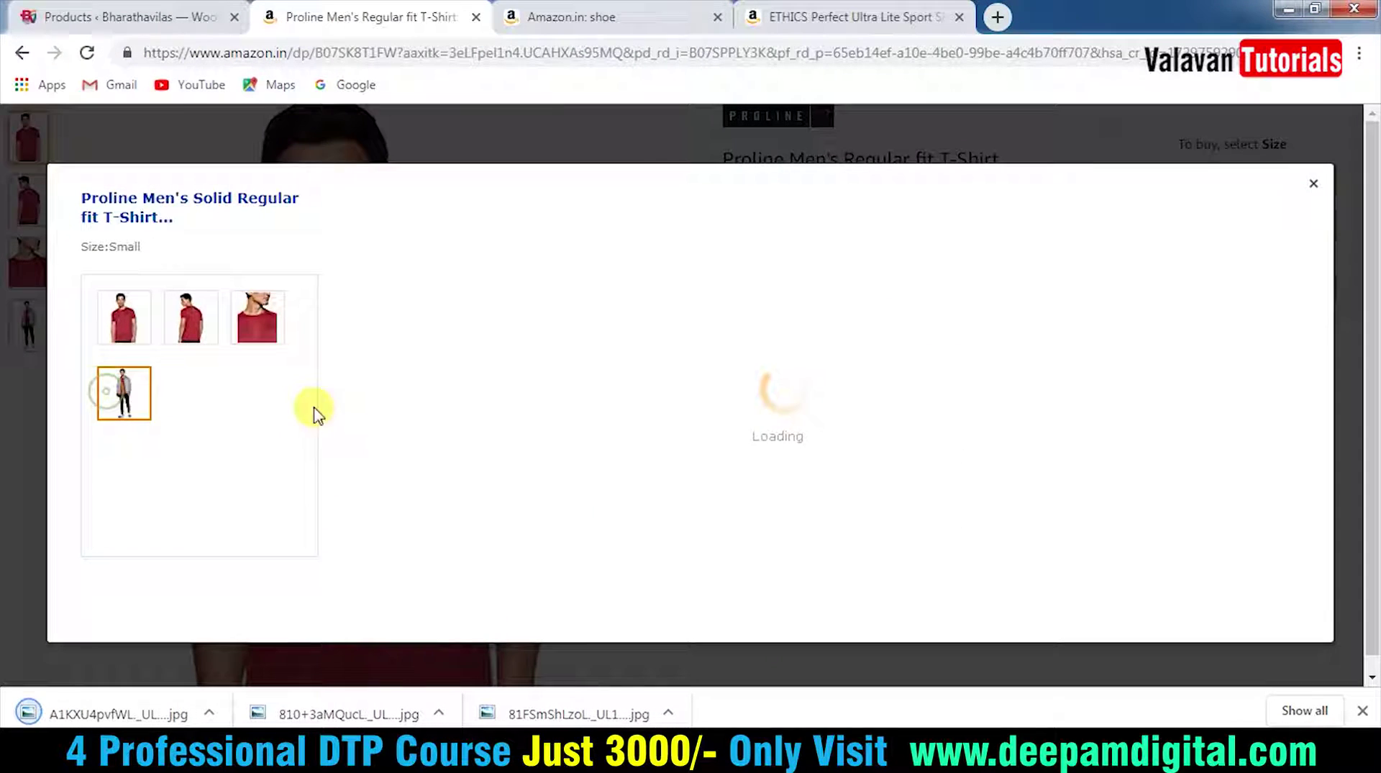
{"action": "right_click", "coordinate": [793, 345]}
{"action": "left_click", "coordinate": [841, 387]}
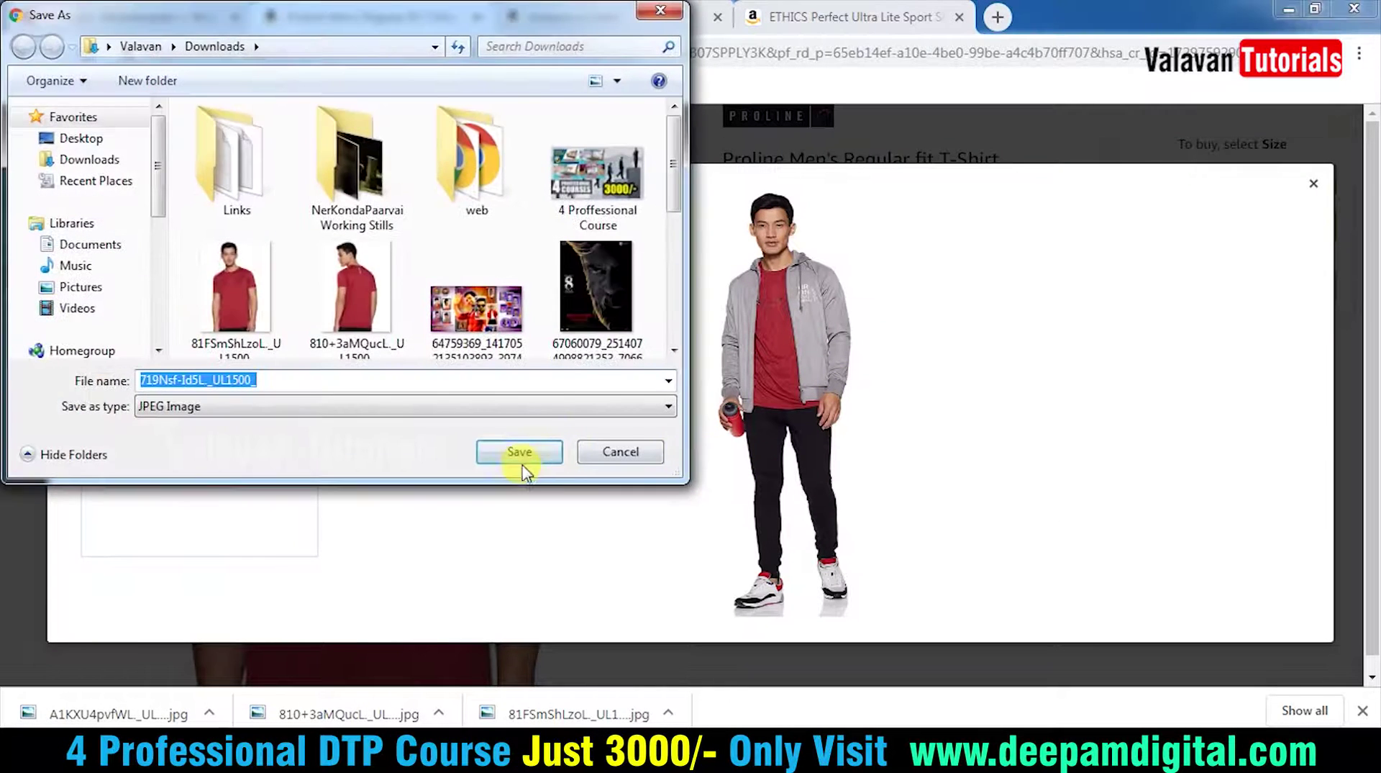
{"action": "left_click", "coordinate": [519, 453]}
{"action": "left_click", "coordinate": [1135, 136]}
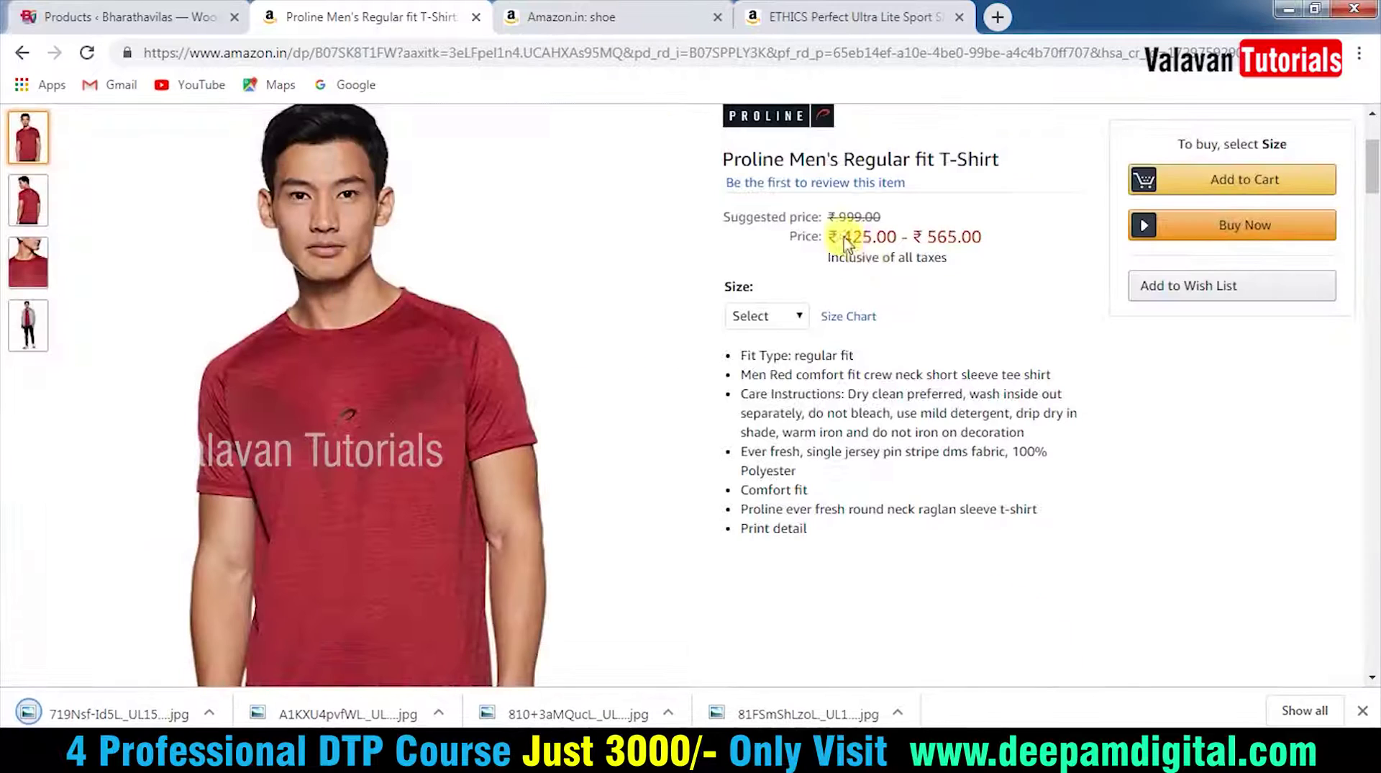
{"action": "left_click", "coordinate": [793, 317]}
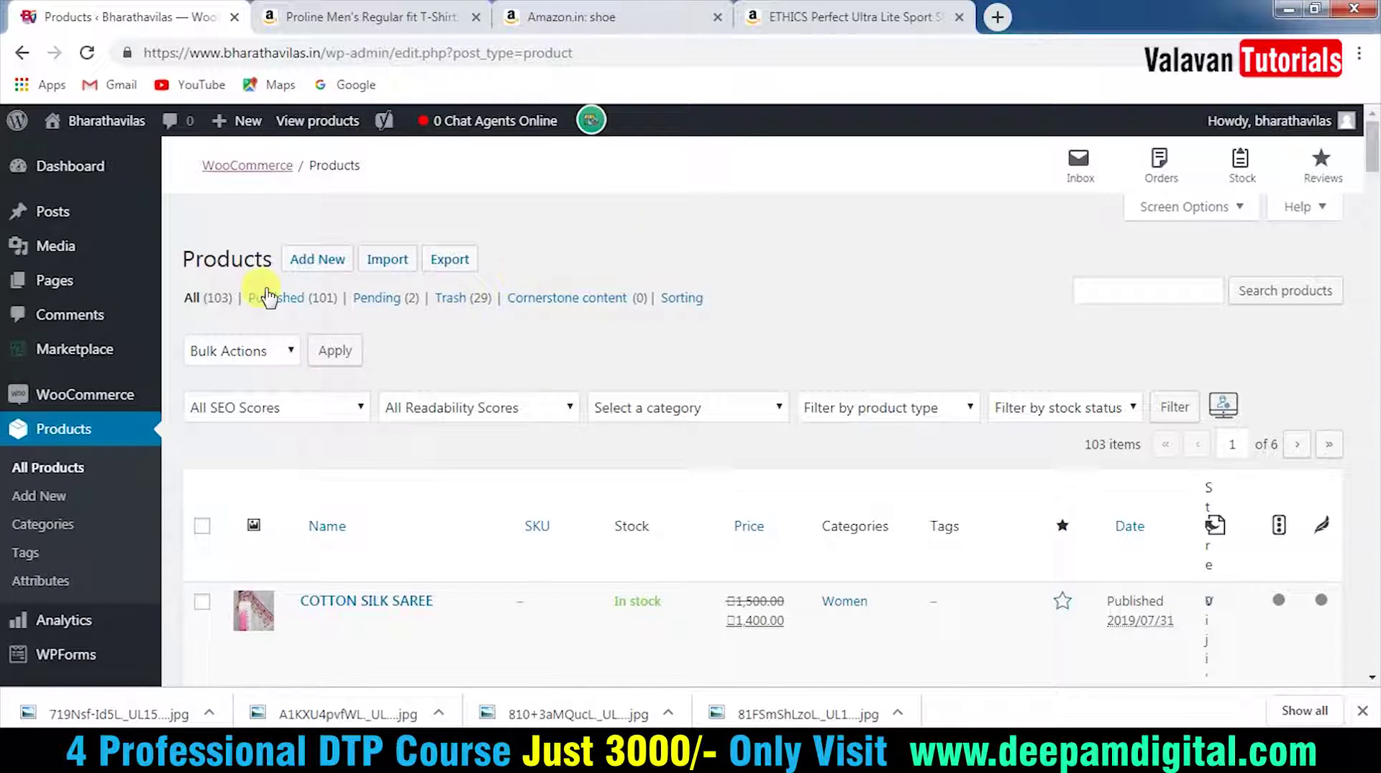
Start a new store product and title it "Proline Men's Regular fit T-Shirt", taken from the Amazon listing.
{"action": "left_click", "coordinate": [315, 272]}
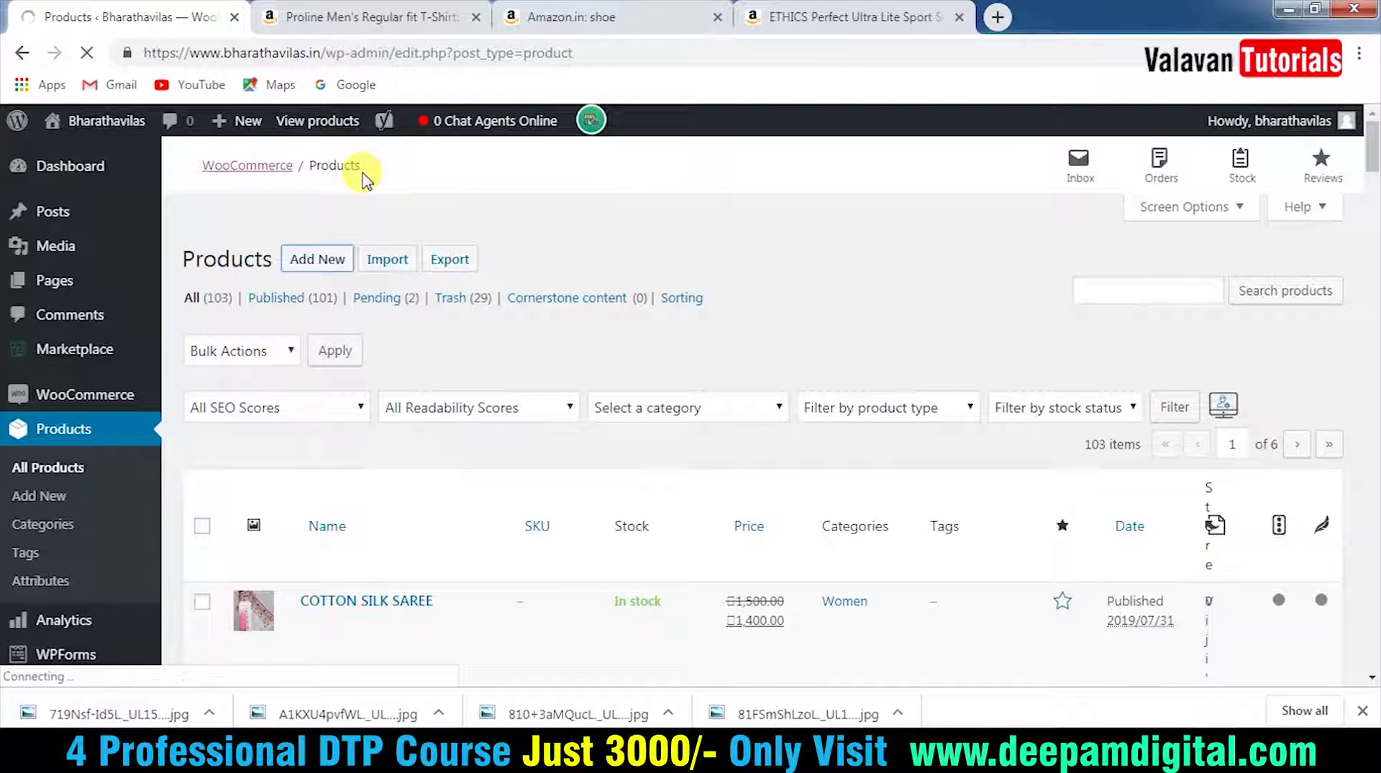
{"action": "left_click", "coordinate": [357, 10]}
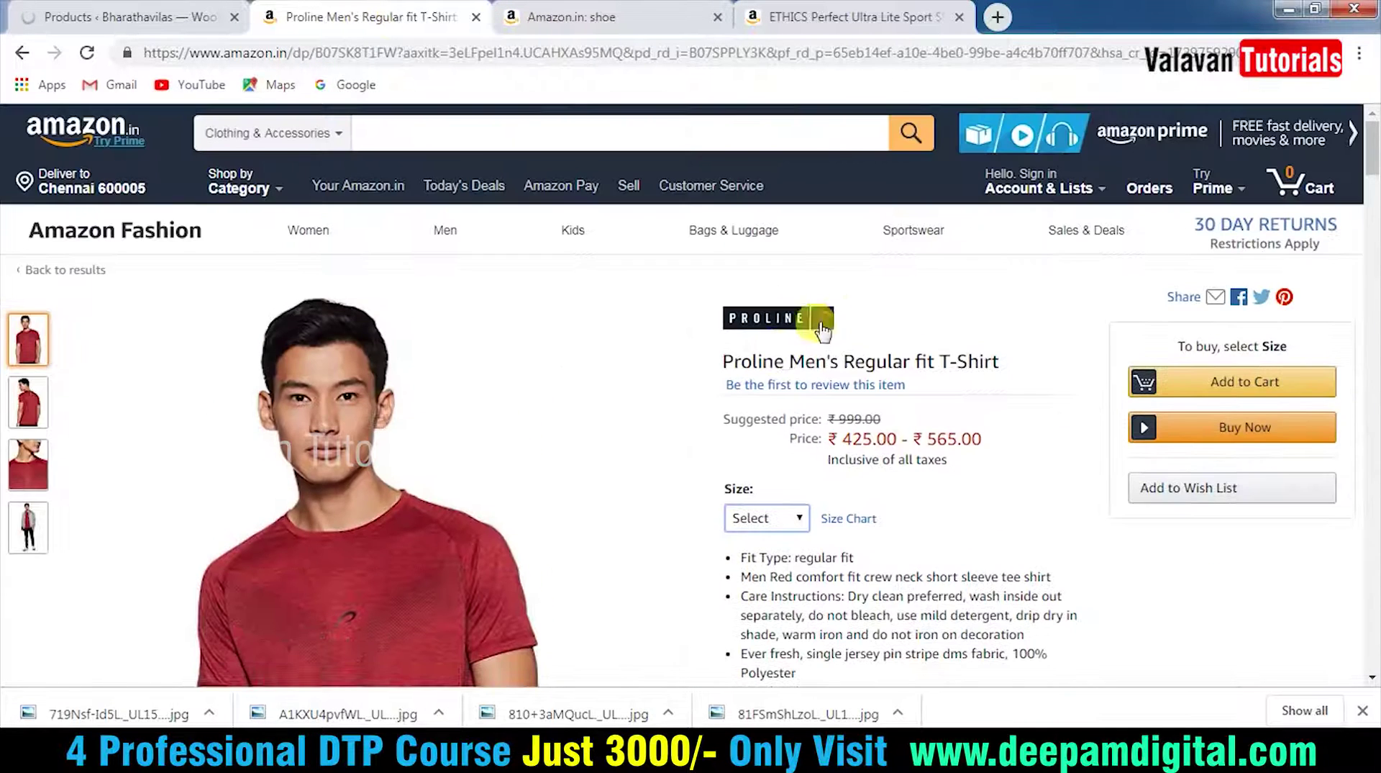
{"action": "left_click_drag", "start_coordinate": [724, 366], "coordinate": [1006, 366]}
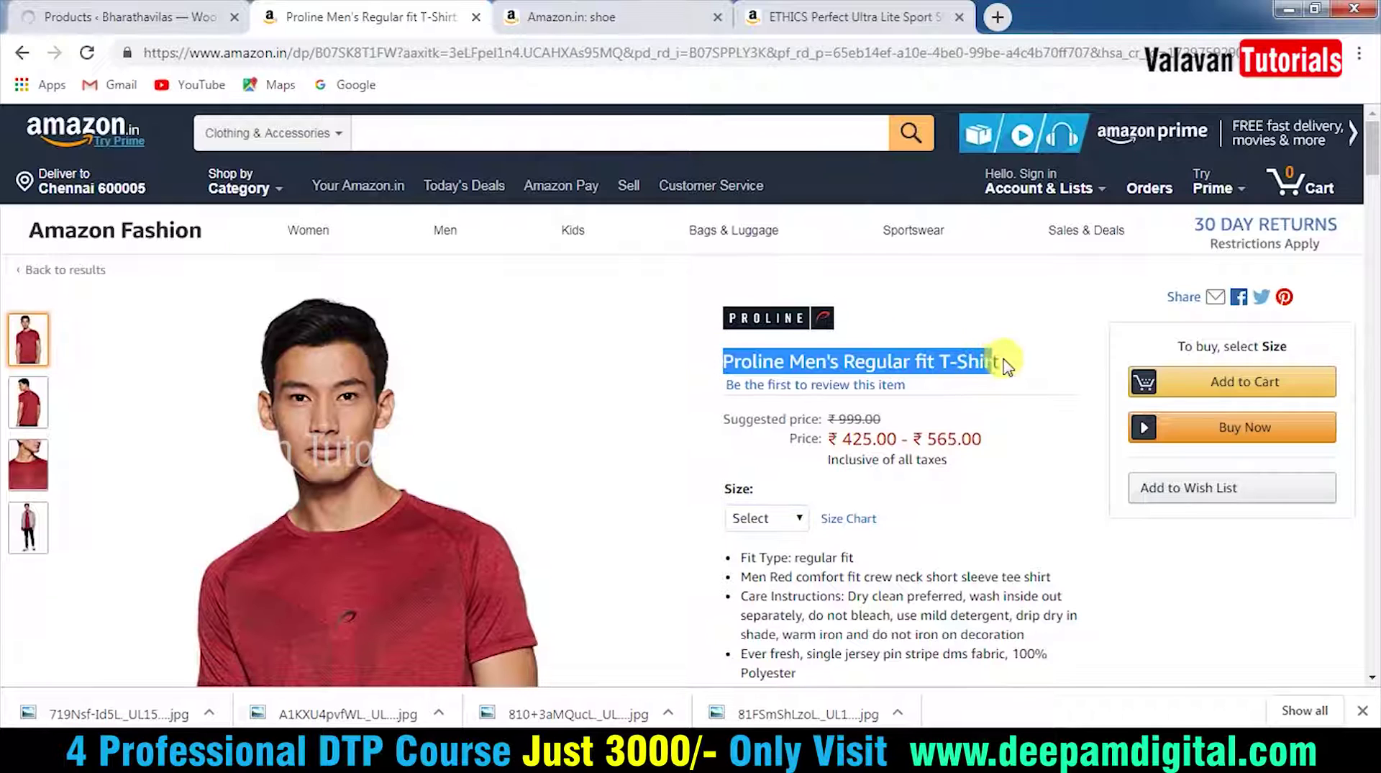
{"action": "left_click", "coordinate": [137, 10]}
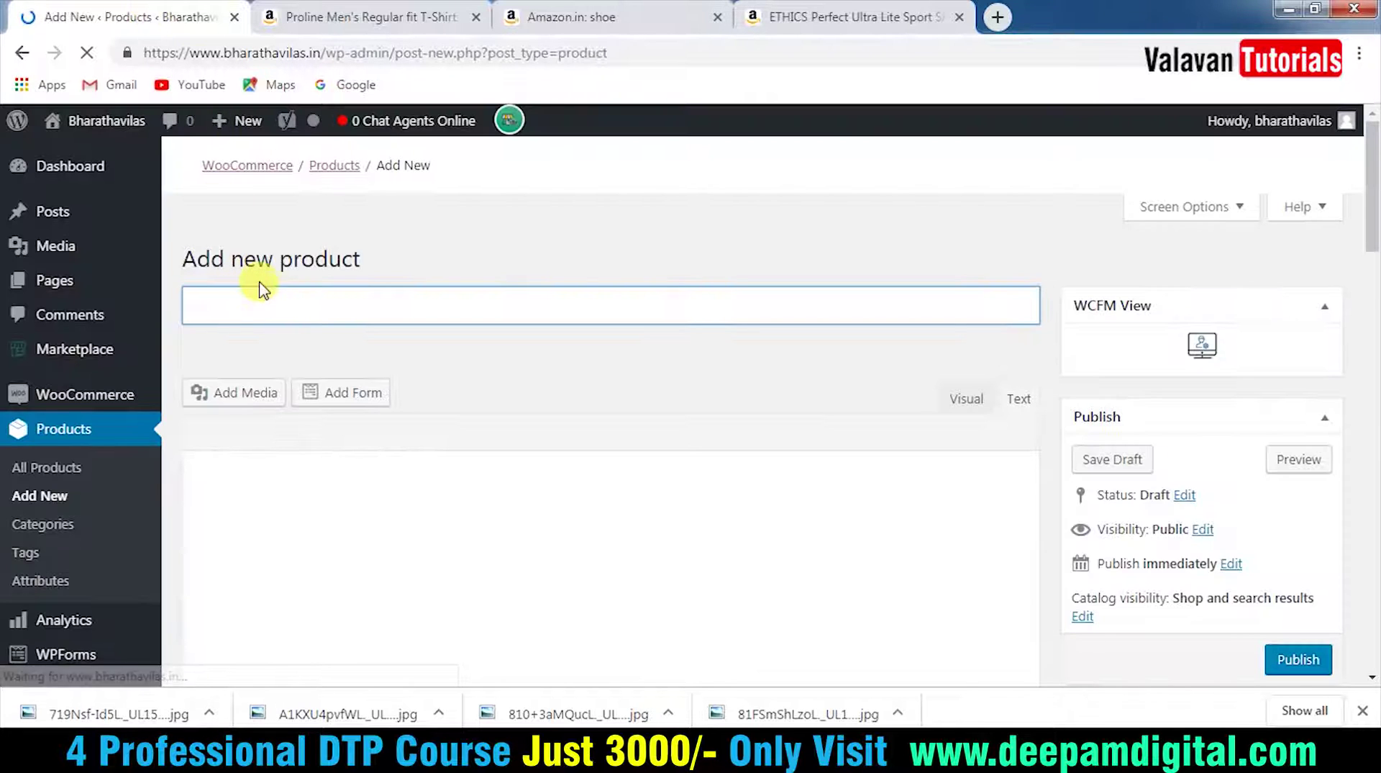
{"action": "left_click", "coordinate": [279, 302]}
{"action": "type", "text": "Proline Men's Regular fit T-Shirt"}
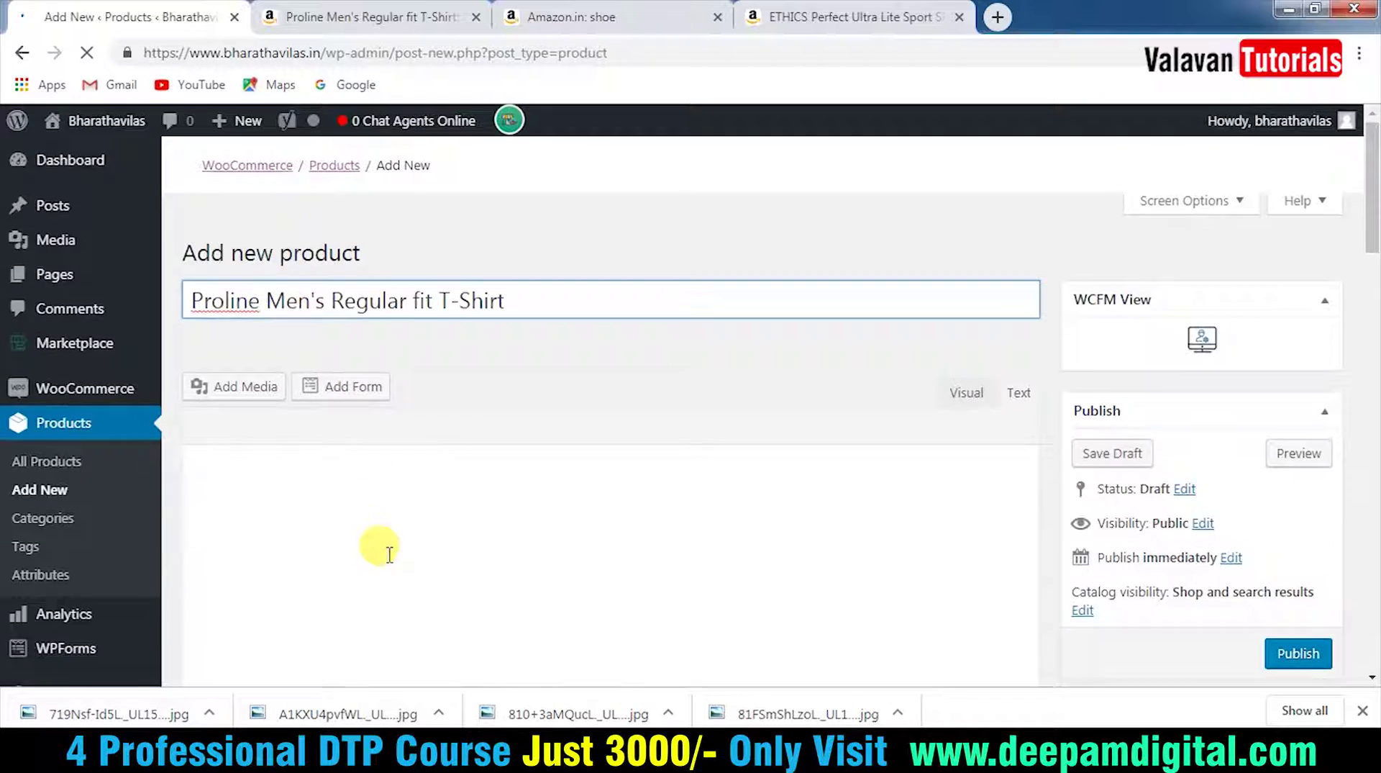
Copy the feature bullets from "Fit Type: regular fit" to "Print detail" on the Amazon listing into the new product's main description.
{"action": "scroll", "coordinate": [369, 549], "scroll_direction": "down", "scroll_amount": 3}
{"action": "key", "text": "ctrl+Tab"}
{"action": "scroll", "coordinate": [873, 532], "scroll_direction": "down", "scroll_amount": 3}
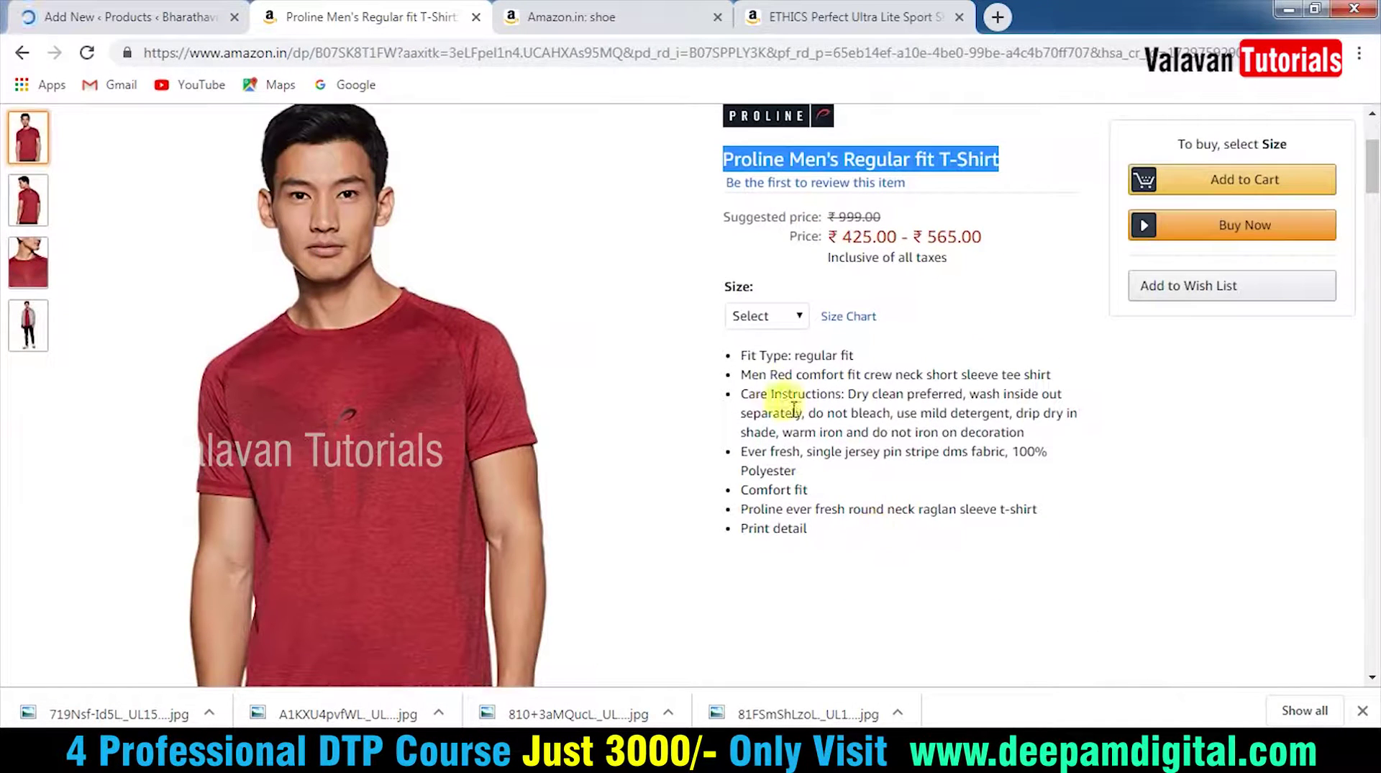
{"action": "left_click_drag", "start_coordinate": [739, 355], "coordinate": [825, 540]}
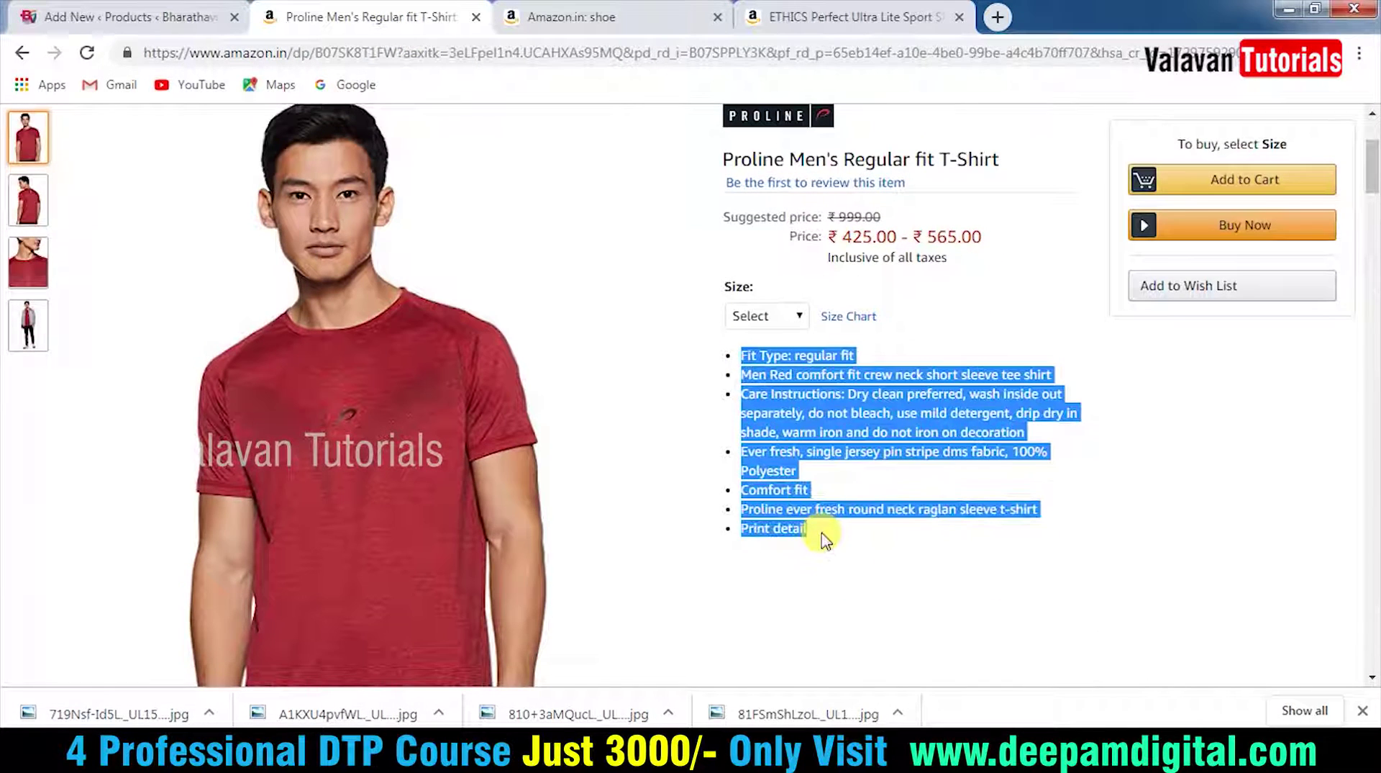
{"action": "key", "text": "ctrl+c"}
{"action": "left_click", "coordinate": [108, 15]}
{"action": "left_click", "coordinate": [356, 509]}
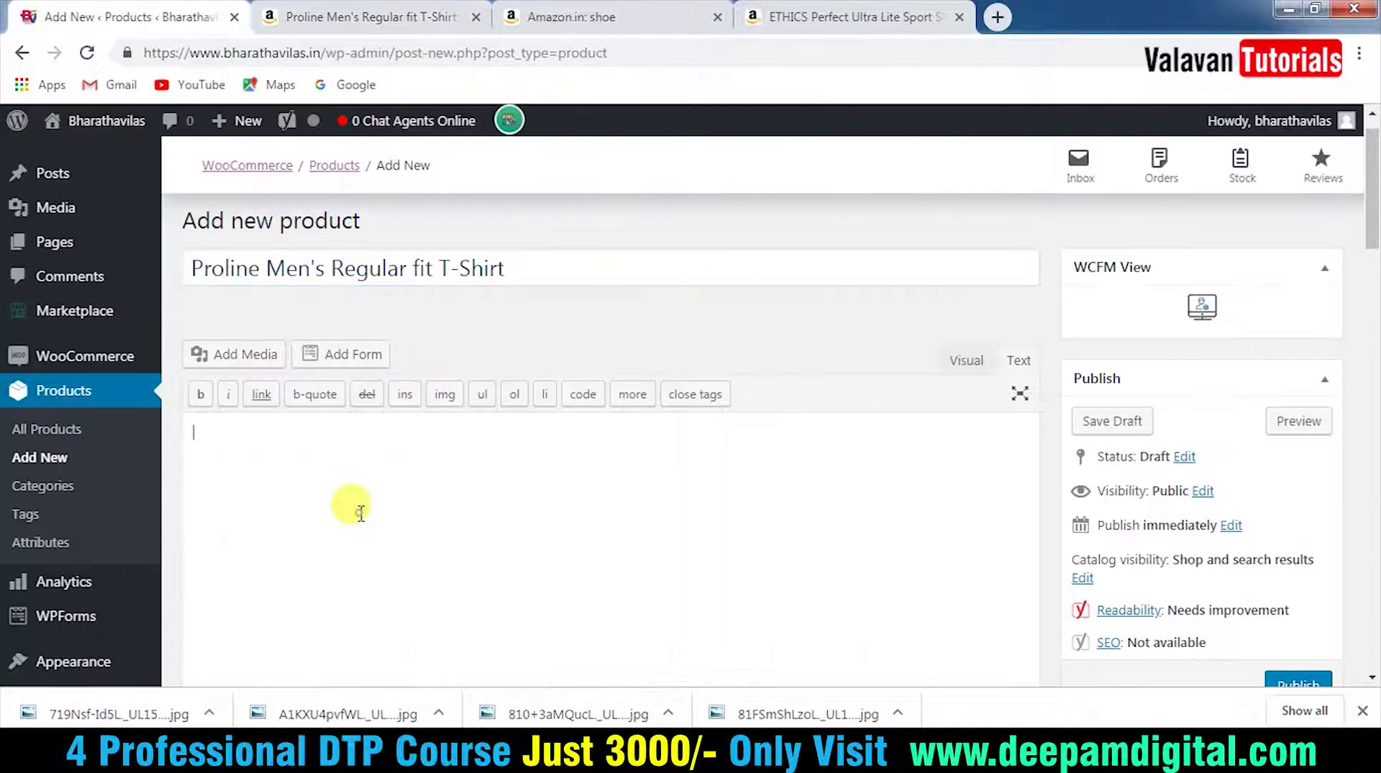
{"action": "key", "text": "ctrl+v"}
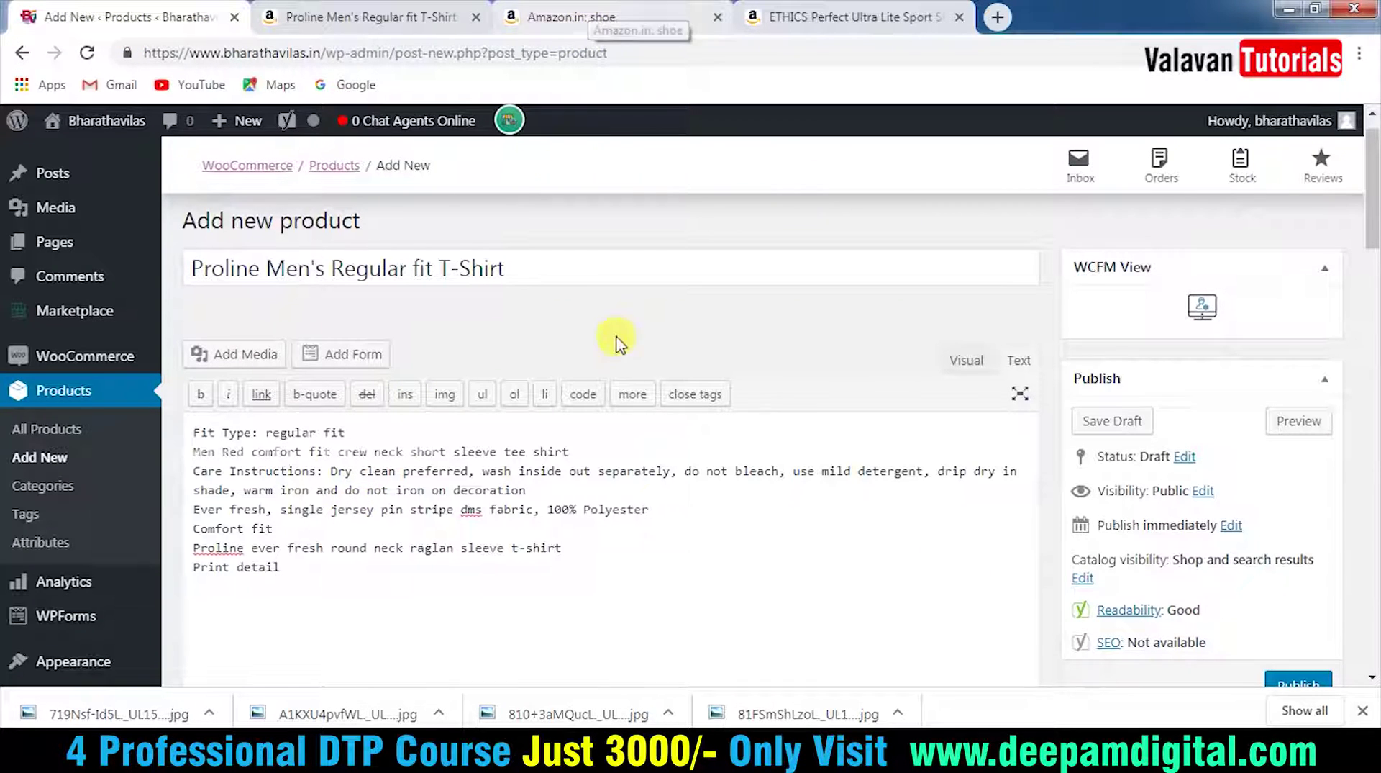
Copy the "Product description" heading and paragraph from the Amazon listing and return to the new product form.
{"action": "key", "text": "ctrl+Tab"}
{"action": "scroll", "coordinate": [965, 533], "scroll_direction": "down", "scroll_amount": 15}
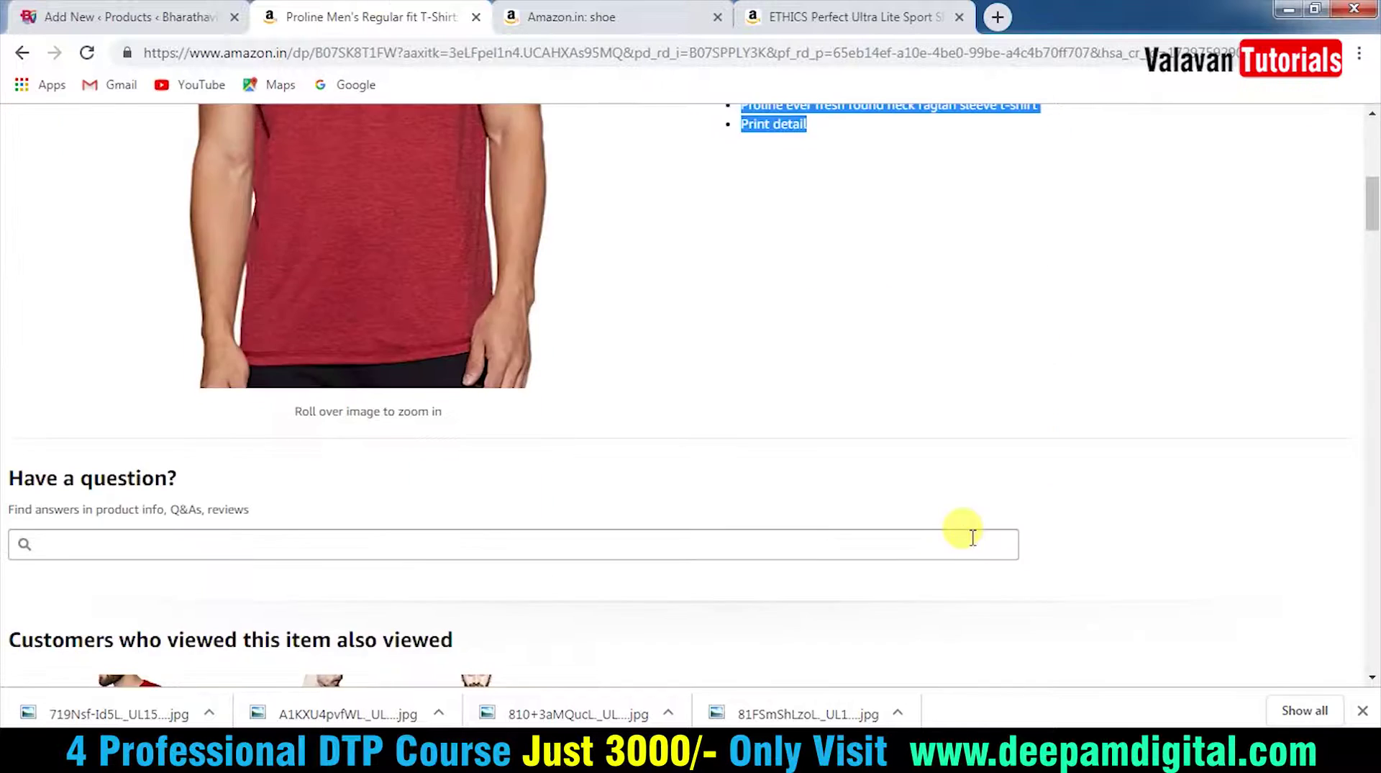
{"action": "scroll", "coordinate": [712, 531], "scroll_direction": "down", "scroll_amount": 1}
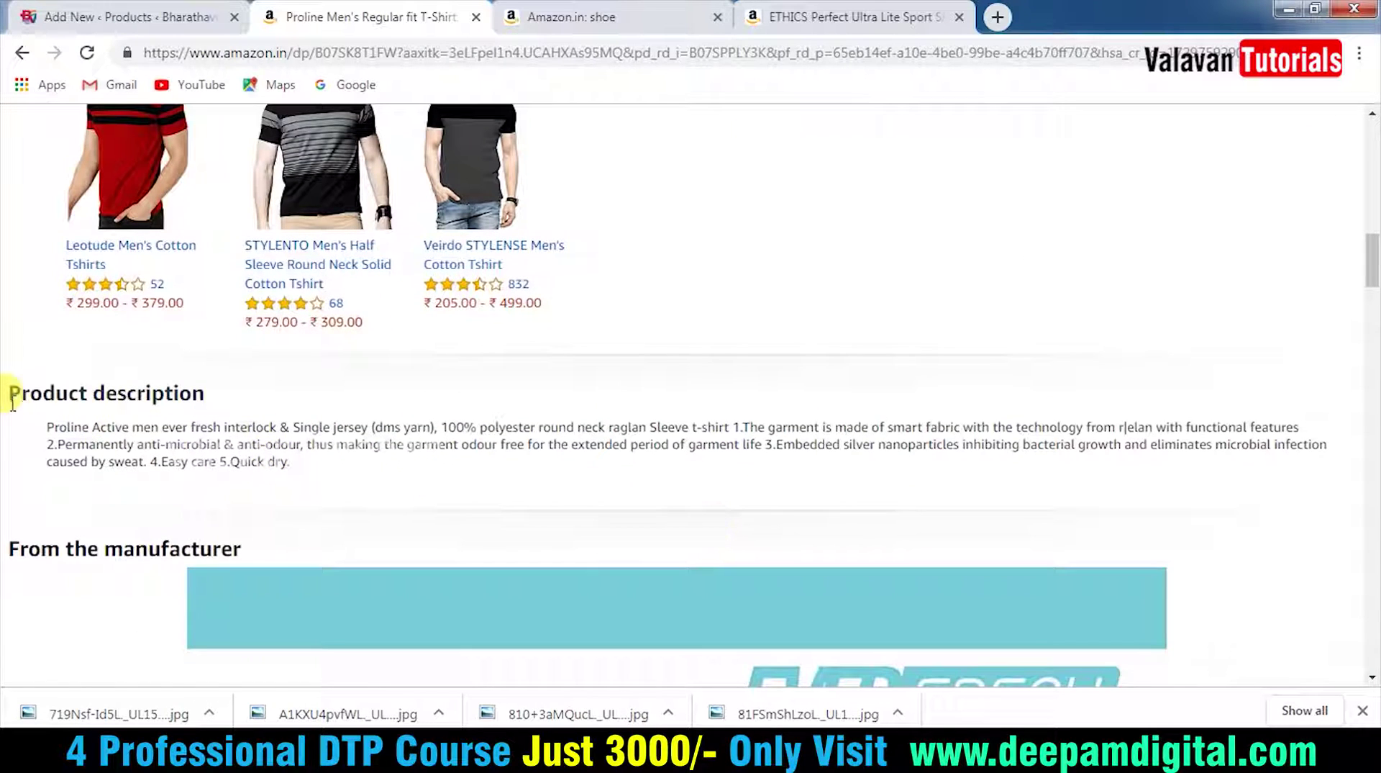
{"action": "left_click_drag", "start_coordinate": [10, 393], "coordinate": [287, 462]}
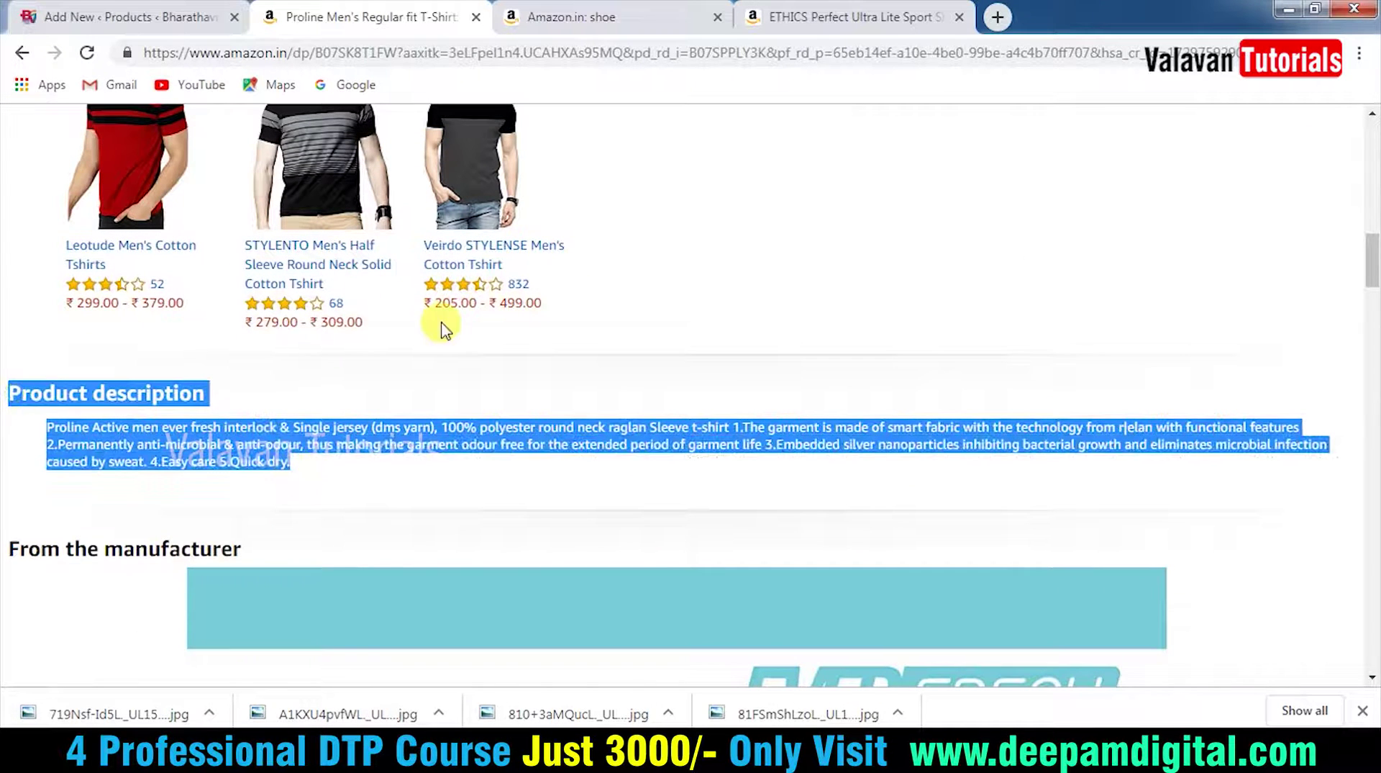
{"action": "left_click", "coordinate": [124, 9]}
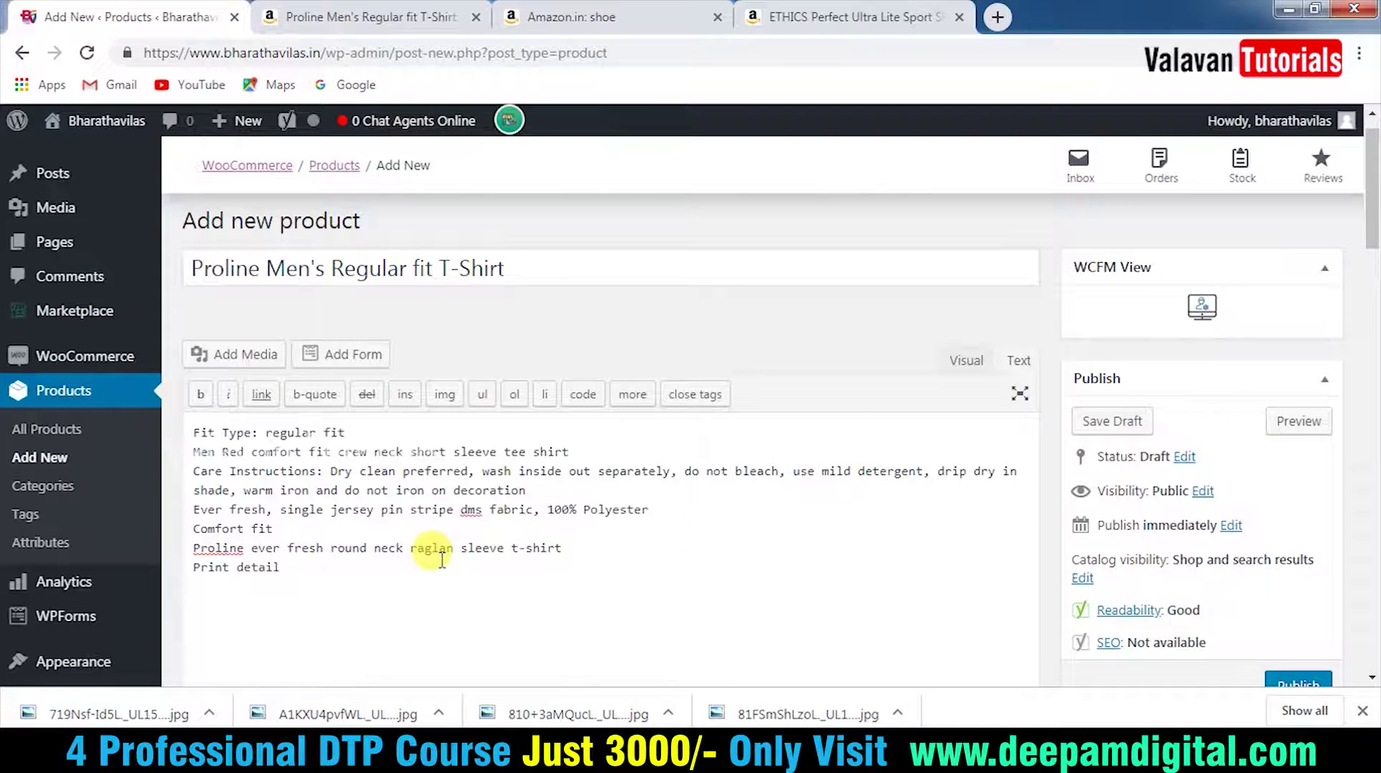
Paste the copied "Product description" text into the product short description.
{"action": "scroll", "coordinate": [576, 522], "scroll_direction": "down", "scroll_amount": 5}
{"action": "scroll", "coordinate": [626, 512], "scroll_direction": "down", "scroll_amount": 15}
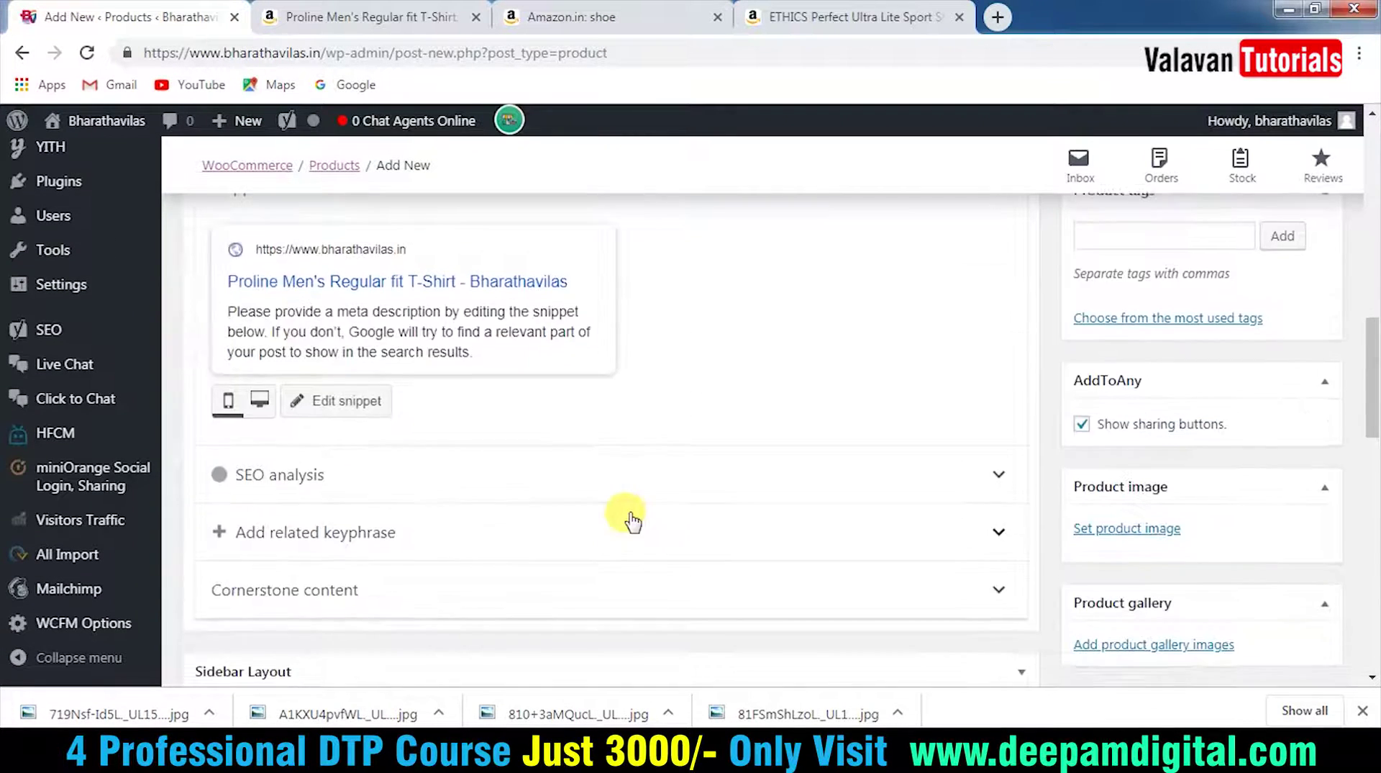
{"action": "scroll", "coordinate": [629, 517], "scroll_direction": "down", "scroll_amount": 7}
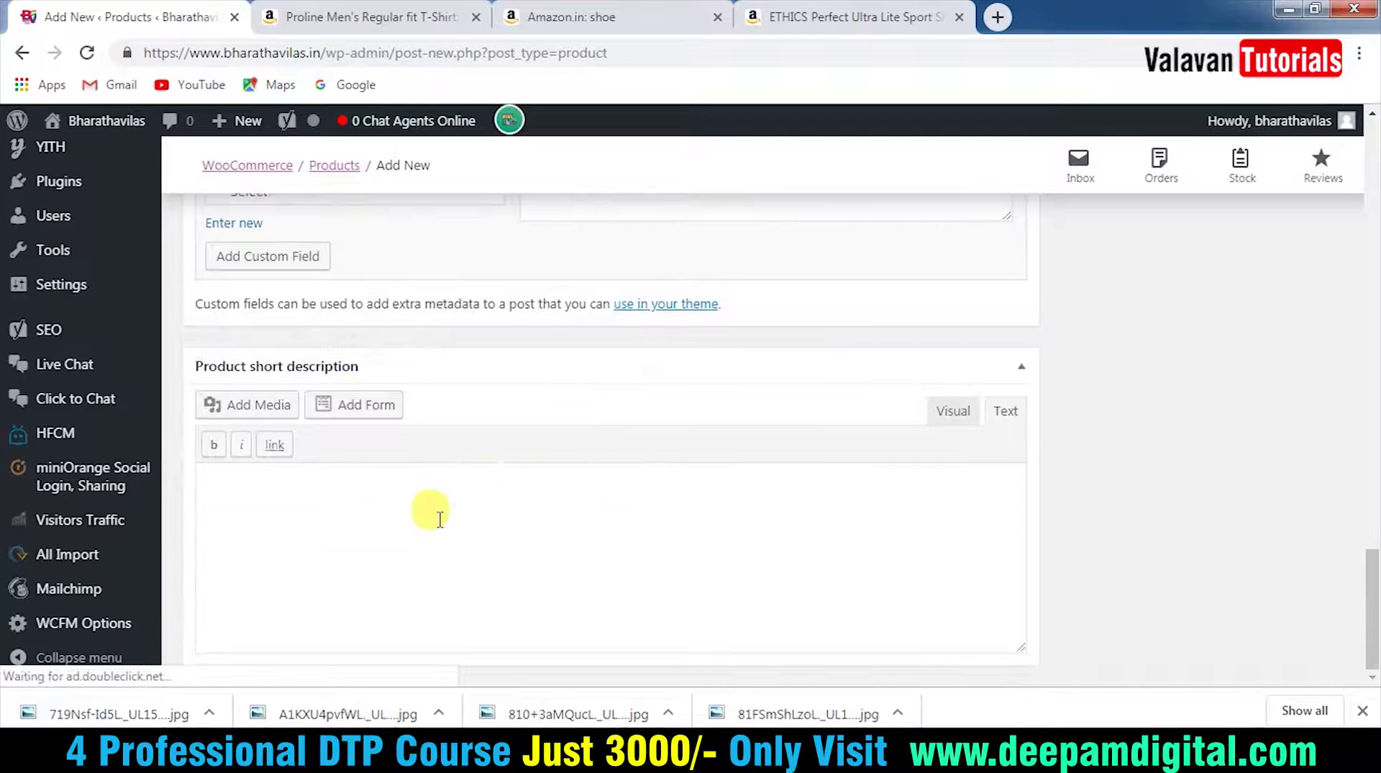
{"action": "left_click", "coordinate": [306, 504]}
{"action": "key", "text": "ctrl+v"}
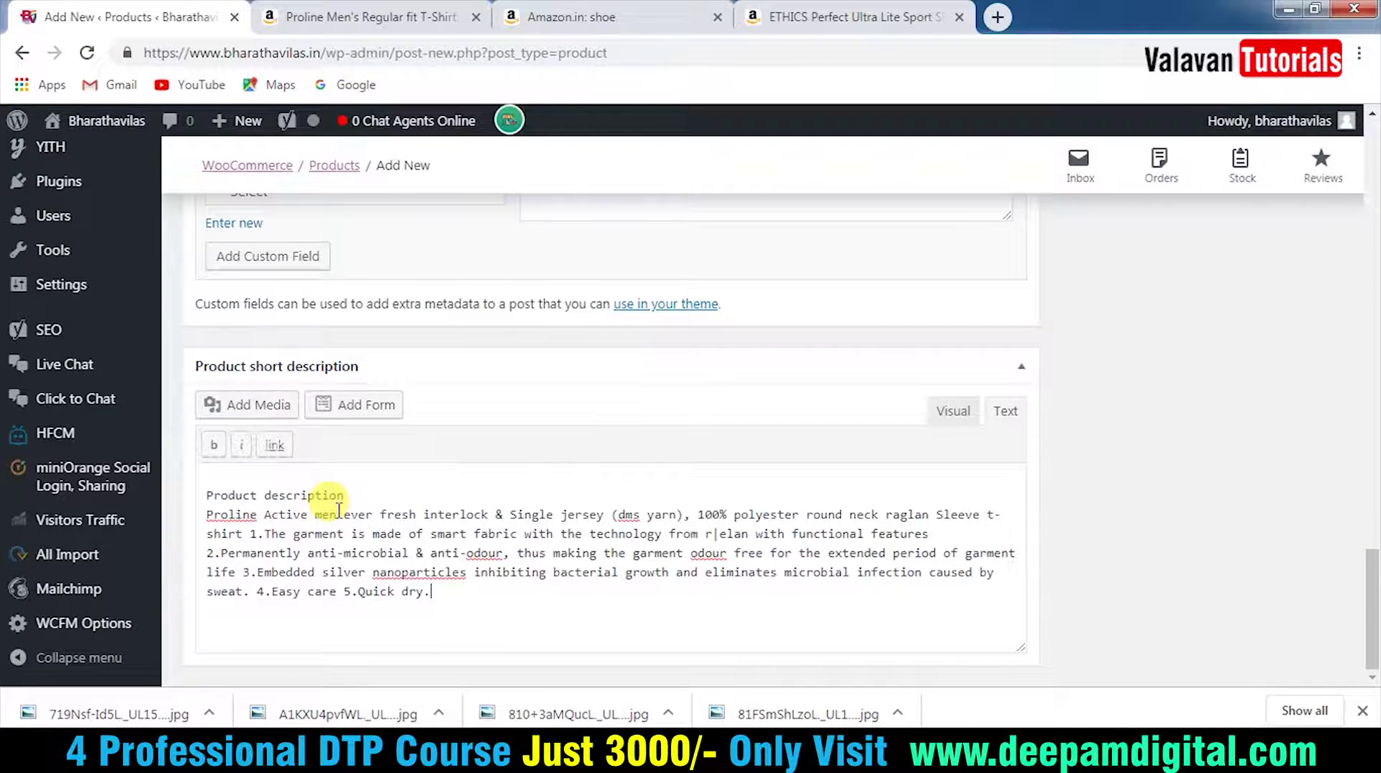
Insert the copied "Product description" text at the beginning of the main description, above the feature lines.
{"action": "scroll", "coordinate": [352, 460], "scroll_direction": "up", "scroll_amount": 20}
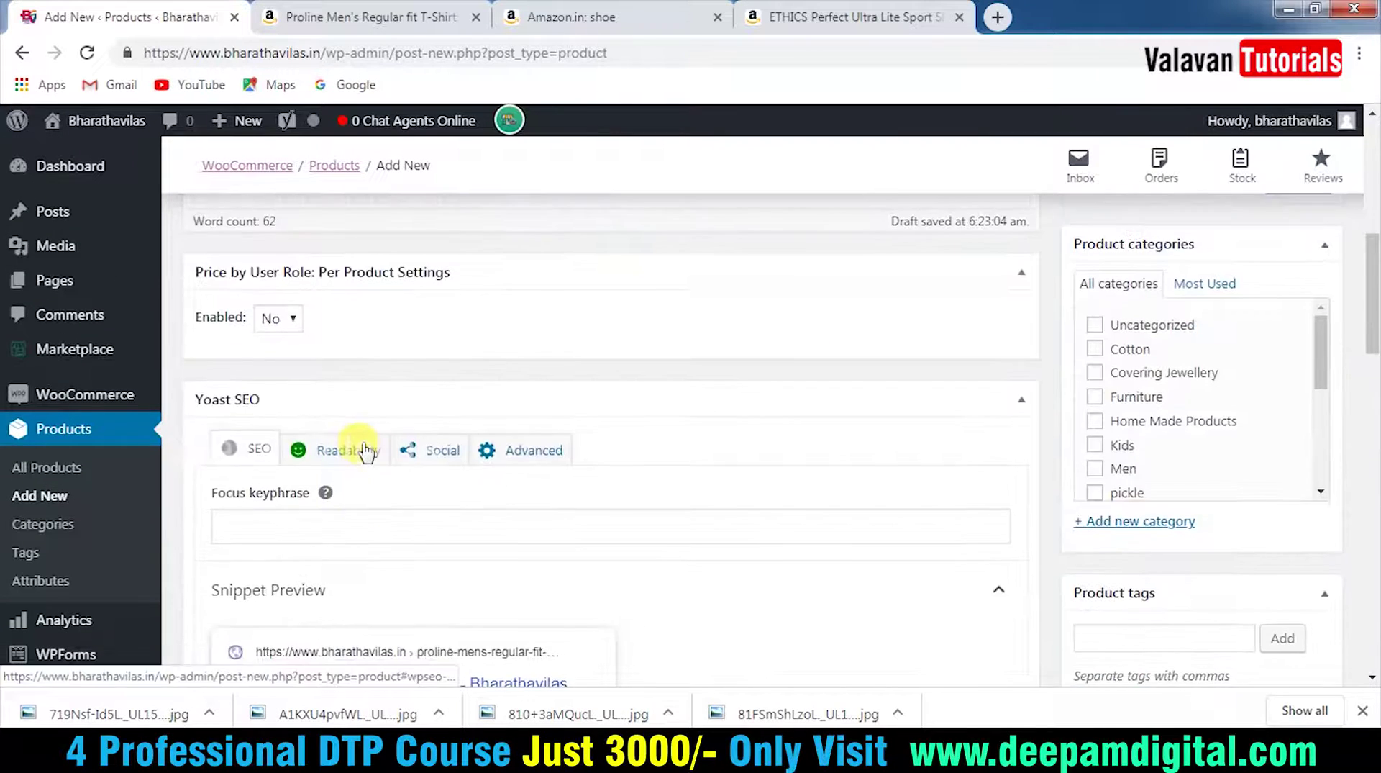
{"action": "scroll", "coordinate": [364, 443], "scroll_direction": "up", "scroll_amount": 1}
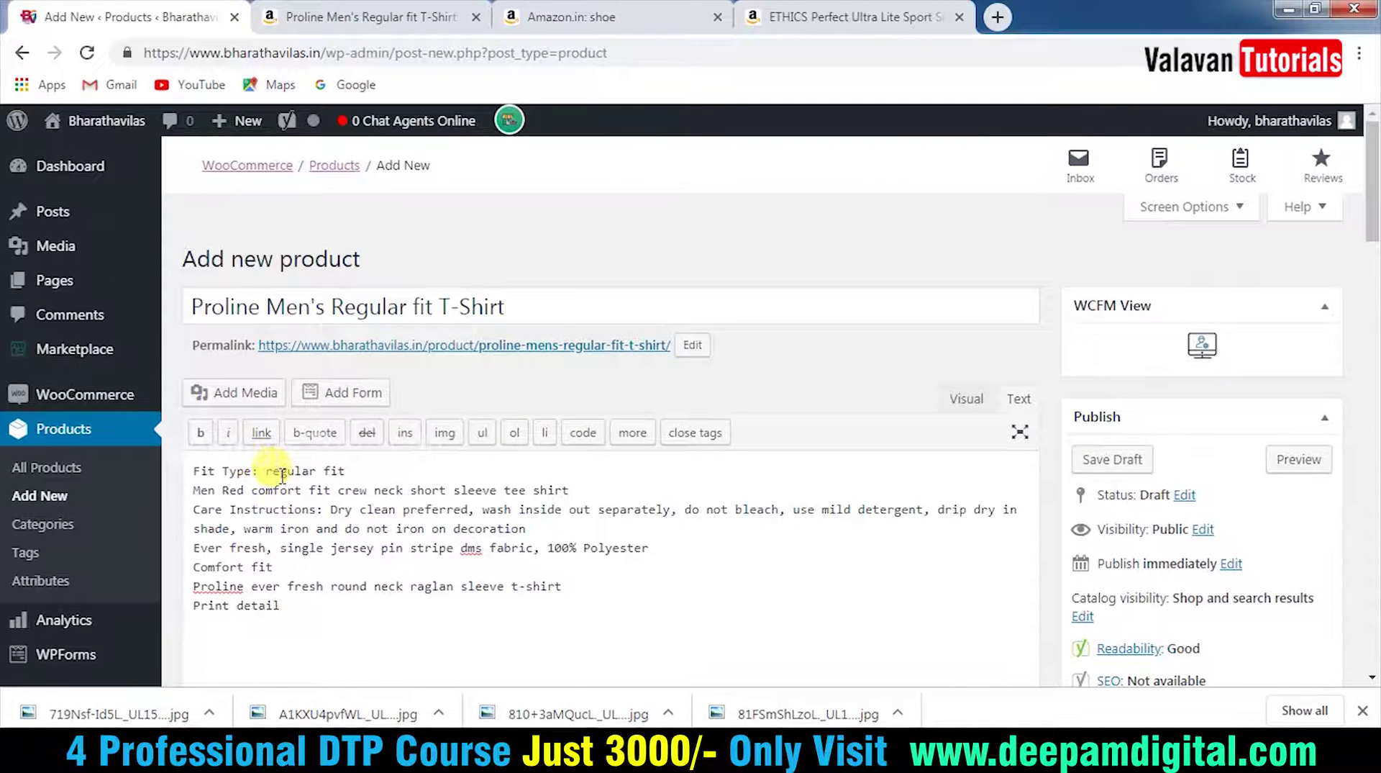
{"action": "key", "text": "ctrl+Home"}
{"action": "key", "text": "ctrl+v"}
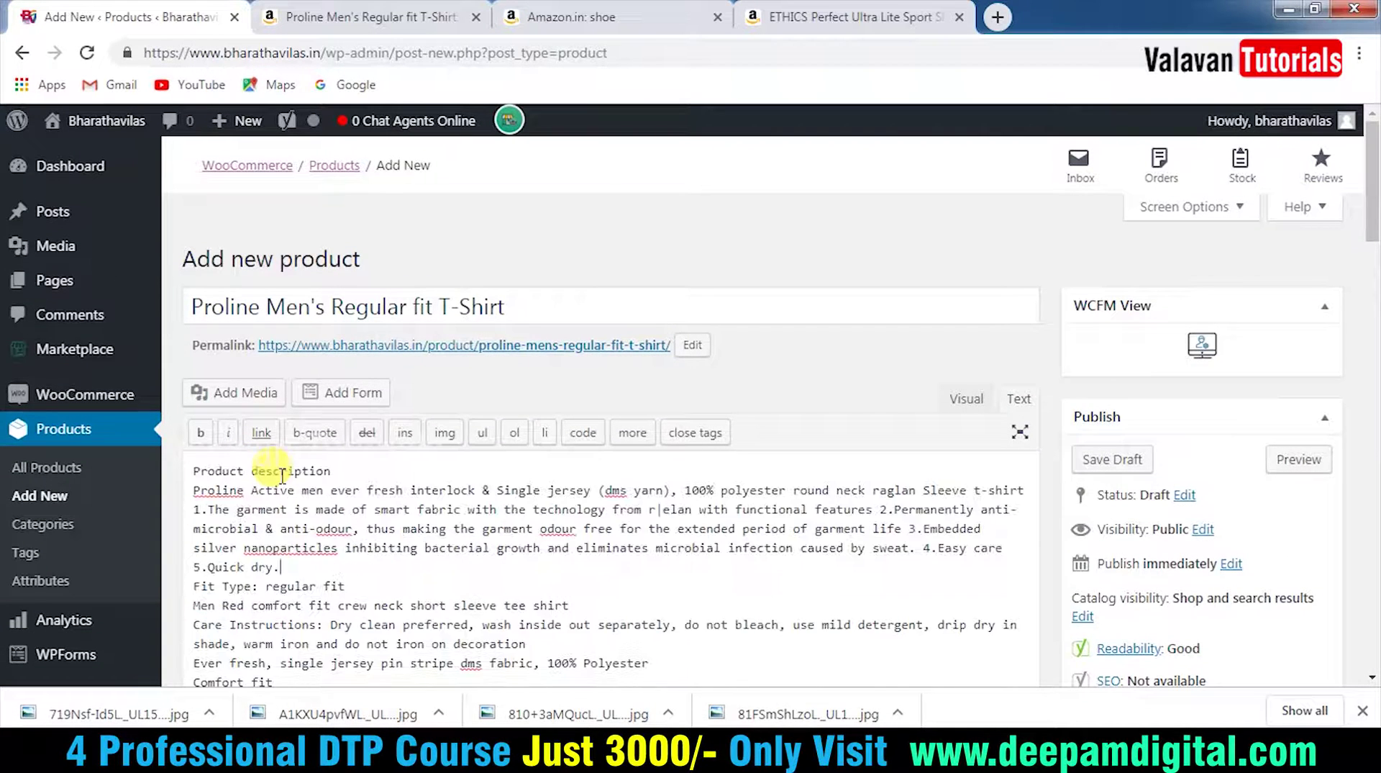
Replace the product short description with the feature lines from "Fit Type: regular fit" to "Print detail", taken from the main description.
{"action": "key", "text": "shift+Down"}
{"action": "key", "text": "shift+Down"}
{"action": "key", "text": "shift+Down"}
{"action": "key", "text": "shift+Down"}
{"action": "key", "text": "shift+Down"}
{"action": "key", "text": "shift+Down"}
{"action": "key", "text": "shift+Down"}
{"action": "key", "text": "shift+Down"}
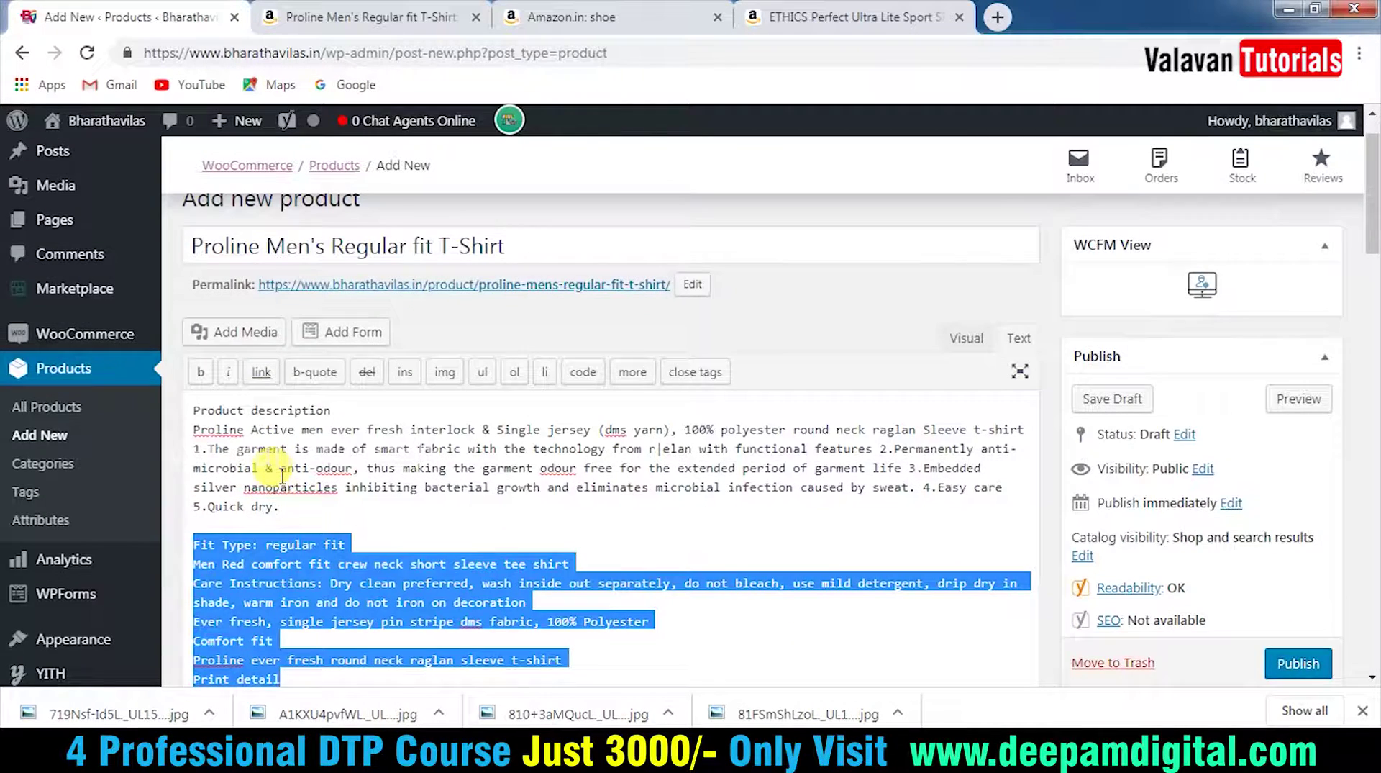
{"action": "scroll", "coordinate": [282, 475], "scroll_direction": "down", "scroll_amount": 20}
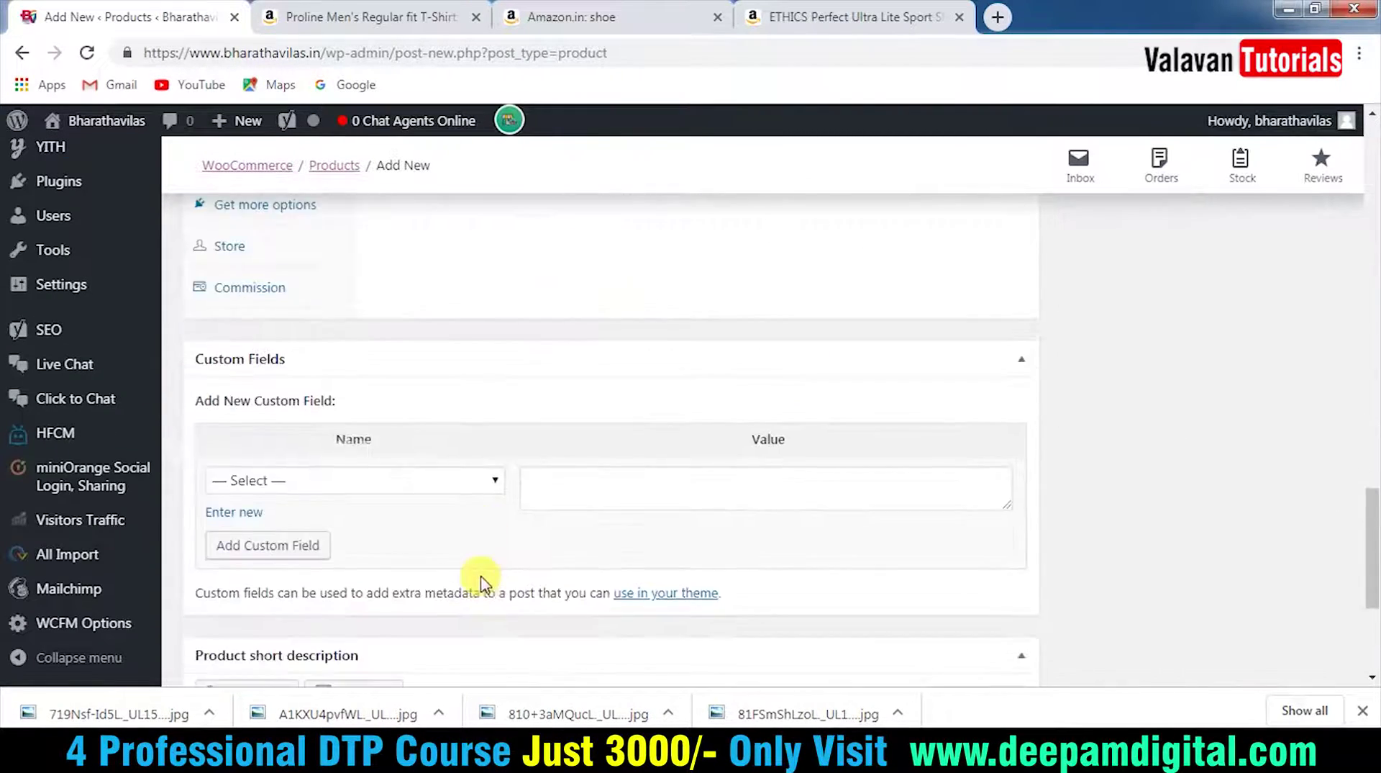
{"action": "scroll", "coordinate": [475, 578], "scroll_direction": "down", "scroll_amount": 4}
{"action": "left_click", "coordinate": [440, 524]}
{"action": "key", "text": "ctrl+a"}
{"action": "key", "text": "ctrl+v"}
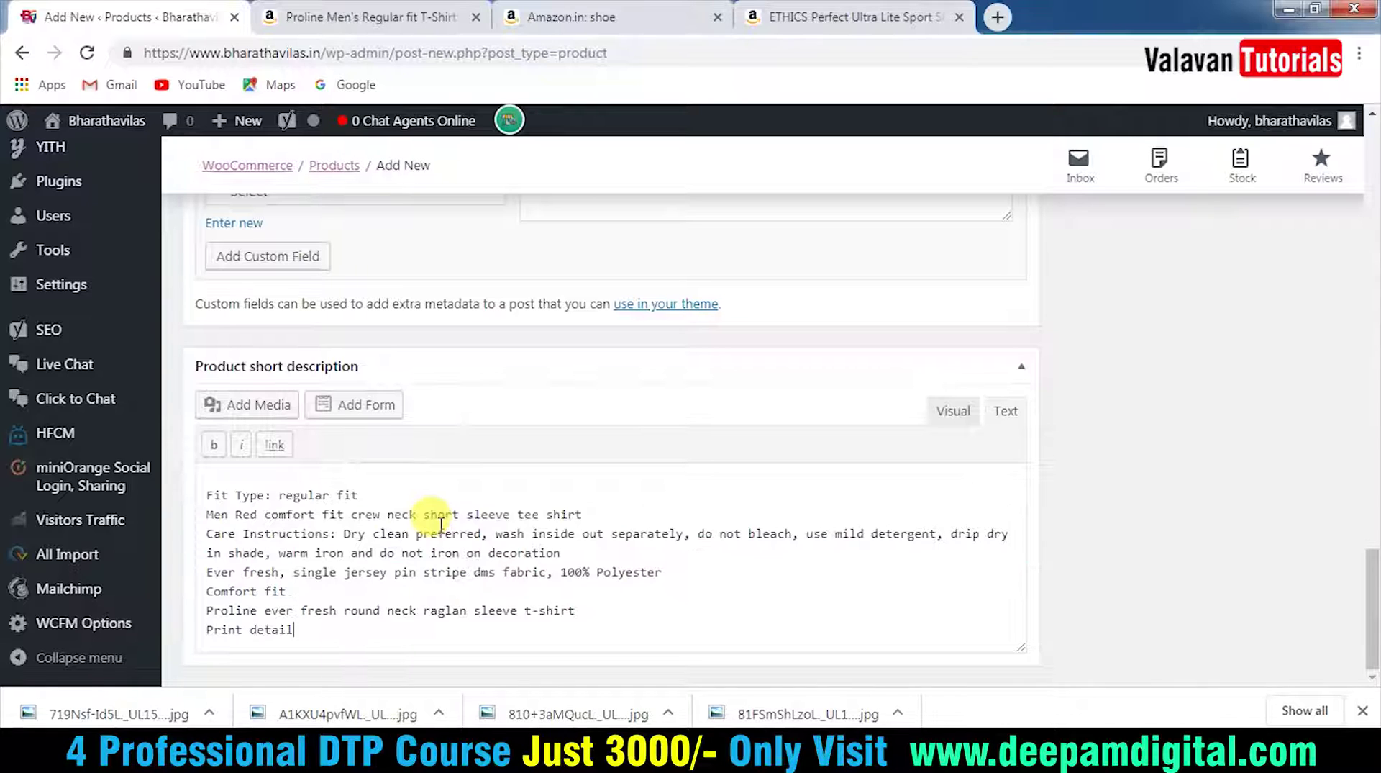
Set the product type to Variable product, keeping the tax status Taxable and the tax class Standard.
{"action": "scroll", "coordinate": [810, 574], "scroll_direction": "up", "scroll_amount": 5}
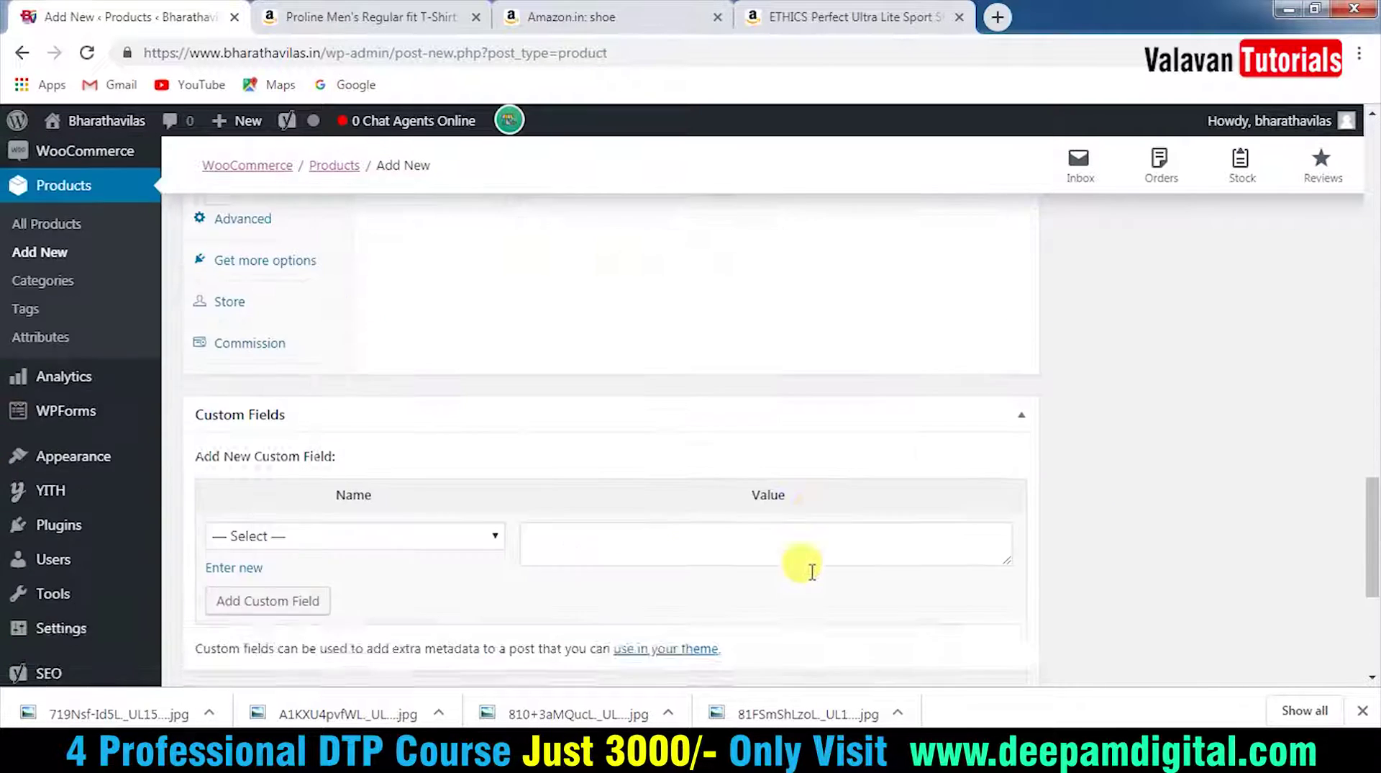
{"action": "scroll", "coordinate": [812, 572], "scroll_direction": "up", "scroll_amount": 5}
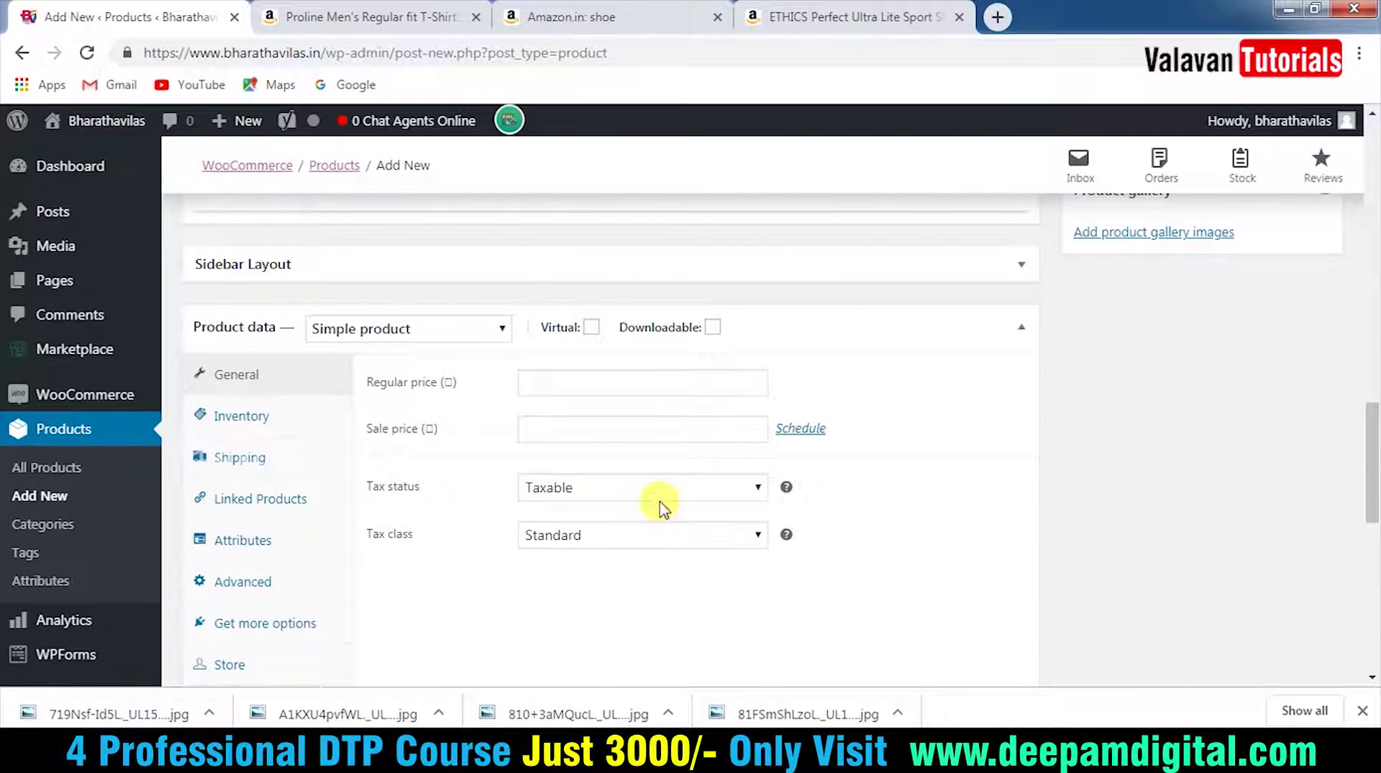
{"action": "left_click", "coordinate": [483, 328]}
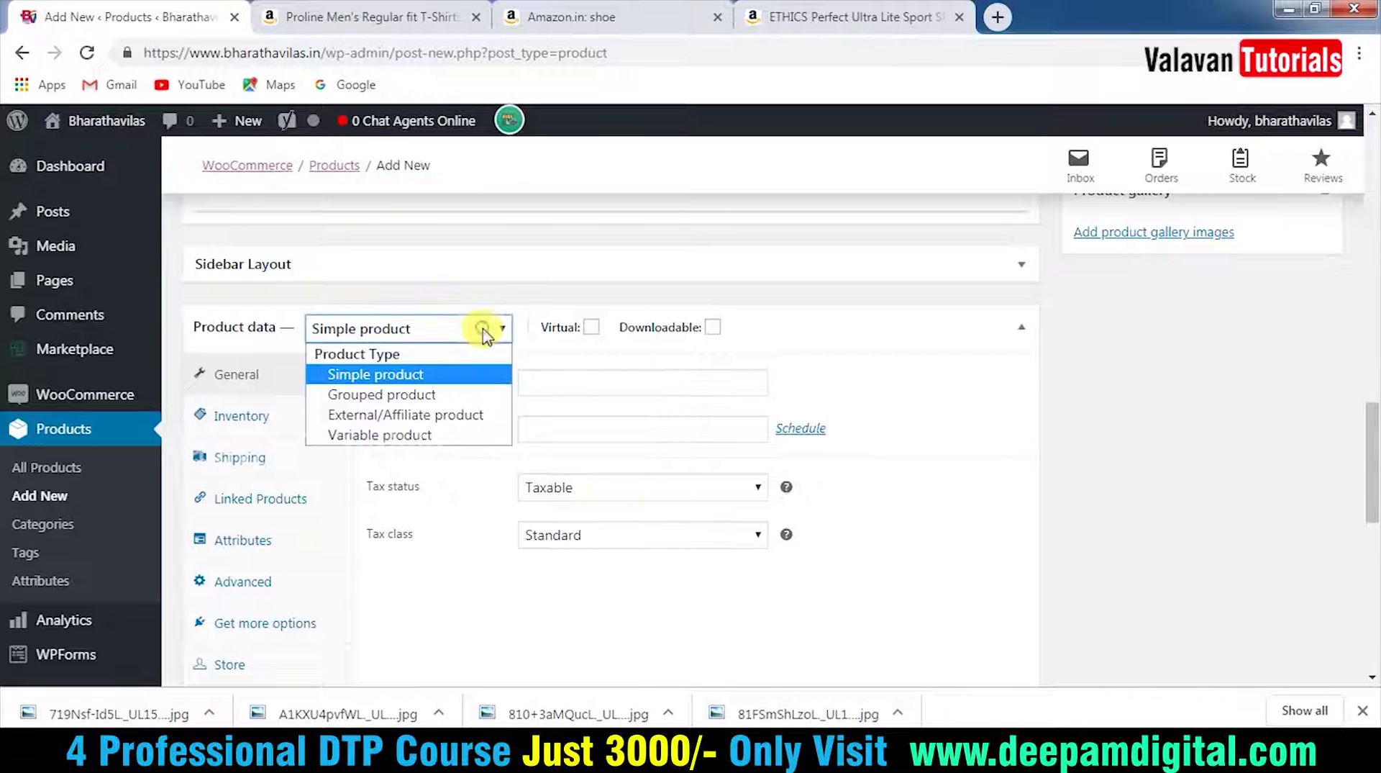
{"action": "left_click", "coordinate": [408, 435]}
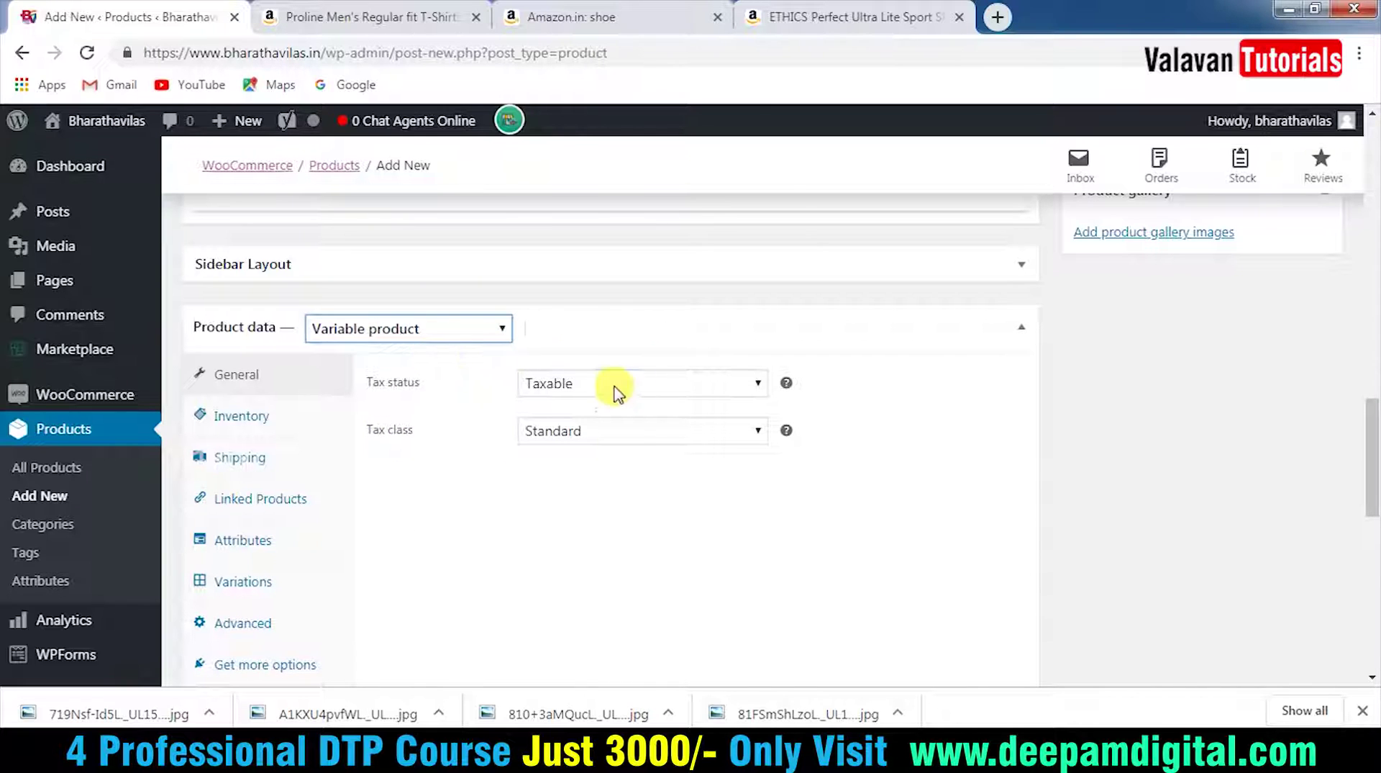
{"action": "left_click", "coordinate": [660, 388]}
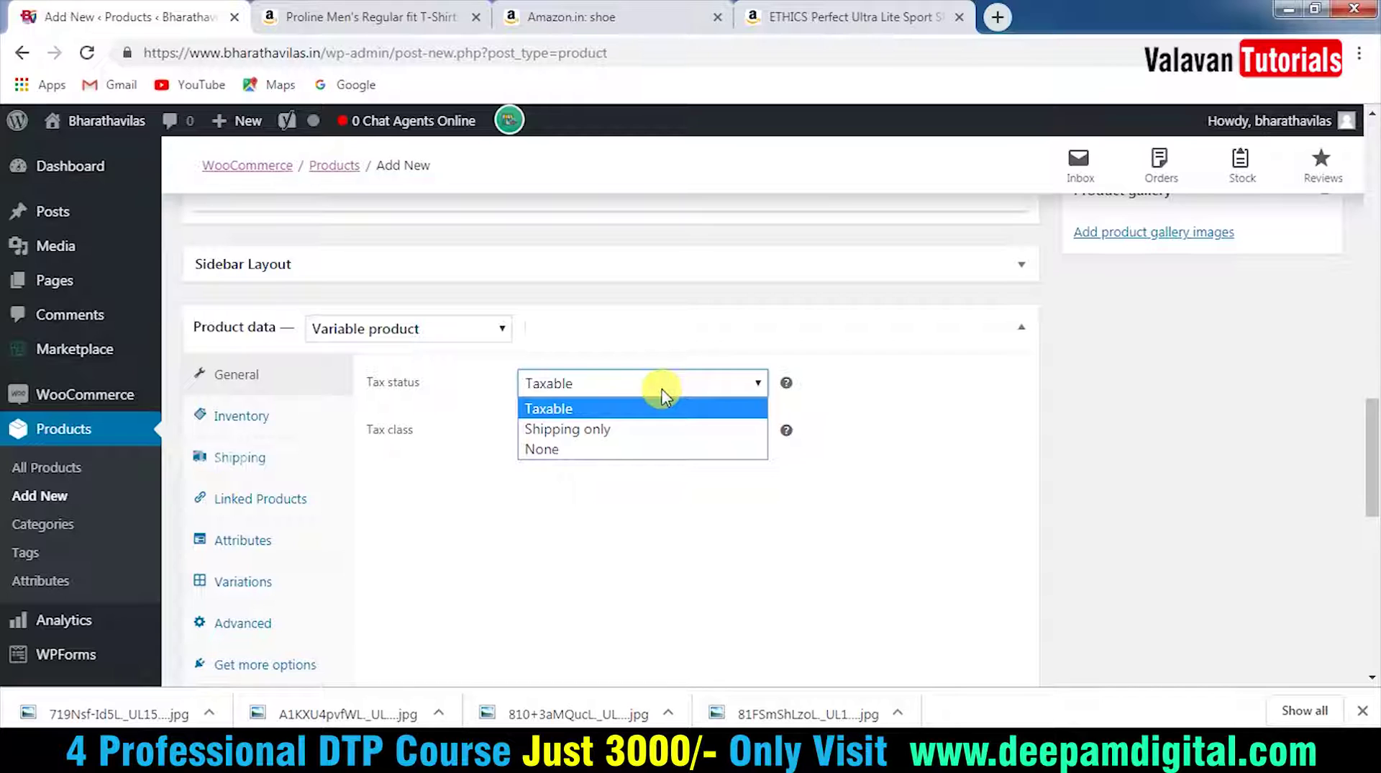
{"action": "left_click", "coordinate": [662, 389]}
{"action": "left_click", "coordinate": [678, 430]}
{"action": "left_click", "coordinate": [679, 430]}
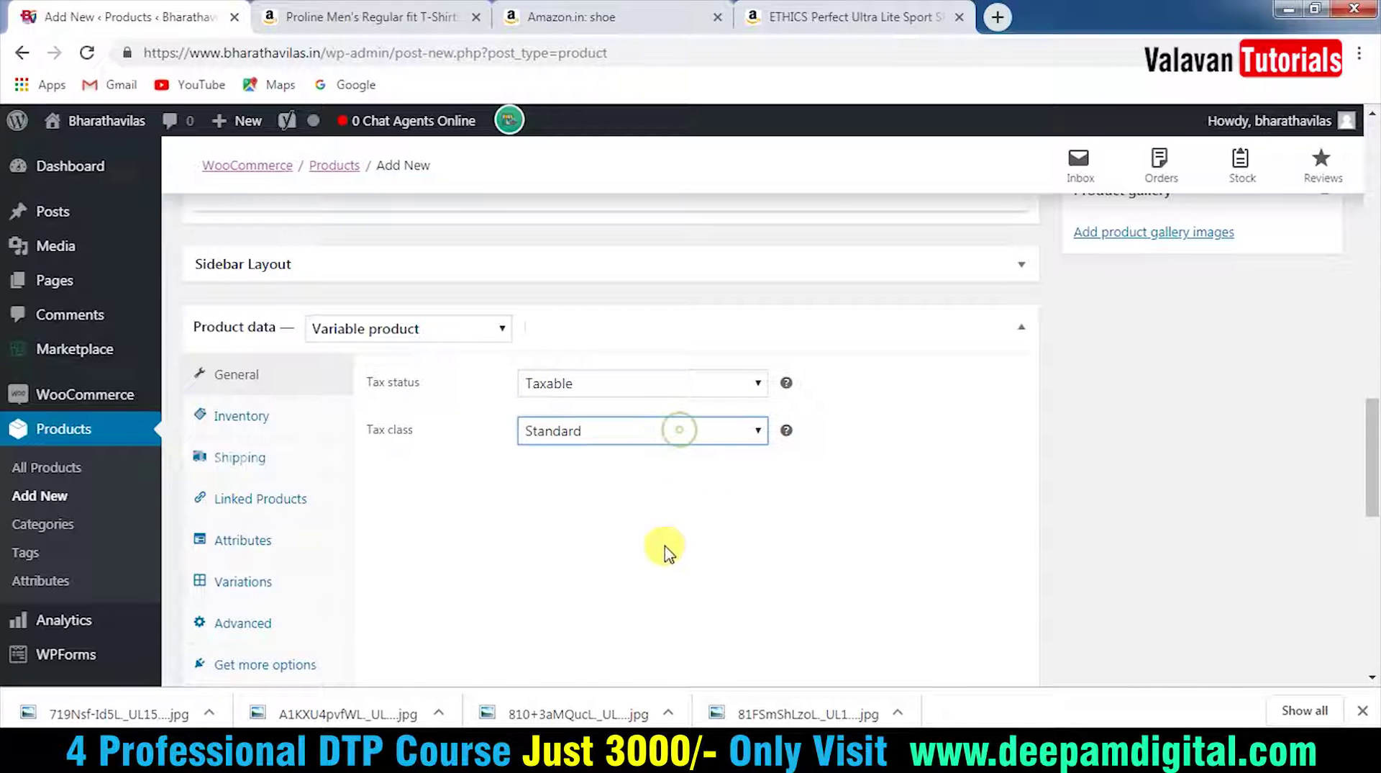
Review the product's inventory and variations settings and open its attributes settings.
{"action": "left_click", "coordinate": [225, 416]}
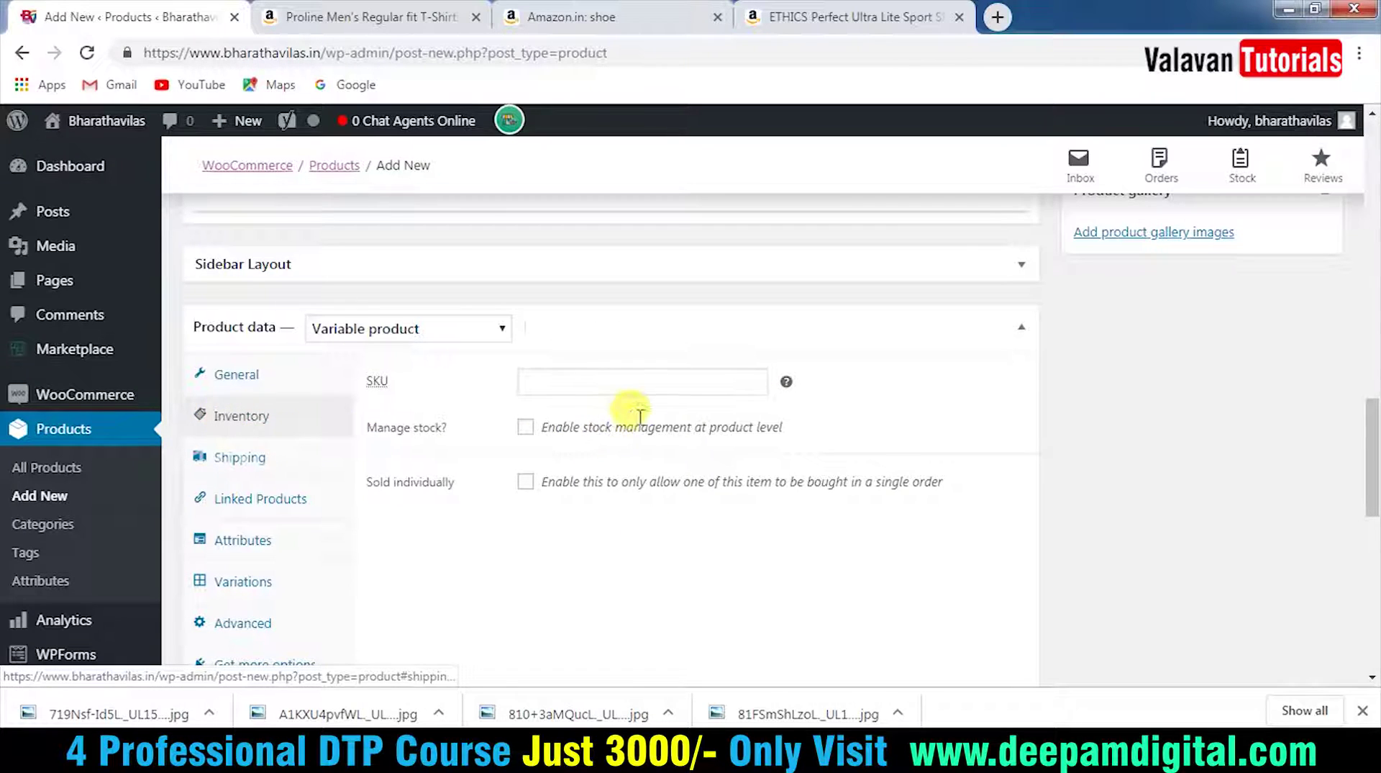
{"action": "left_click", "coordinate": [244, 581]}
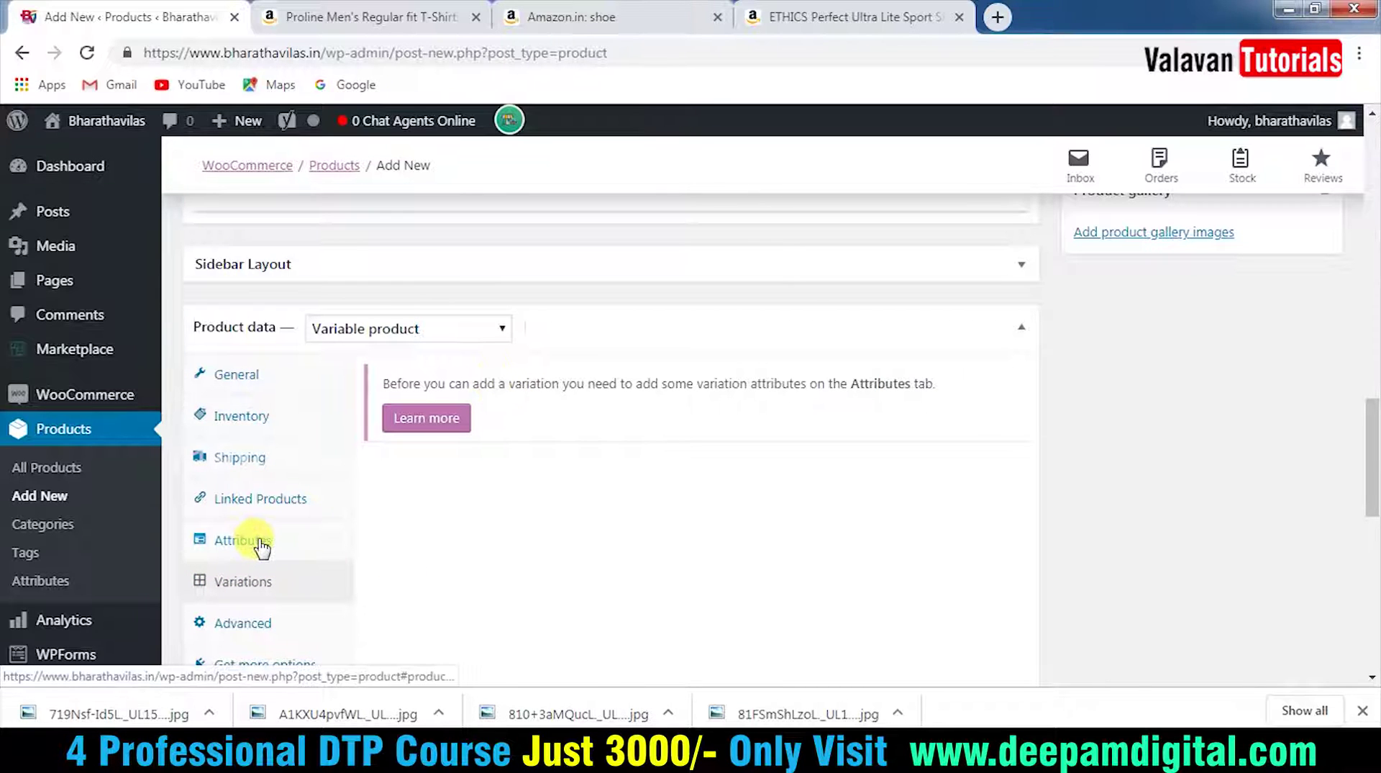
{"action": "left_click", "coordinate": [261, 545]}
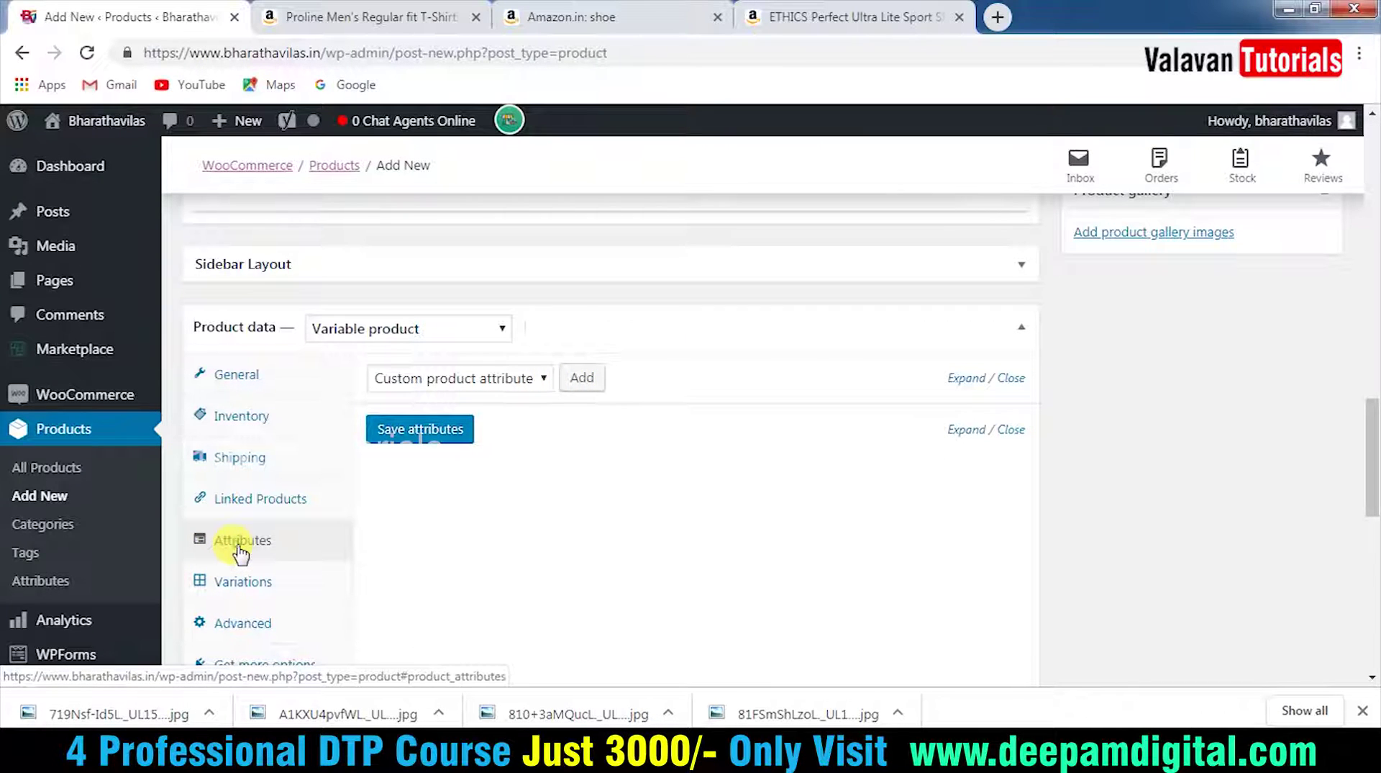
Add a custom product attribute and name it Size.
{"action": "left_click", "coordinate": [541, 376]}
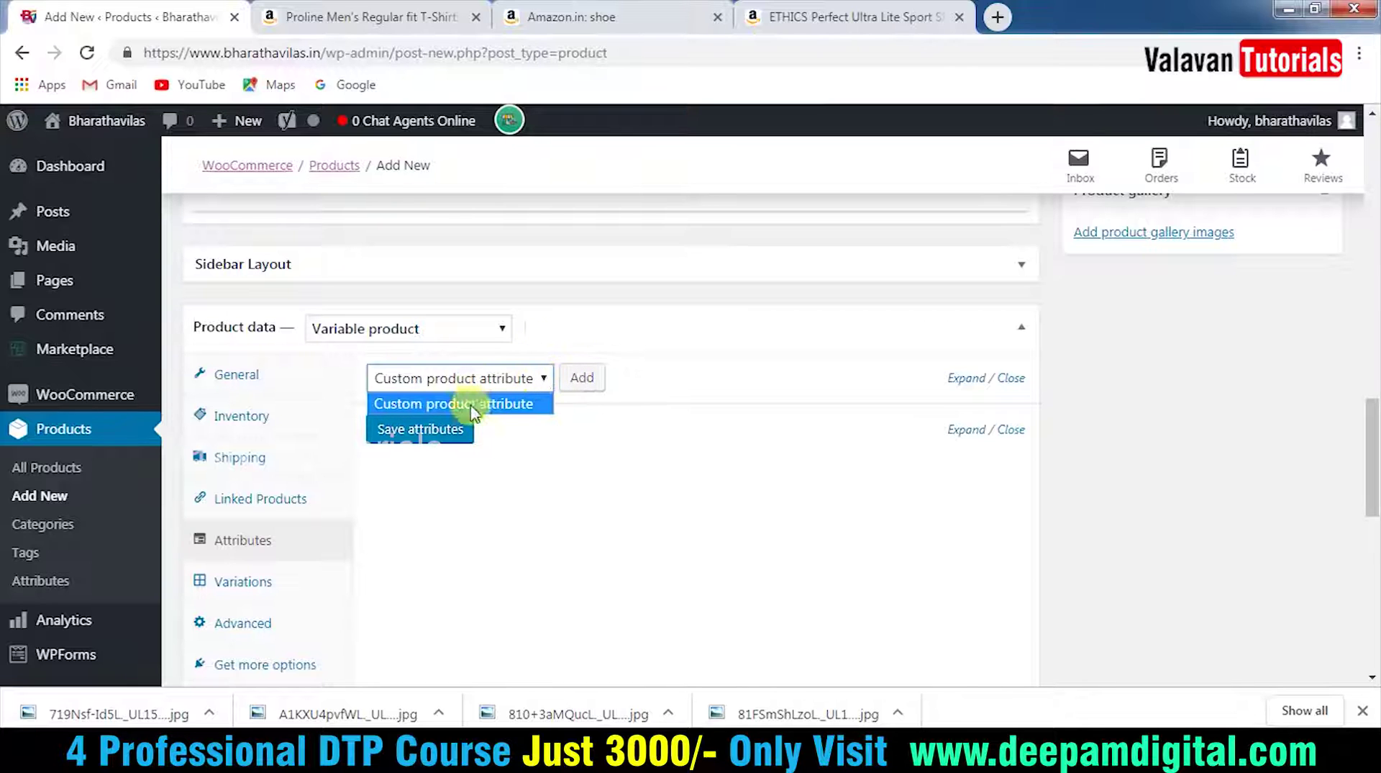
{"action": "left_click", "coordinate": [579, 463]}
{"action": "left_click", "coordinate": [582, 377]}
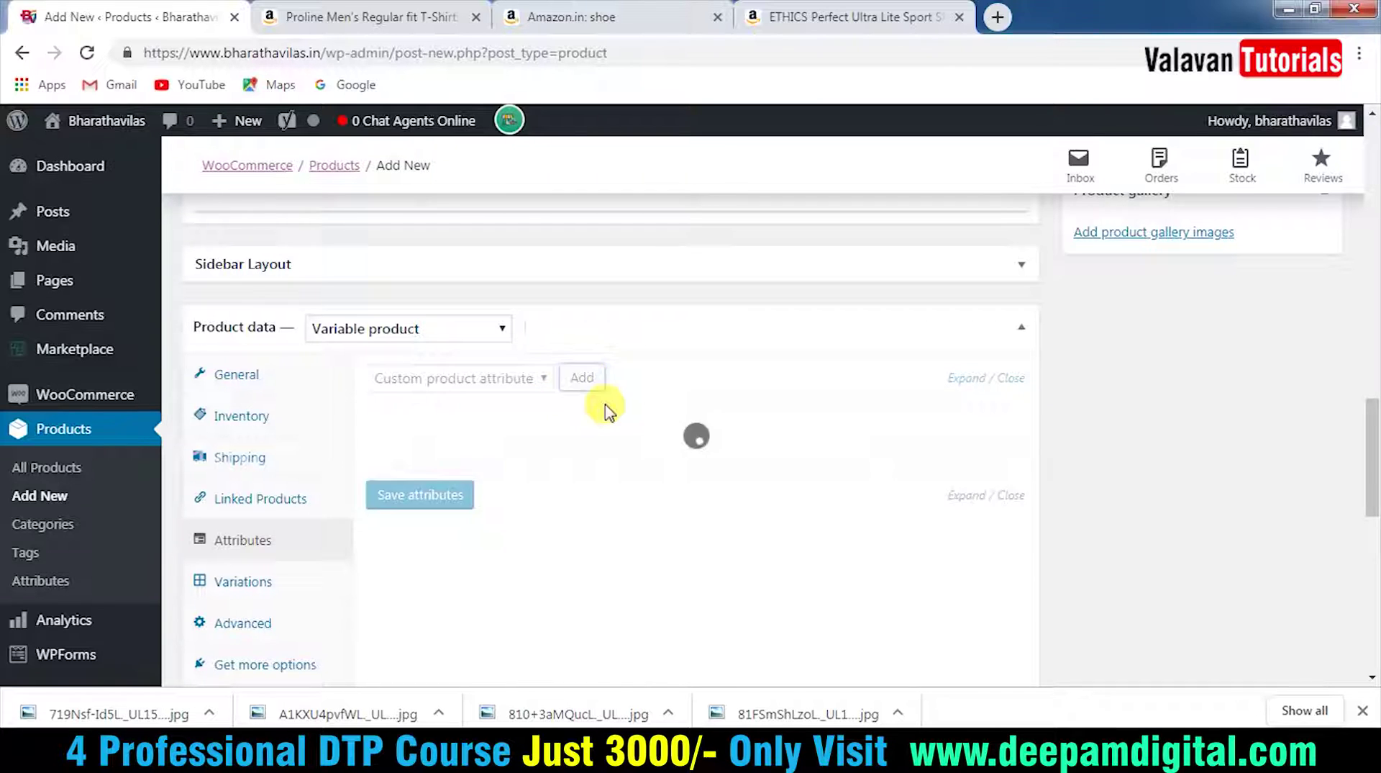
{"action": "scroll", "coordinate": [721, 520], "scroll_direction": "down", "scroll_amount": 1}
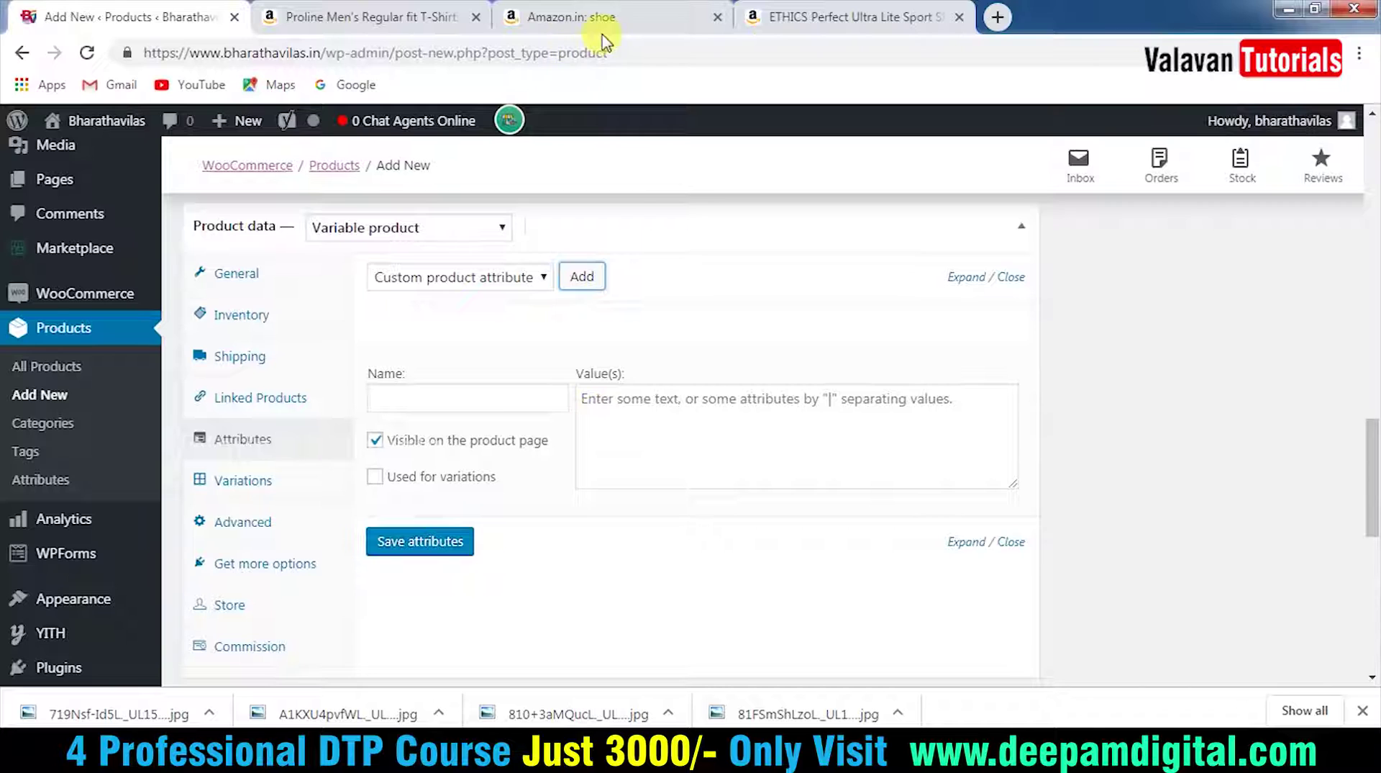
{"action": "left_click", "coordinate": [473, 391]}
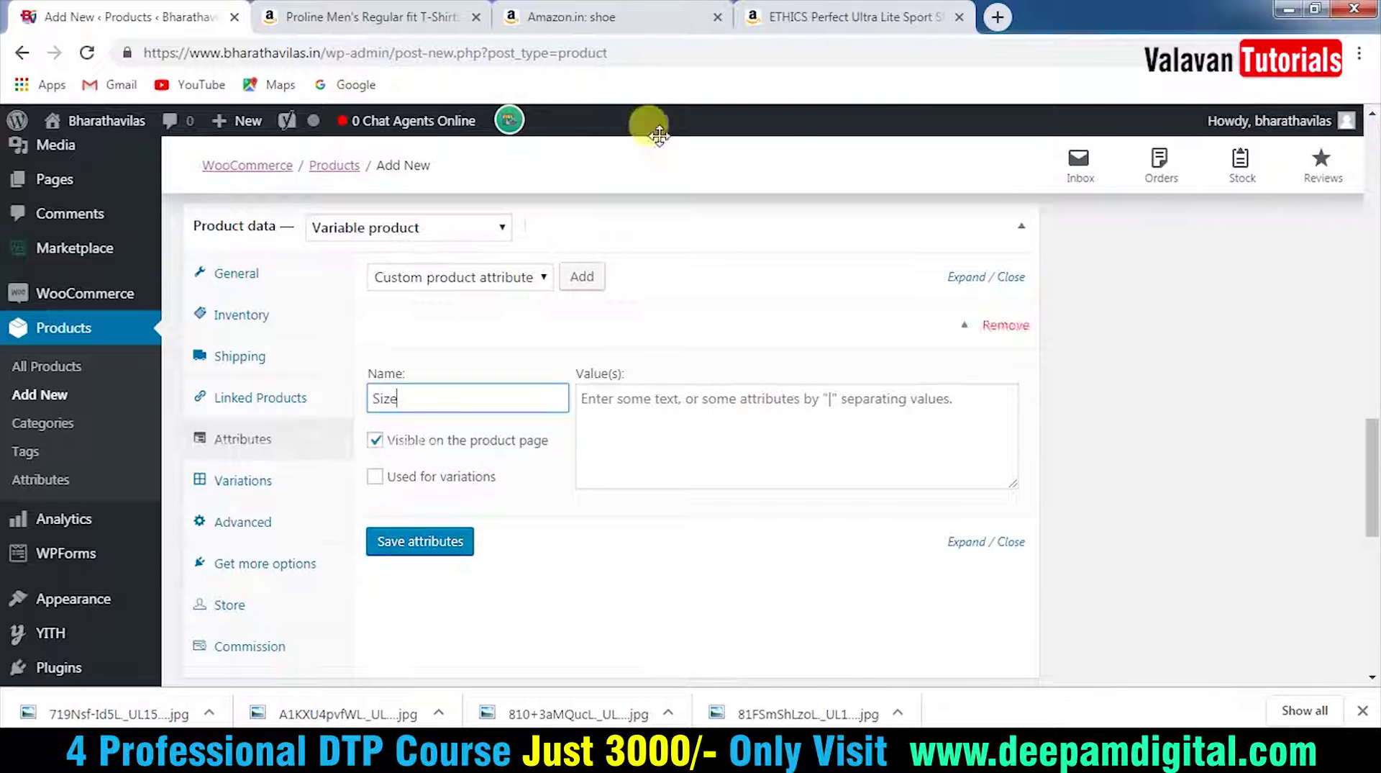
Switch to the T-shirt's Amazon listing, select the size Small and check the price for that size.
{"action": "left_click", "coordinate": [401, 15]}
{"action": "scroll", "coordinate": [721, 318], "scroll_direction": "up", "scroll_amount": 15}
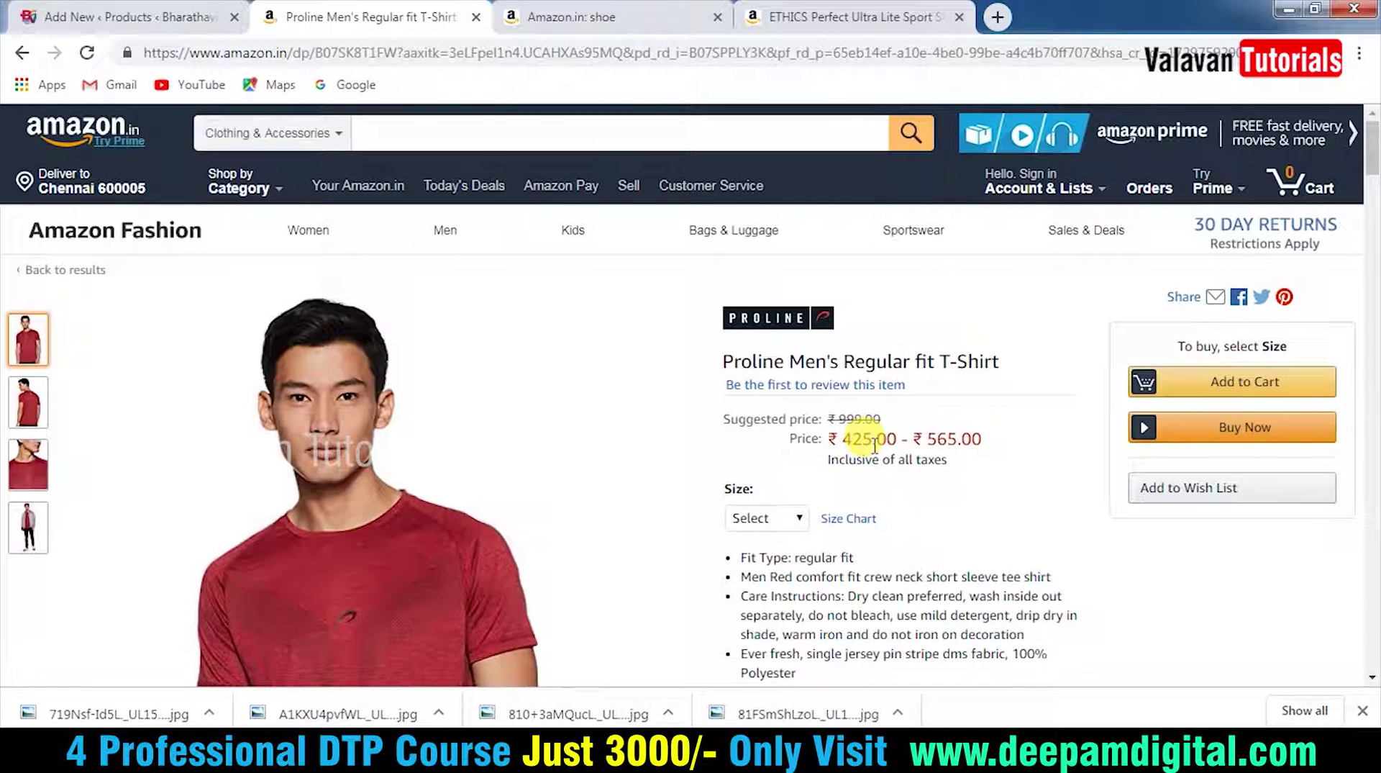
{"action": "scroll", "coordinate": [842, 503], "scroll_direction": "down", "scroll_amount": 1}
{"action": "left_click", "coordinate": [792, 418]}
{"action": "left_click", "coordinate": [791, 464]}
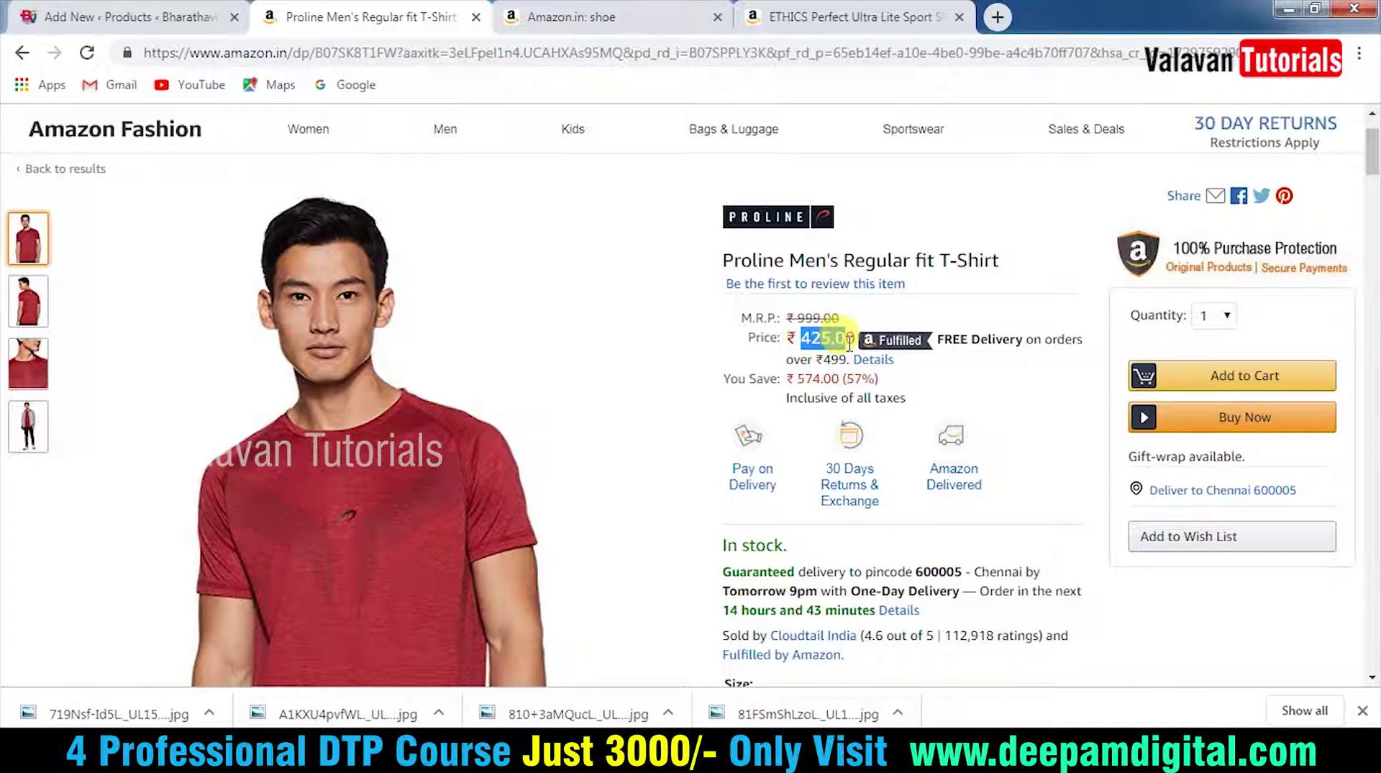
Return to the WooCommerce product and enter the Size attribute values "Small | Medium | Large | X Large | XX Large", checking the sizes on the Amazon listing.
{"action": "left_click", "coordinate": [87, 16]}
{"action": "left_click", "coordinate": [651, 410]}
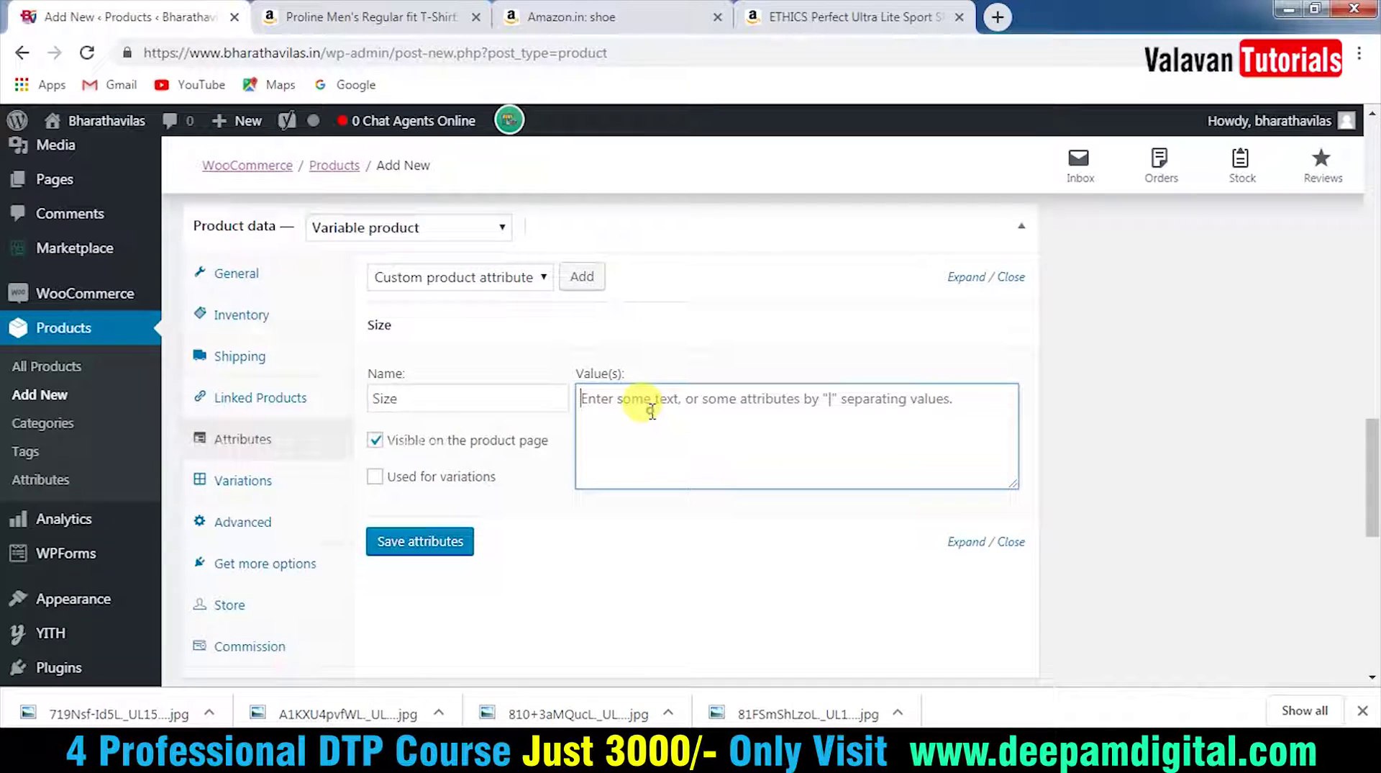
{"action": "type", "text": "Small |"}
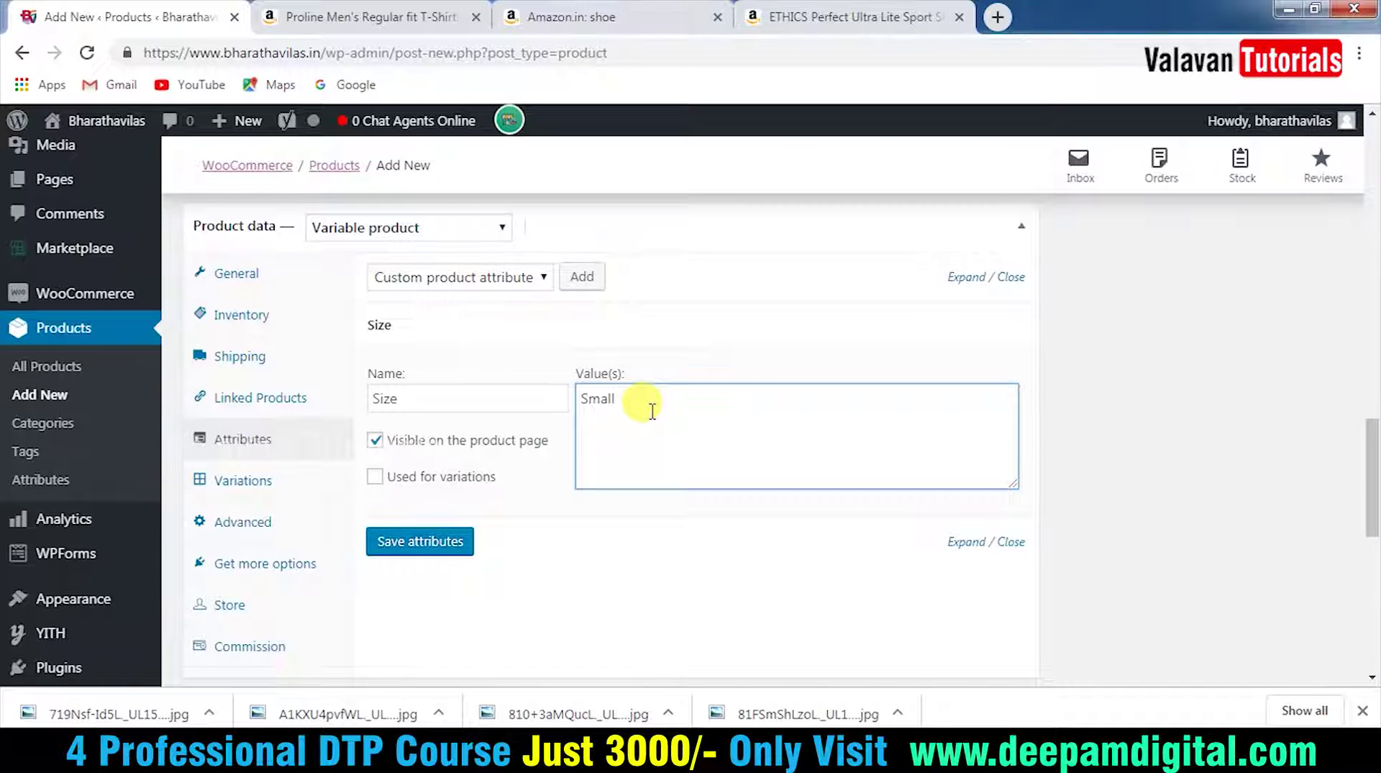
{"action": "left_click", "coordinate": [367, 16]}
{"action": "scroll", "coordinate": [851, 425], "scroll_direction": "down", "scroll_amount": 1}
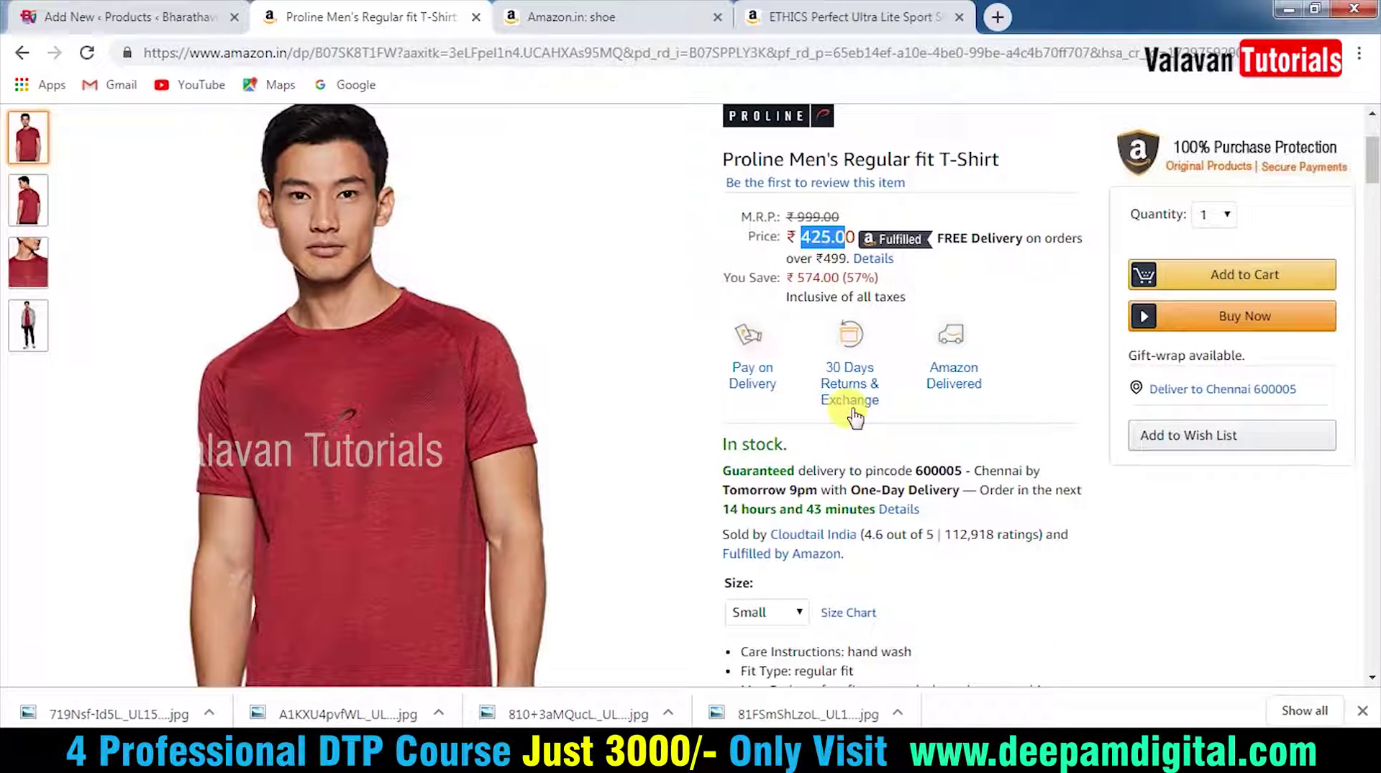
{"action": "left_click", "coordinate": [794, 613]}
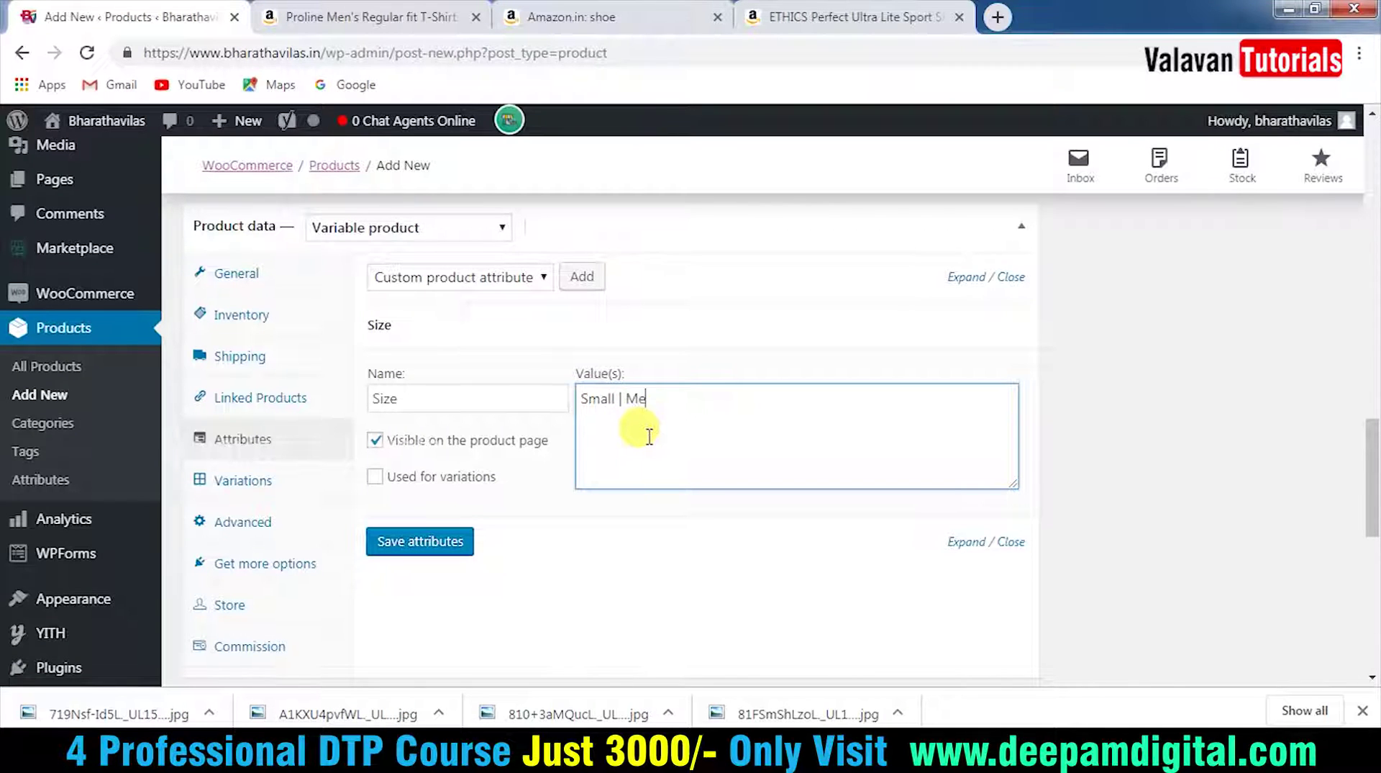
{"action": "type", "text": "em"}
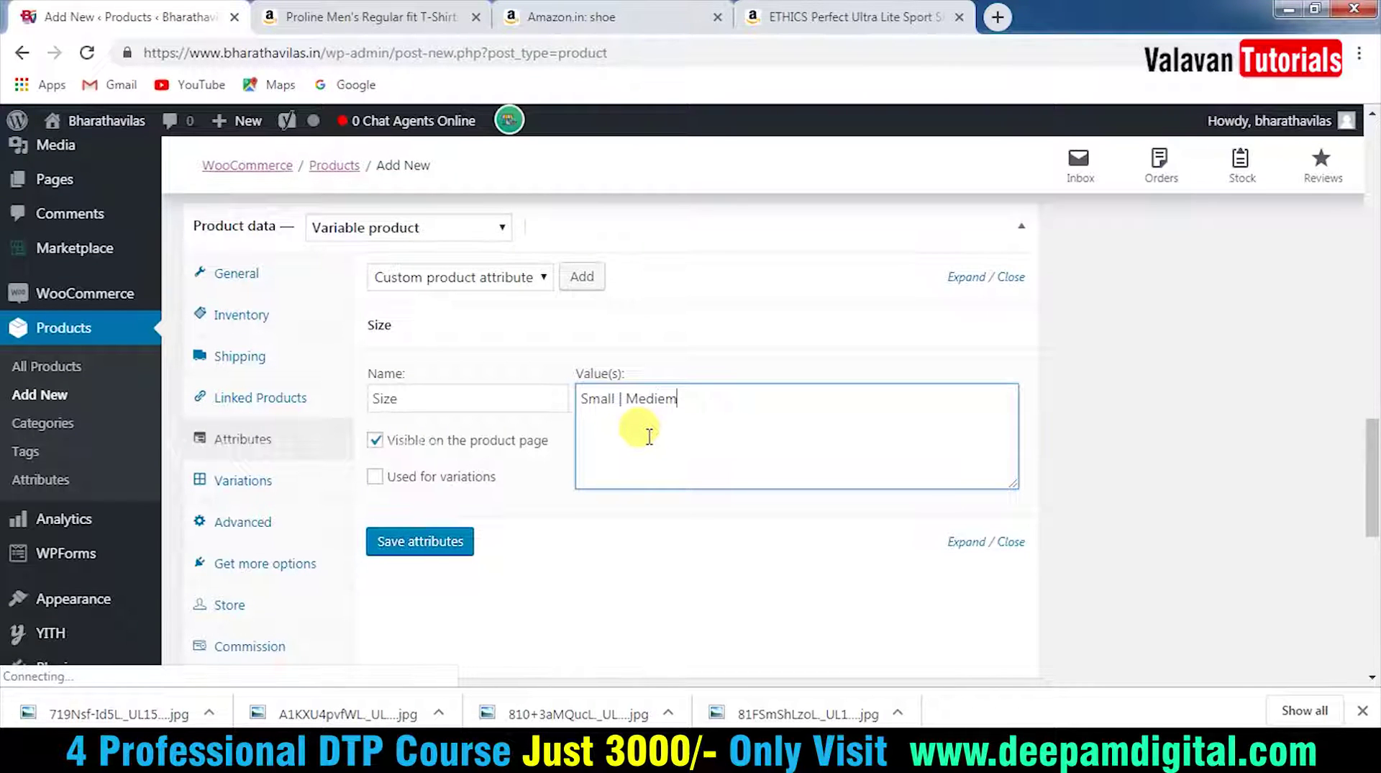
{"action": "left_click", "coordinate": [440, 13]}
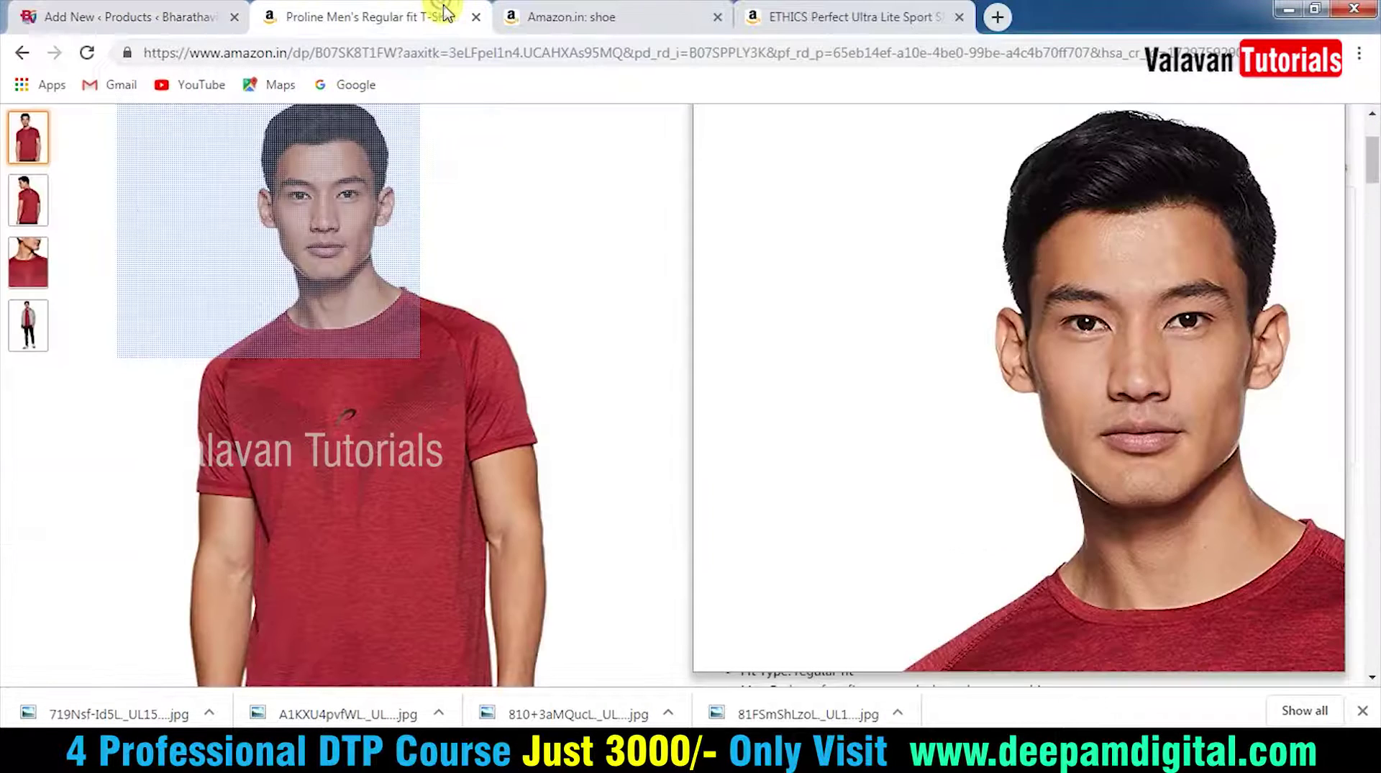
{"action": "left_click", "coordinate": [61, 9]}
{"action": "right_click", "coordinate": [640, 399]}
{"action": "left_click", "coordinate": [699, 418]}
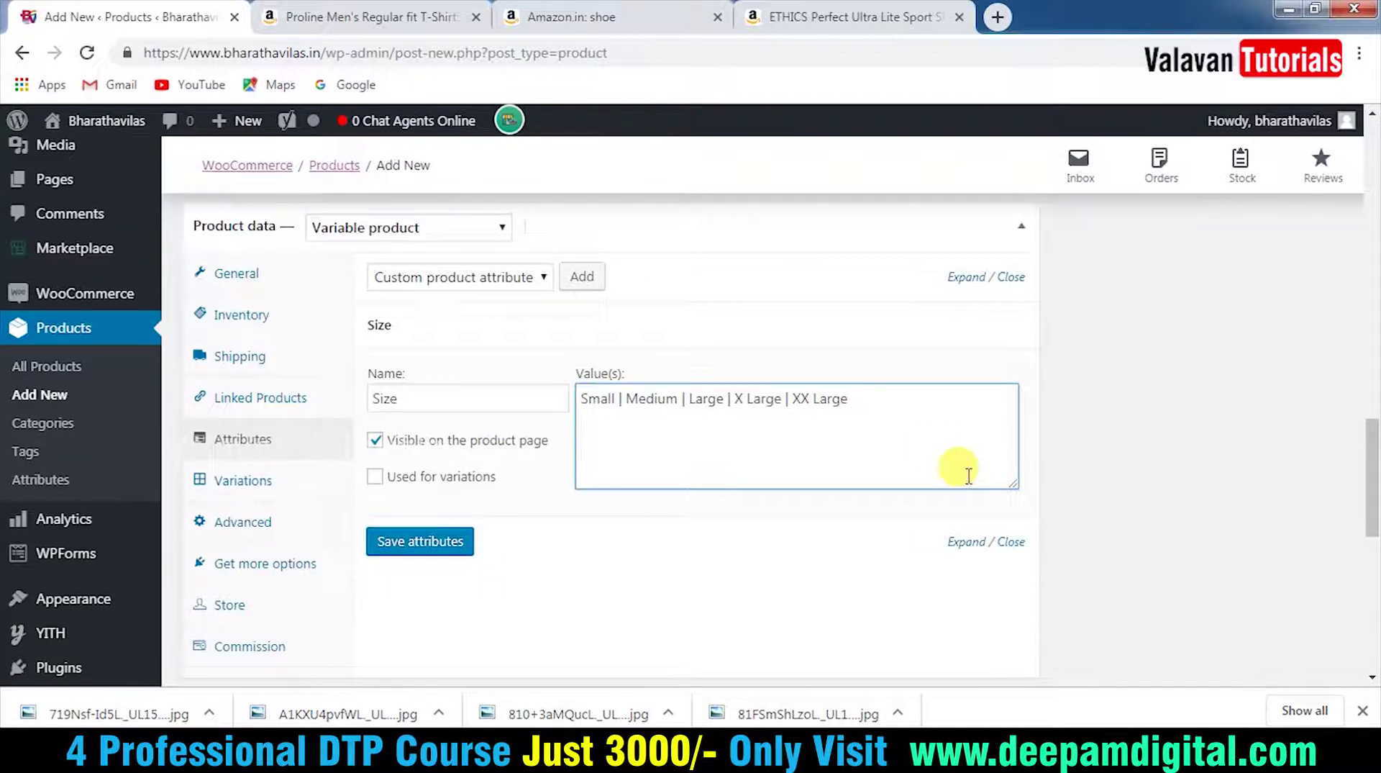
Mark the Size attribute as used for variations and save the attributes.
{"action": "scroll", "coordinate": [764, 502], "scroll_direction": "down", "scroll_amount": 2}
{"action": "left_click", "coordinate": [377, 377]}
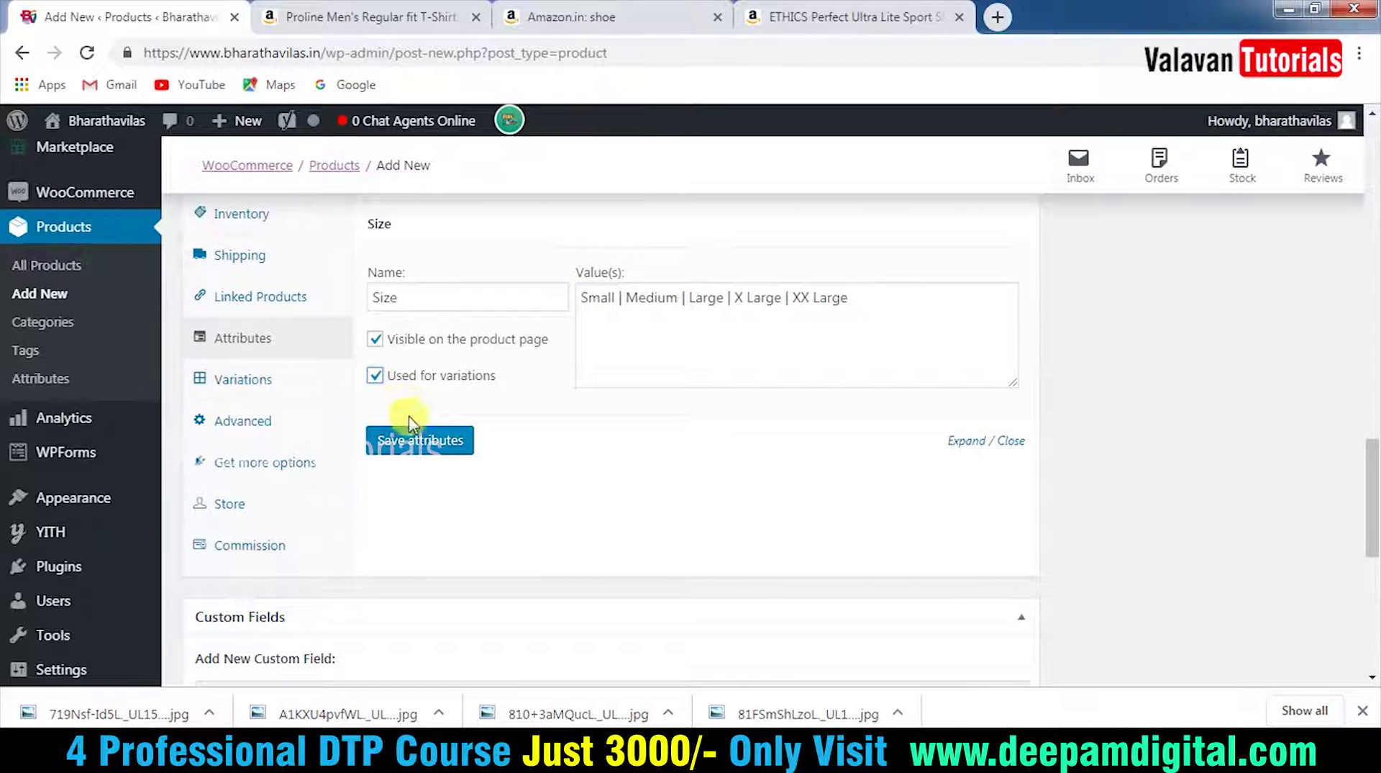
{"action": "left_click", "coordinate": [418, 447]}
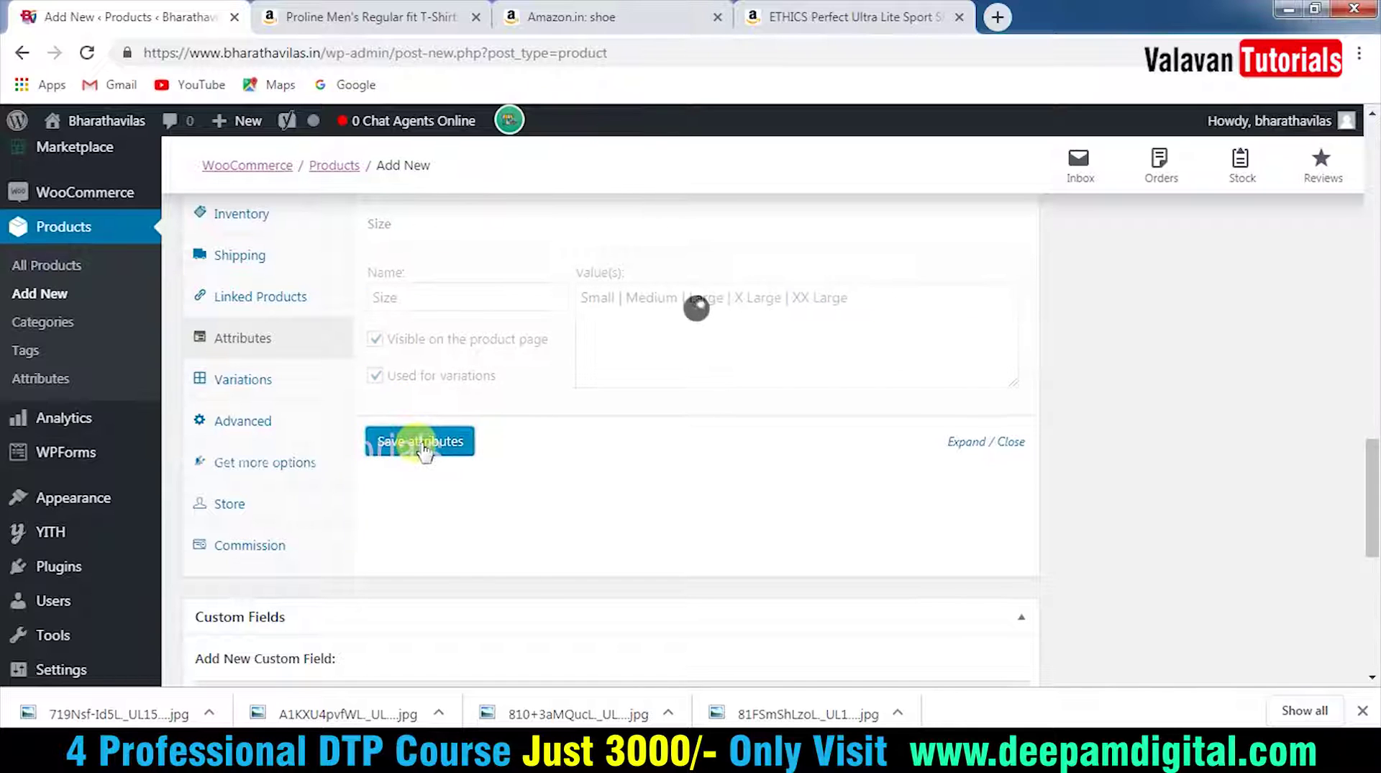
{"action": "scroll", "coordinate": [724, 421], "scroll_direction": "up", "scroll_amount": 3}
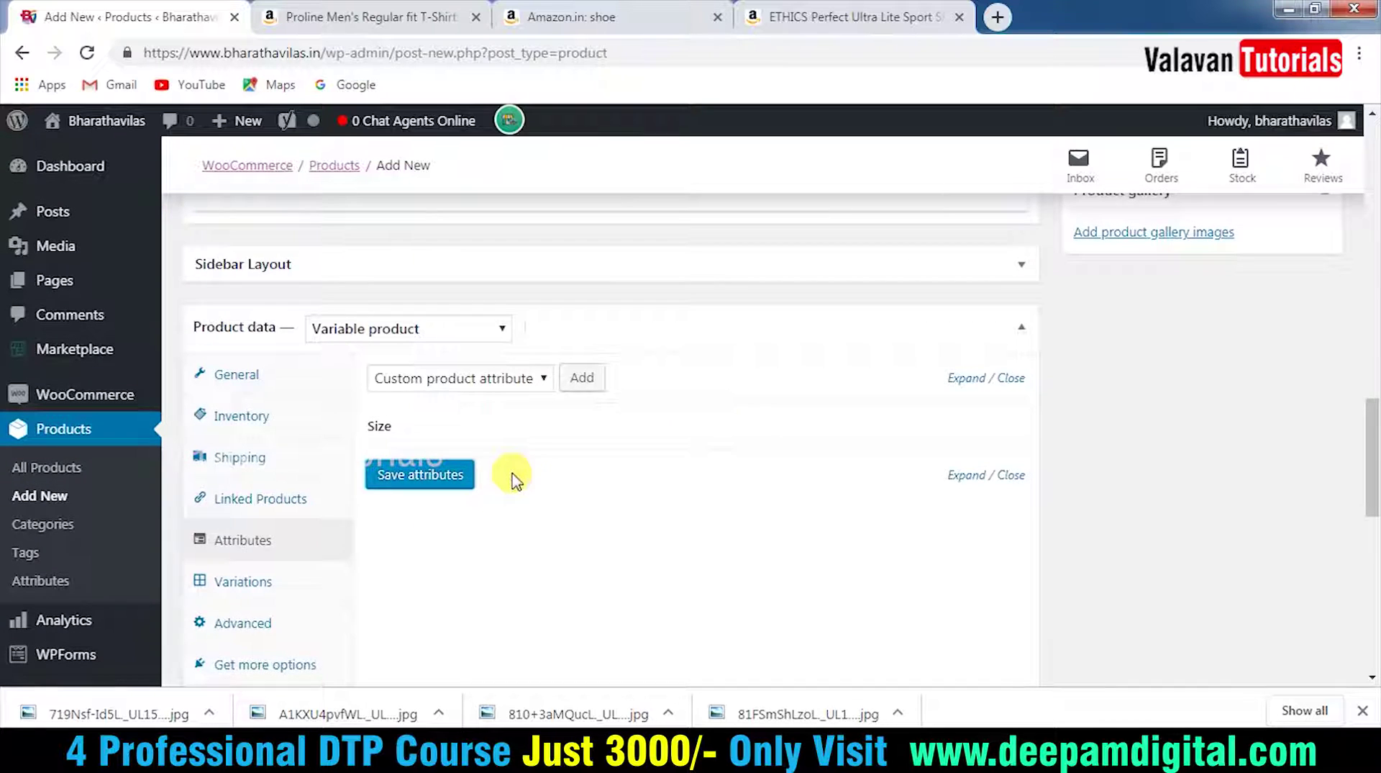
Add a single new variation to the product in its variations settings.
{"action": "scroll", "coordinate": [799, 468], "scroll_direction": "down", "scroll_amount": 1}
{"action": "left_click", "coordinate": [262, 473]}
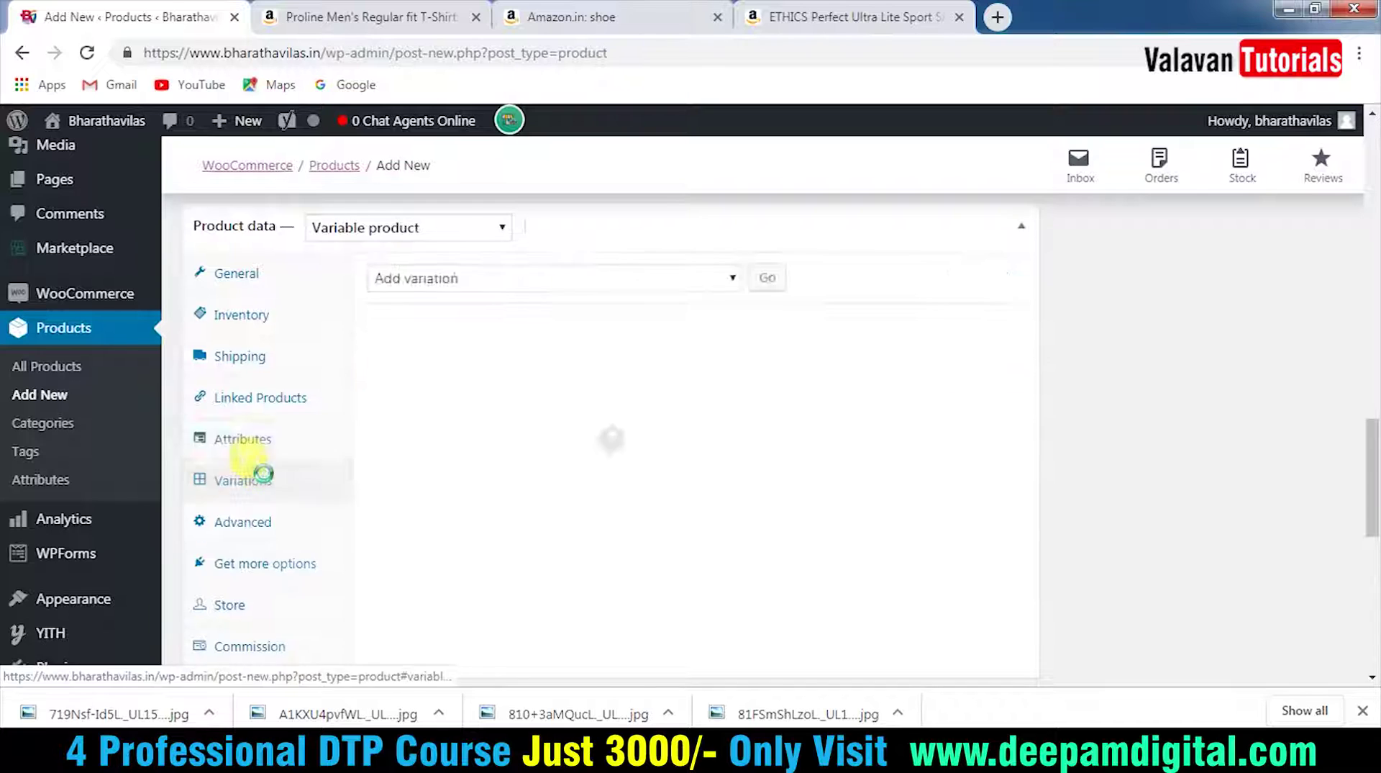
{"action": "left_click", "coordinate": [669, 282]}
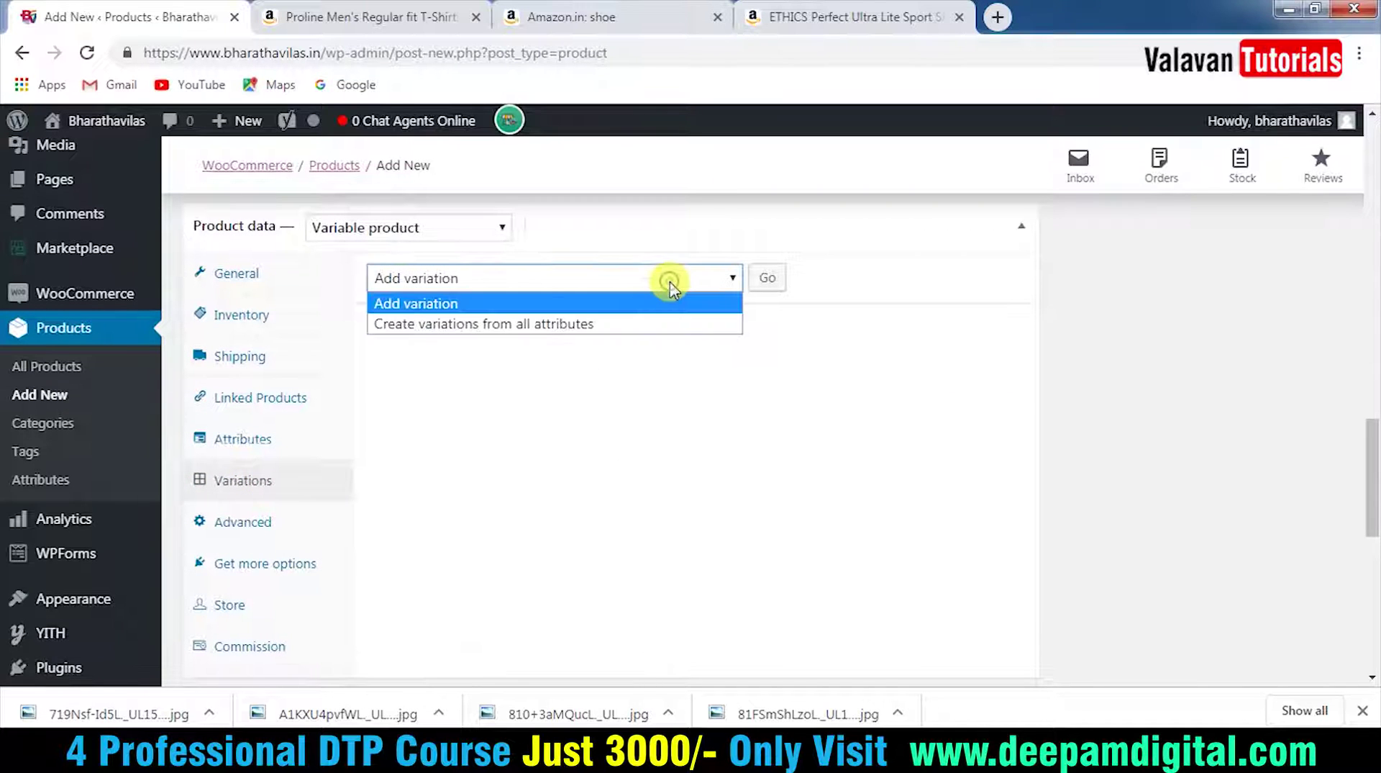
{"action": "left_click", "coordinate": [774, 281]}
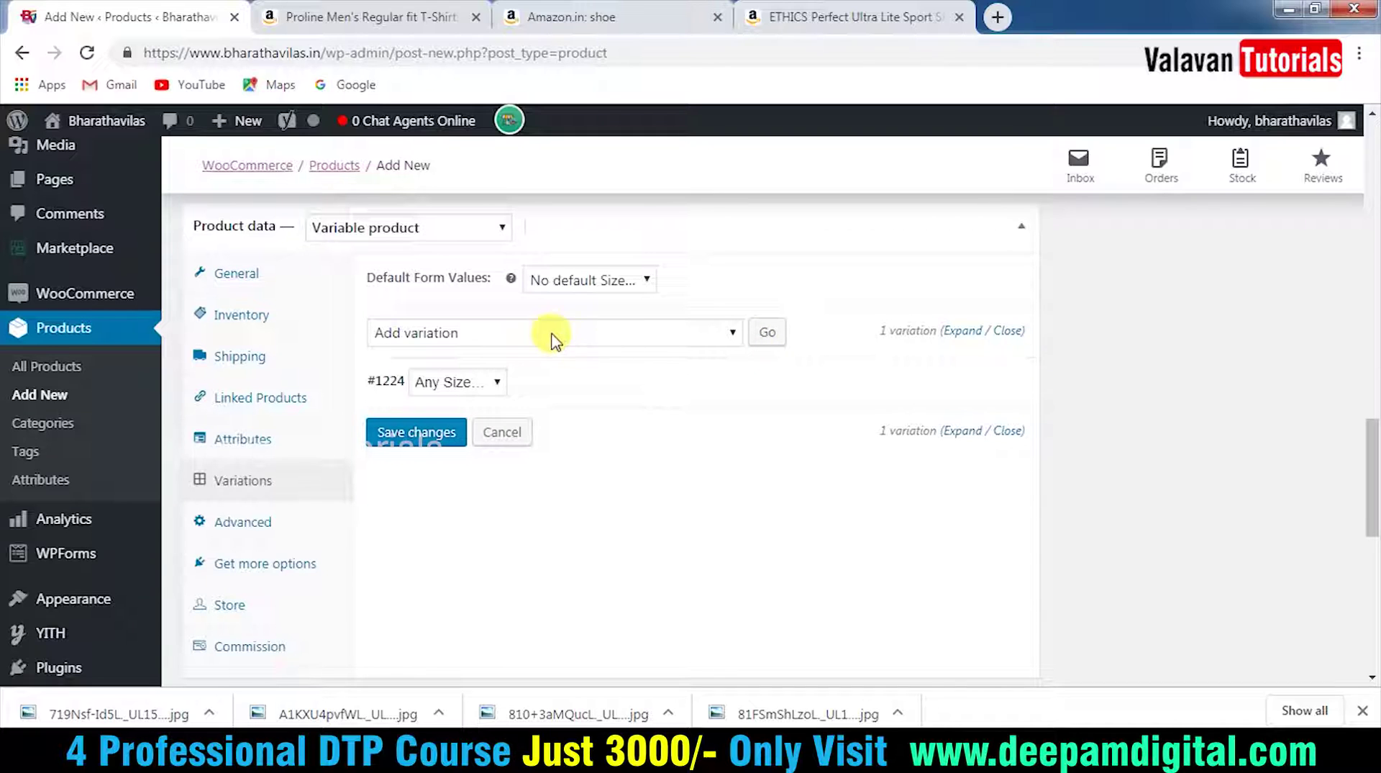
{"action": "left_click", "coordinate": [613, 338]}
{"action": "left_click", "coordinate": [613, 337]}
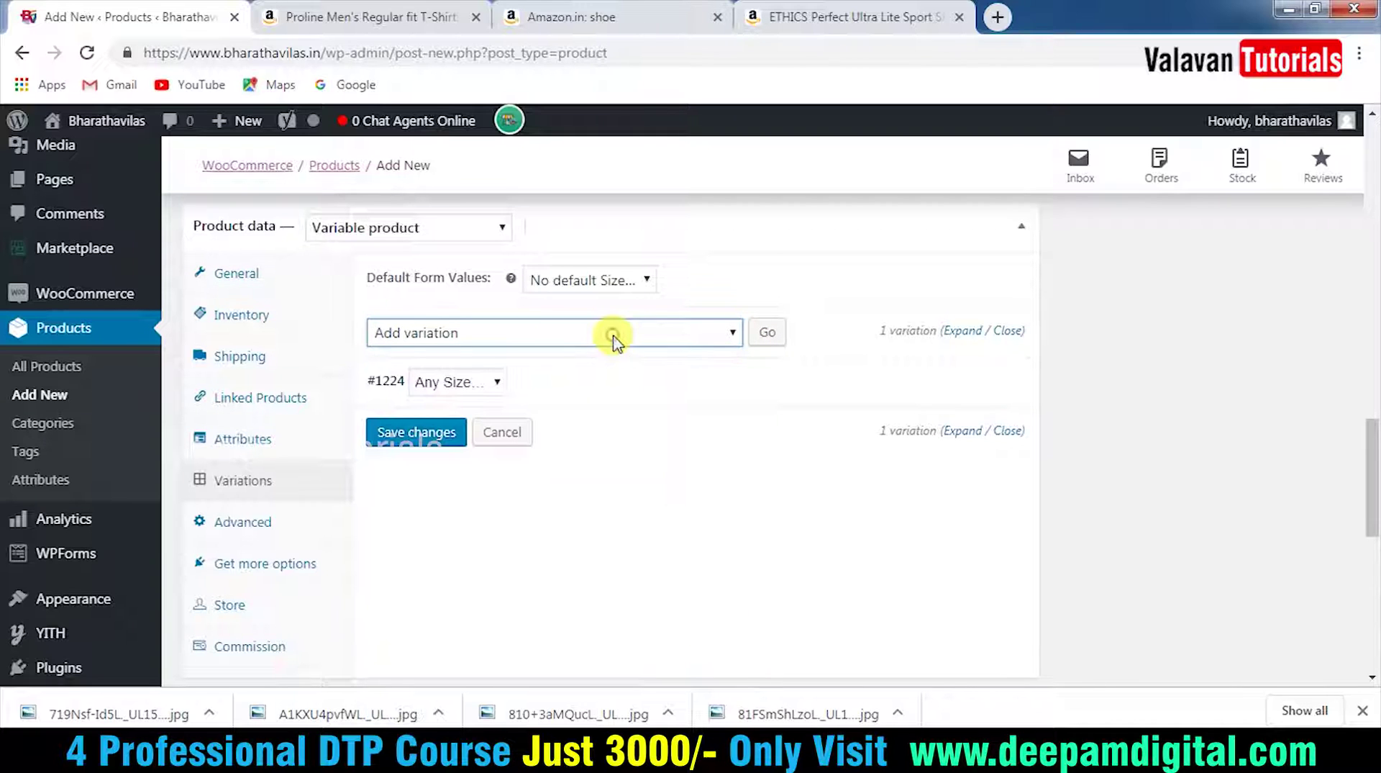
Assign the size Small to the new variation.
{"action": "left_click", "coordinate": [493, 382]}
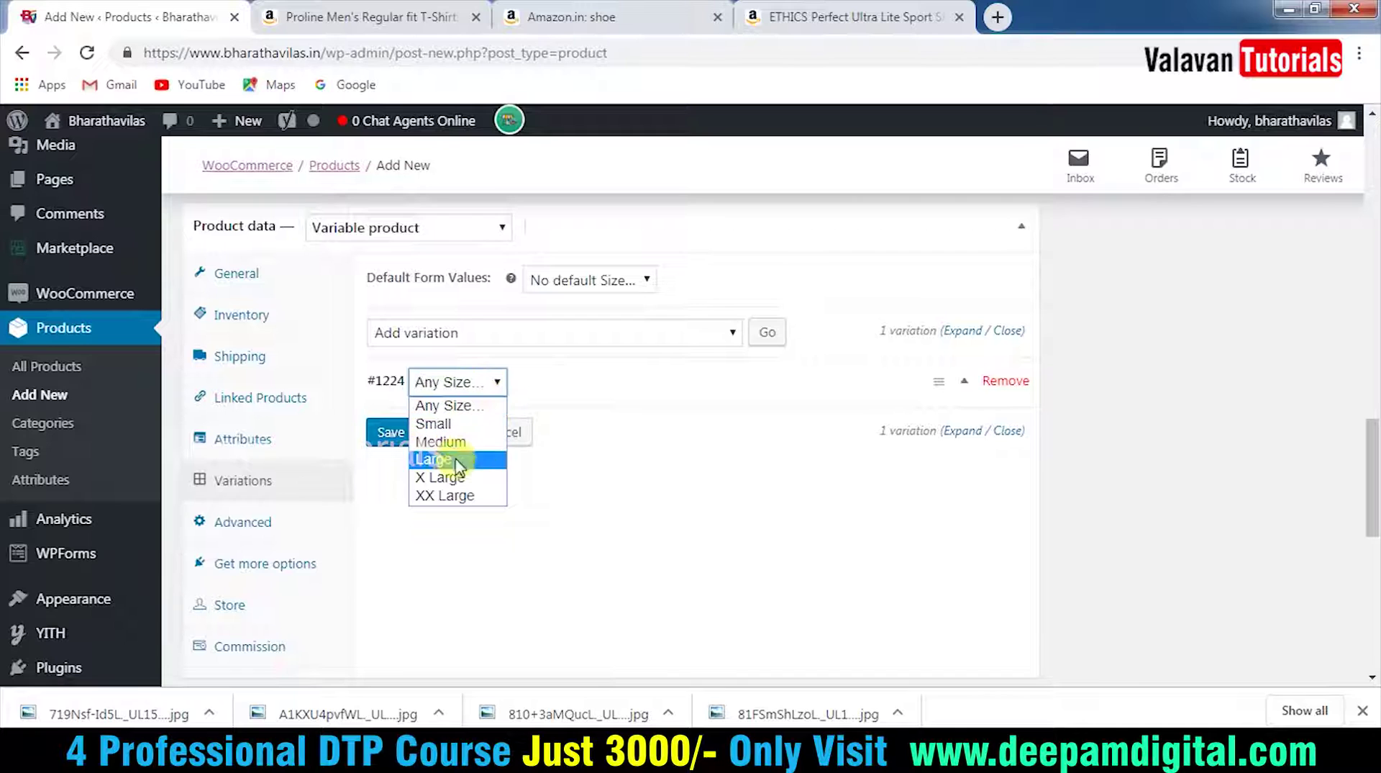
{"action": "left_click", "coordinate": [717, 500]}
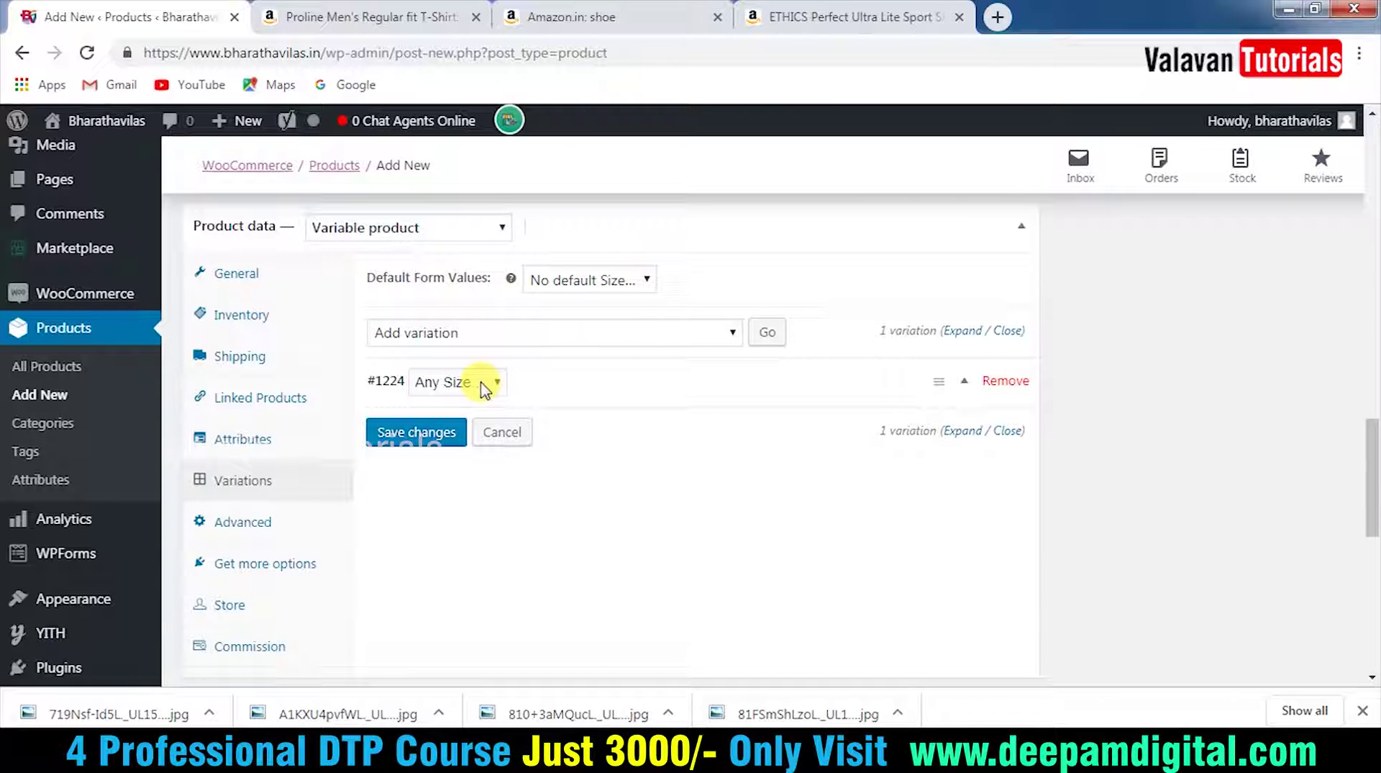
{"action": "scroll", "coordinate": [547, 410], "scroll_direction": "down", "scroll_amount": 1}
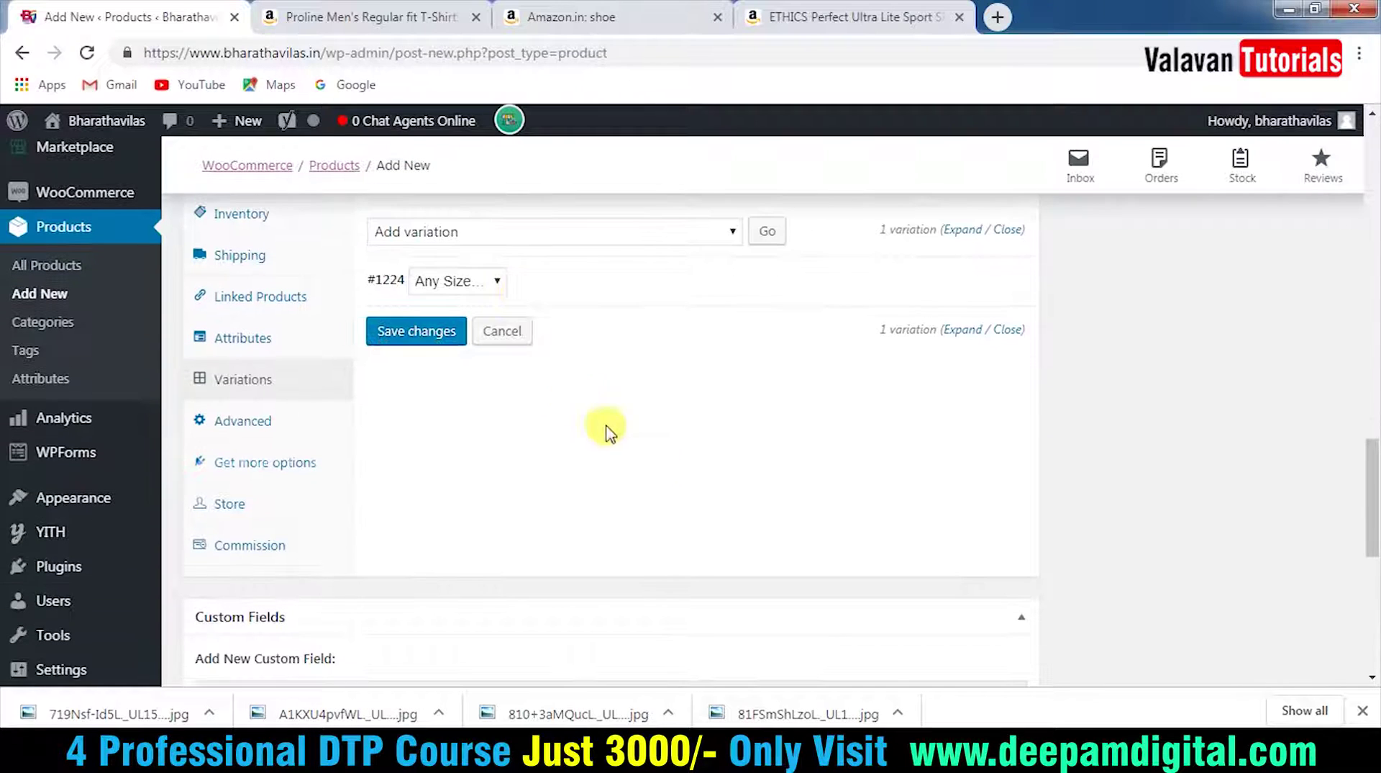
{"action": "left_click", "coordinate": [495, 280]}
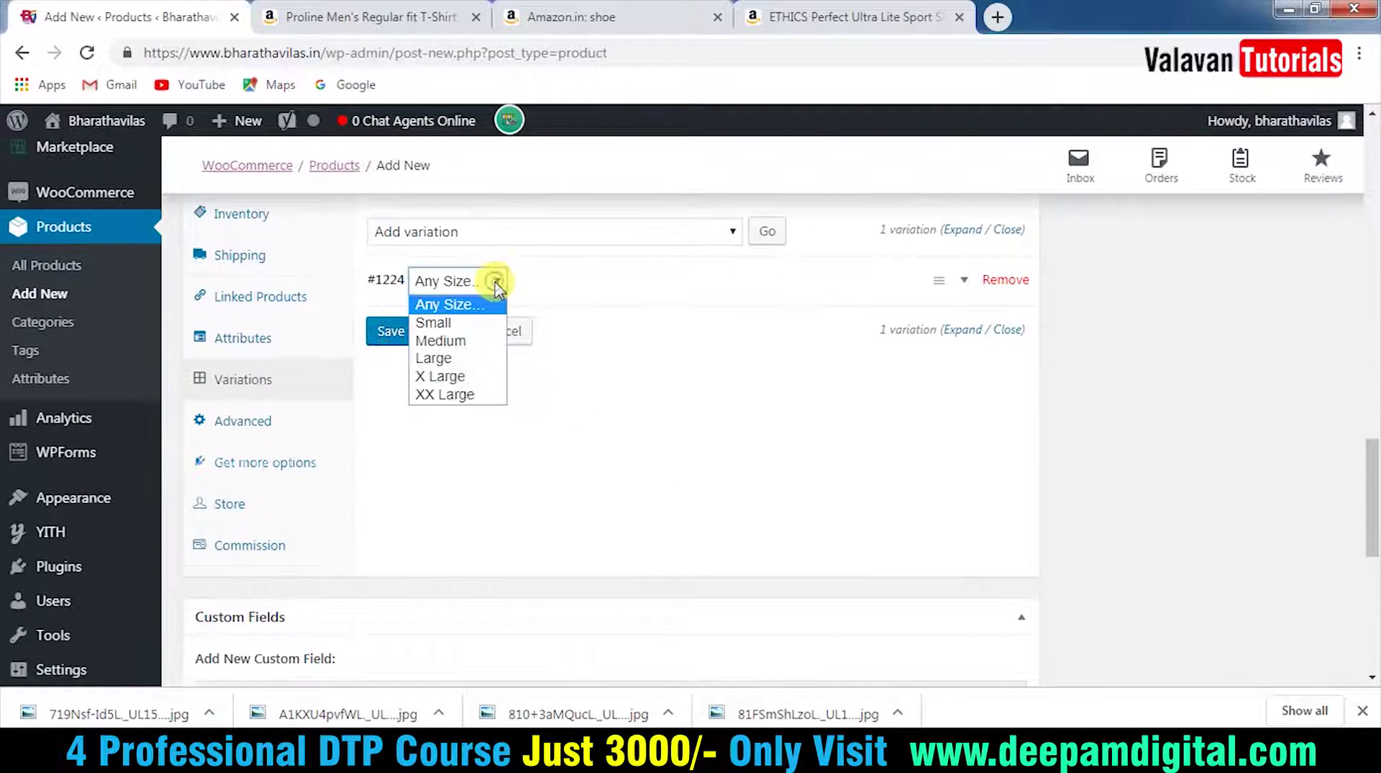
{"action": "left_click", "coordinate": [475, 322]}
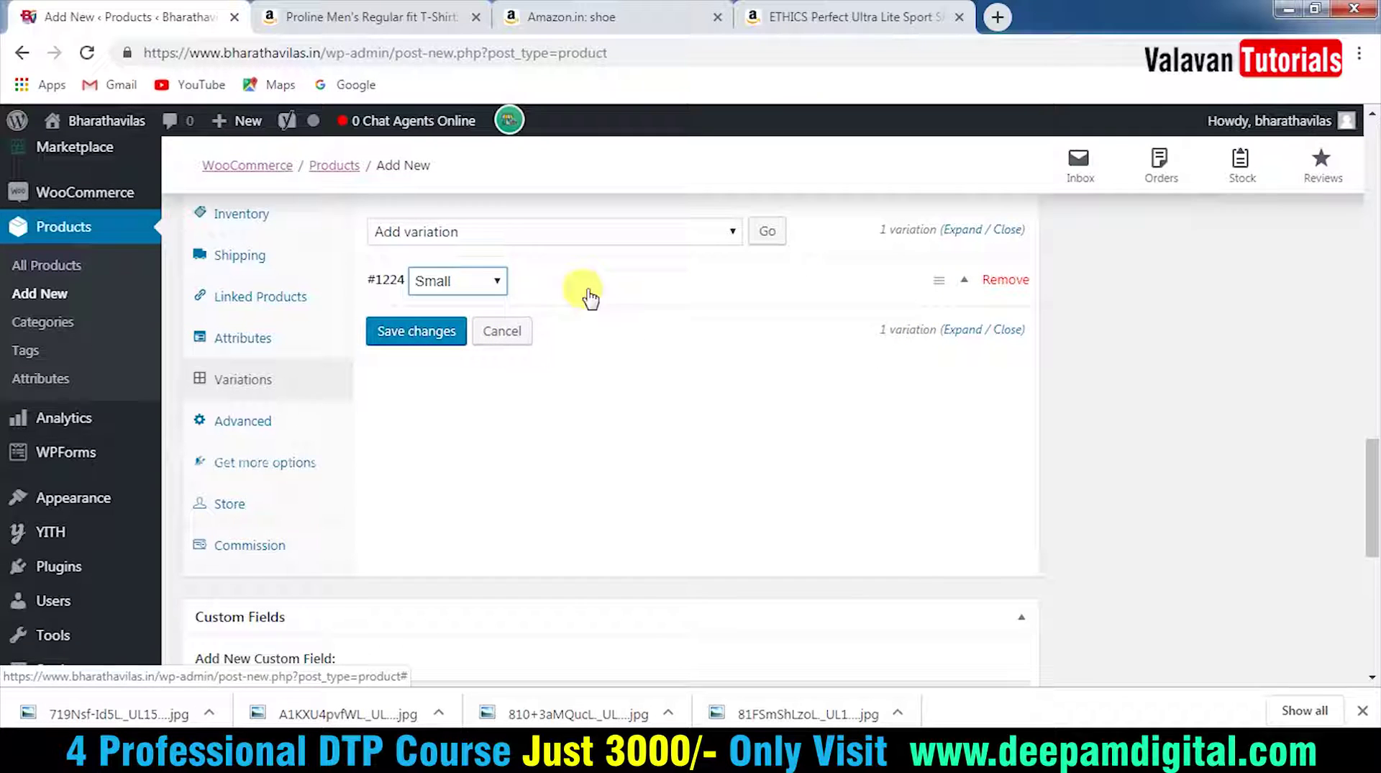
Expand the Small variation's details and set its regular price to 425, taken from the Amazon listing.
{"action": "left_click", "coordinate": [554, 292]}
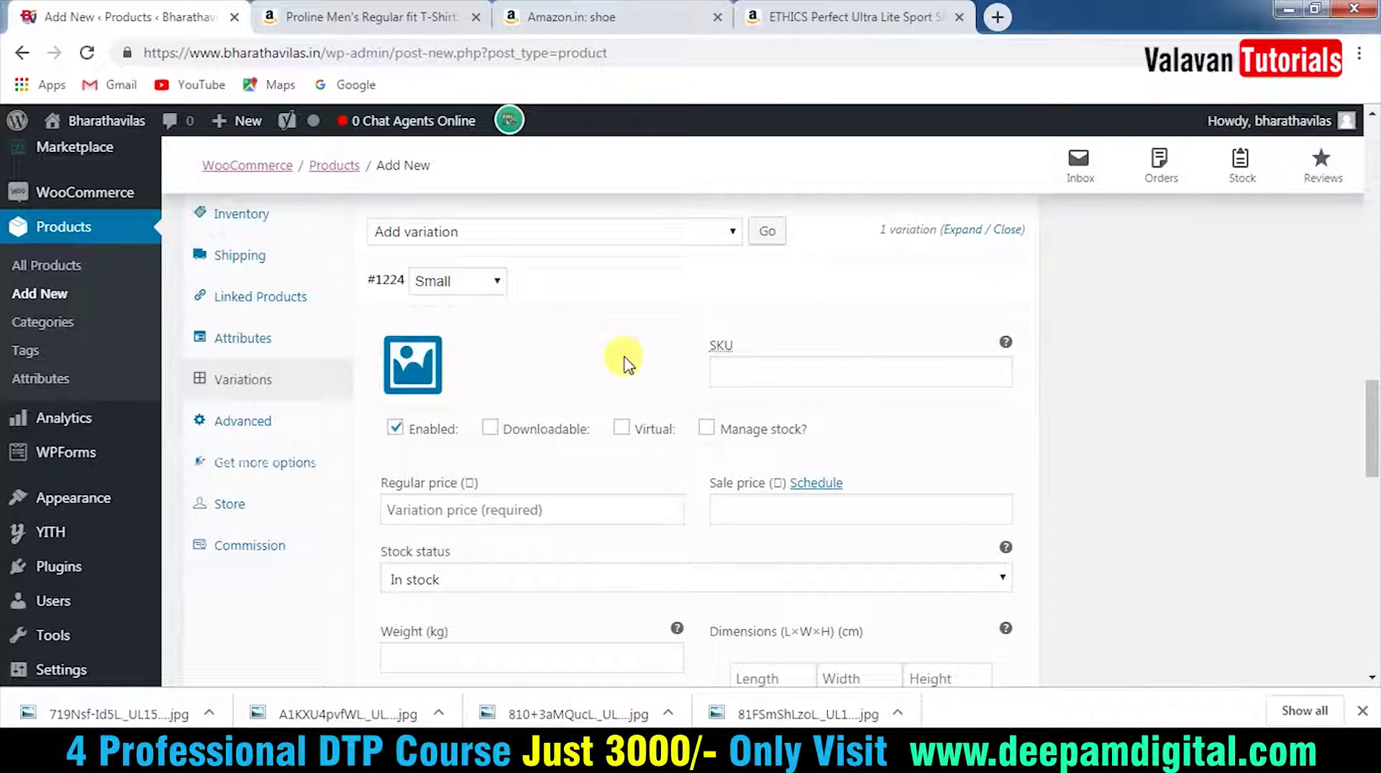
{"action": "scroll", "coordinate": [684, 396], "scroll_direction": "down", "scroll_amount": 1}
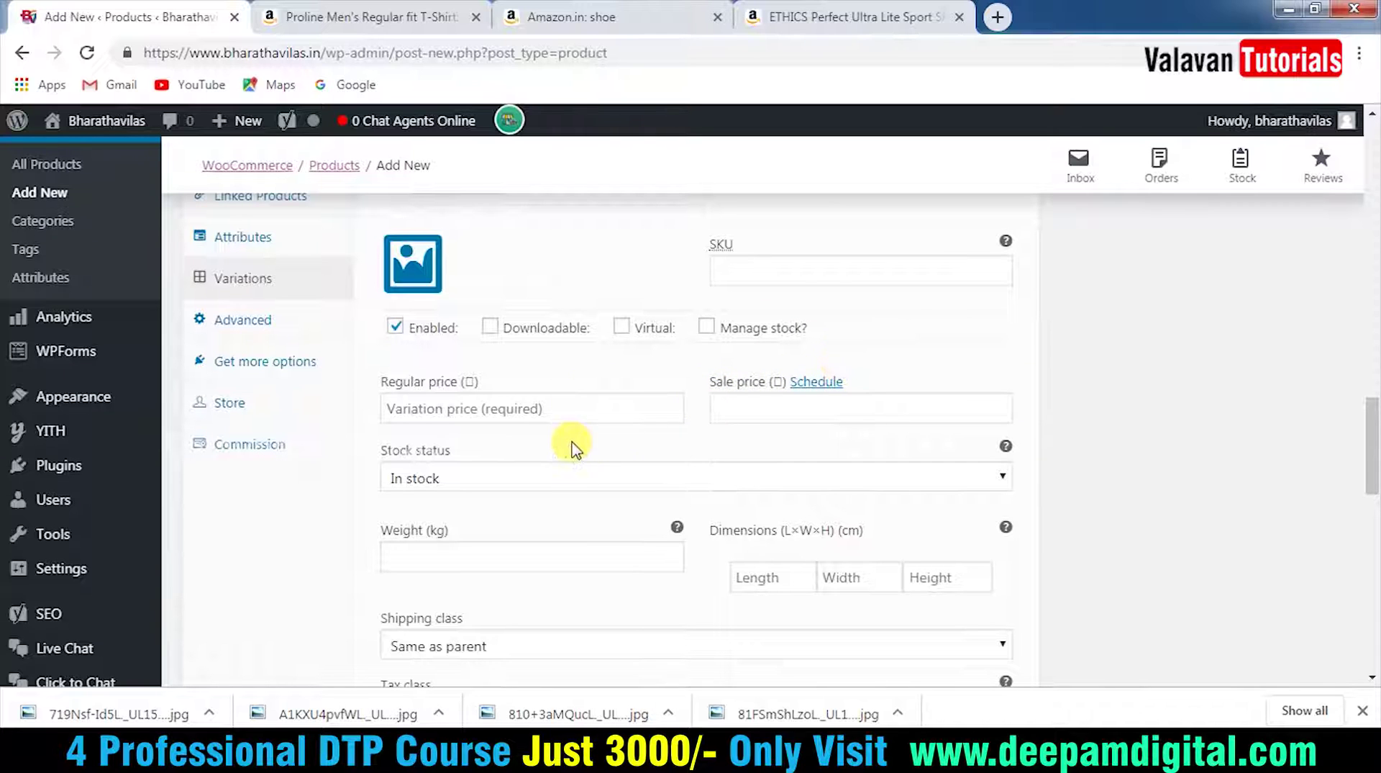
{"action": "left_click", "coordinate": [547, 408]}
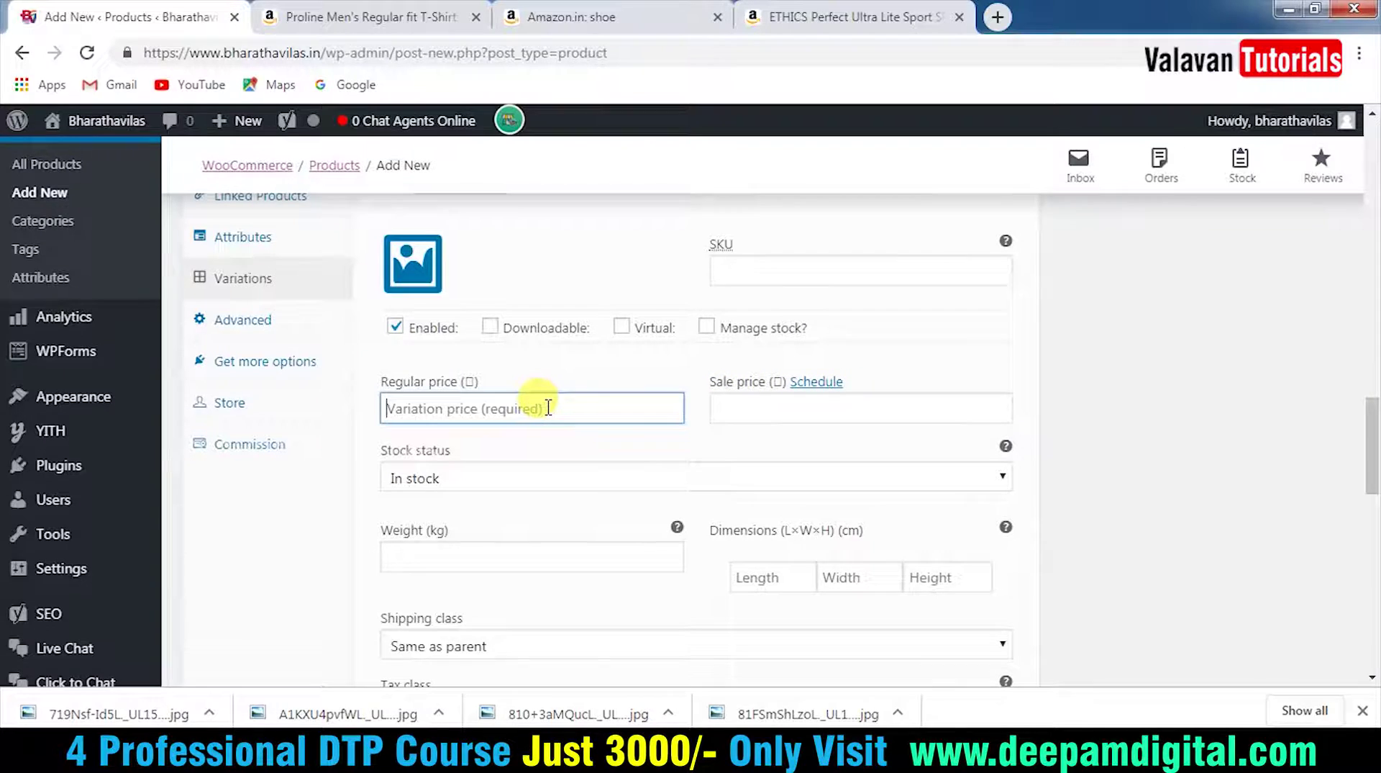
{"action": "left_click", "coordinate": [403, 16]}
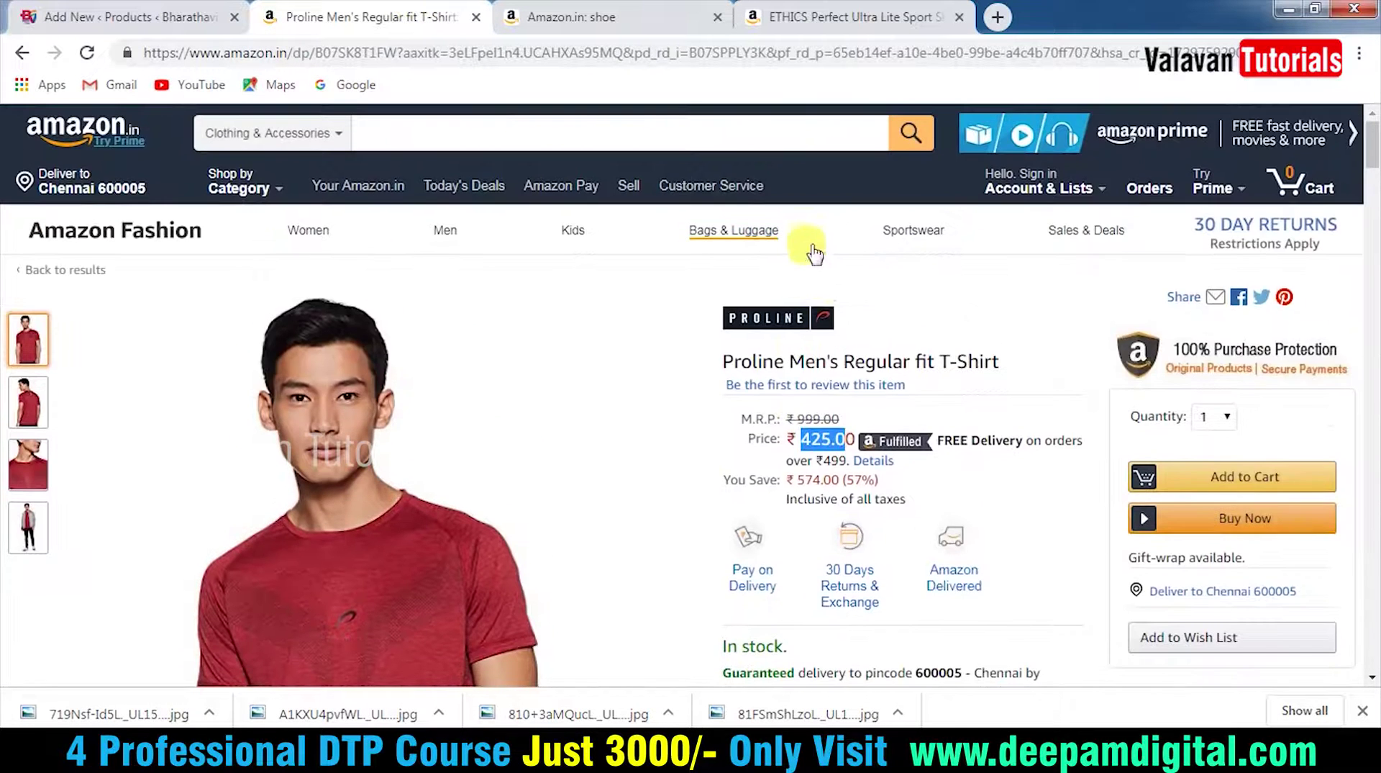
{"action": "left_click", "coordinate": [129, 16]}
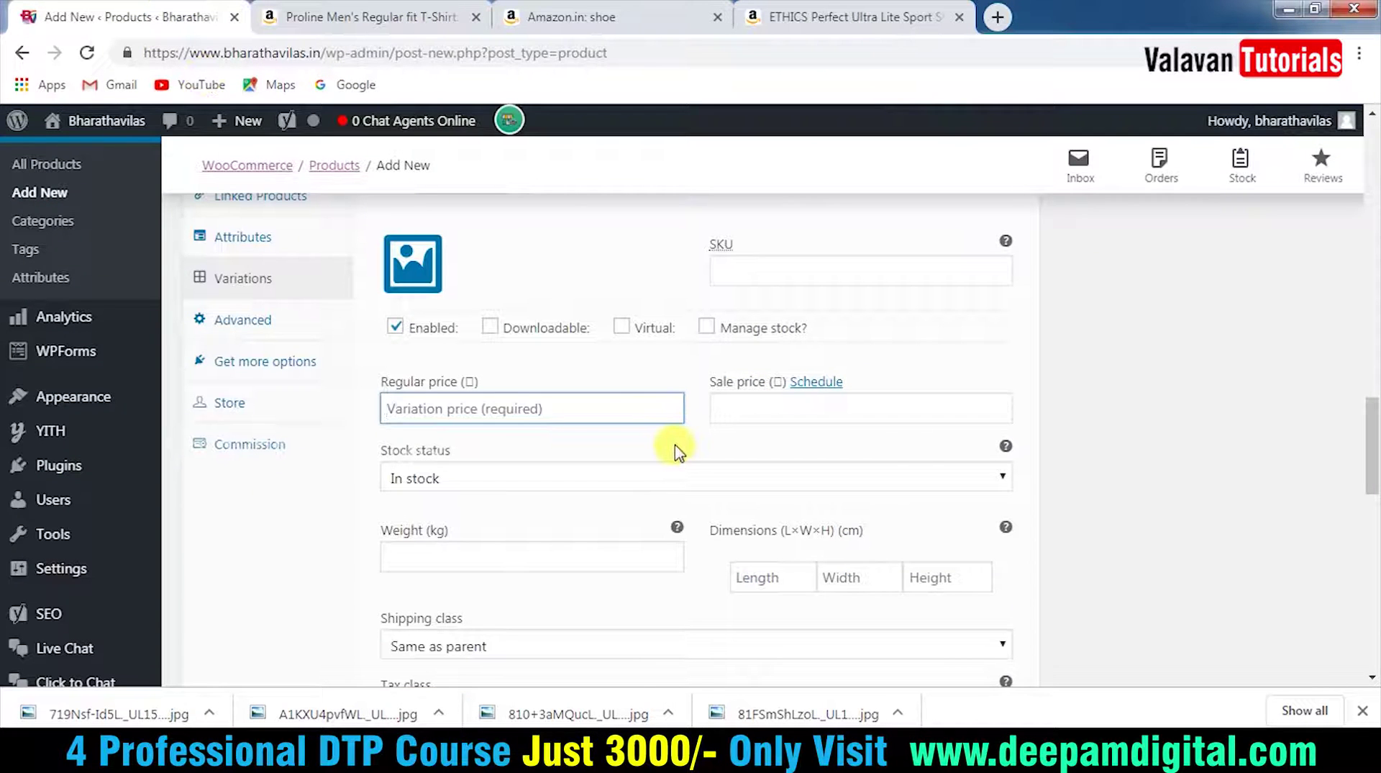
{"action": "scroll", "coordinate": [856, 451], "scroll_direction": "down", "scroll_amount": 2}
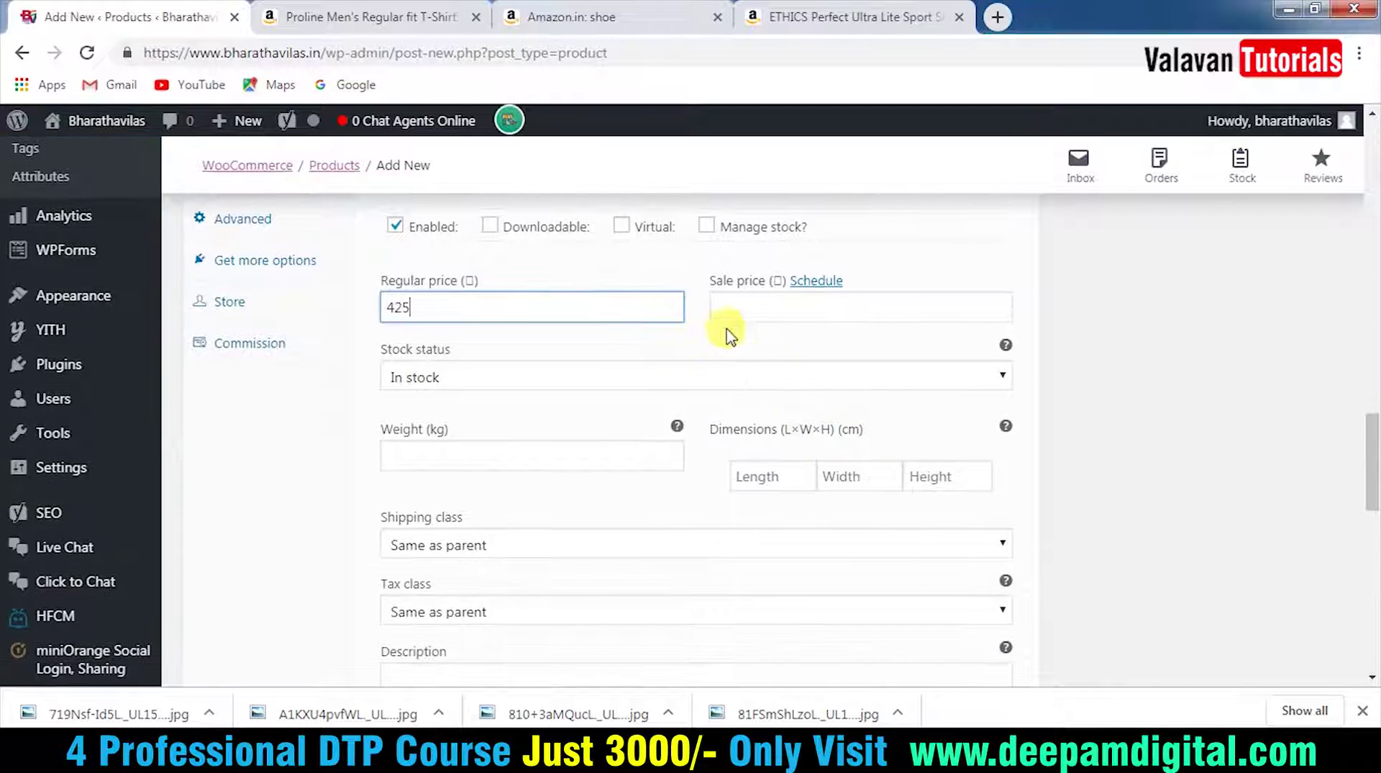
{"action": "left_click", "coordinate": [748, 308]}
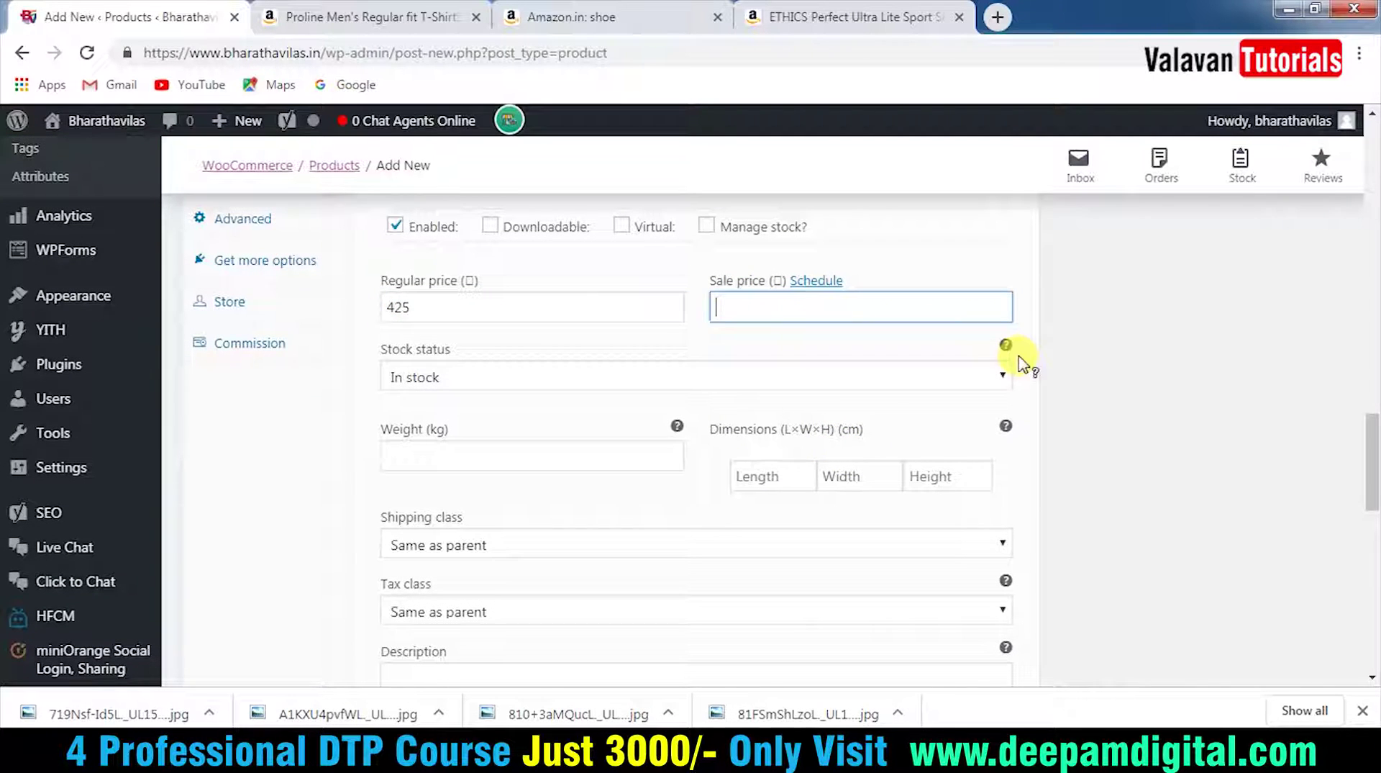
{"action": "scroll", "coordinate": [914, 503], "scroll_direction": "down", "scroll_amount": 2}
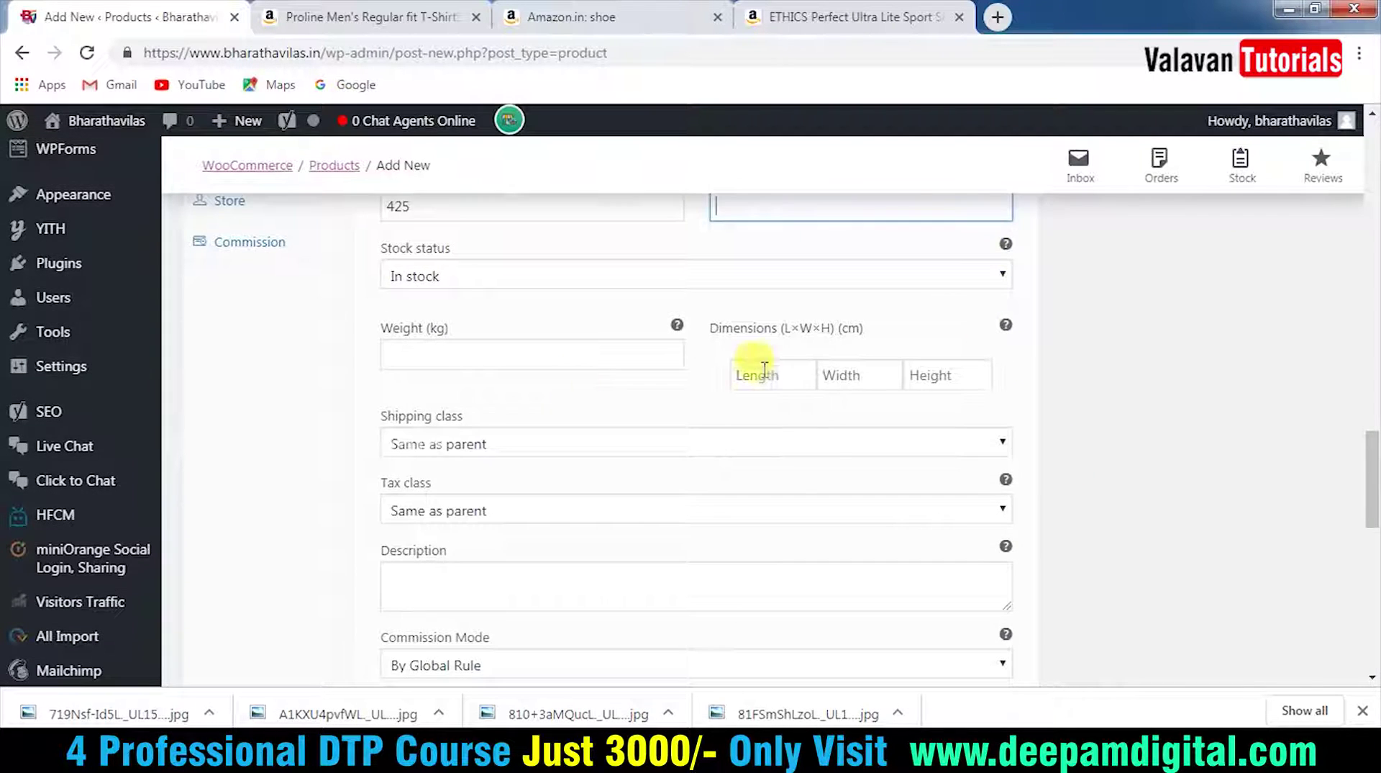
{"action": "scroll", "coordinate": [834, 442], "scroll_direction": "down", "scroll_amount": 2}
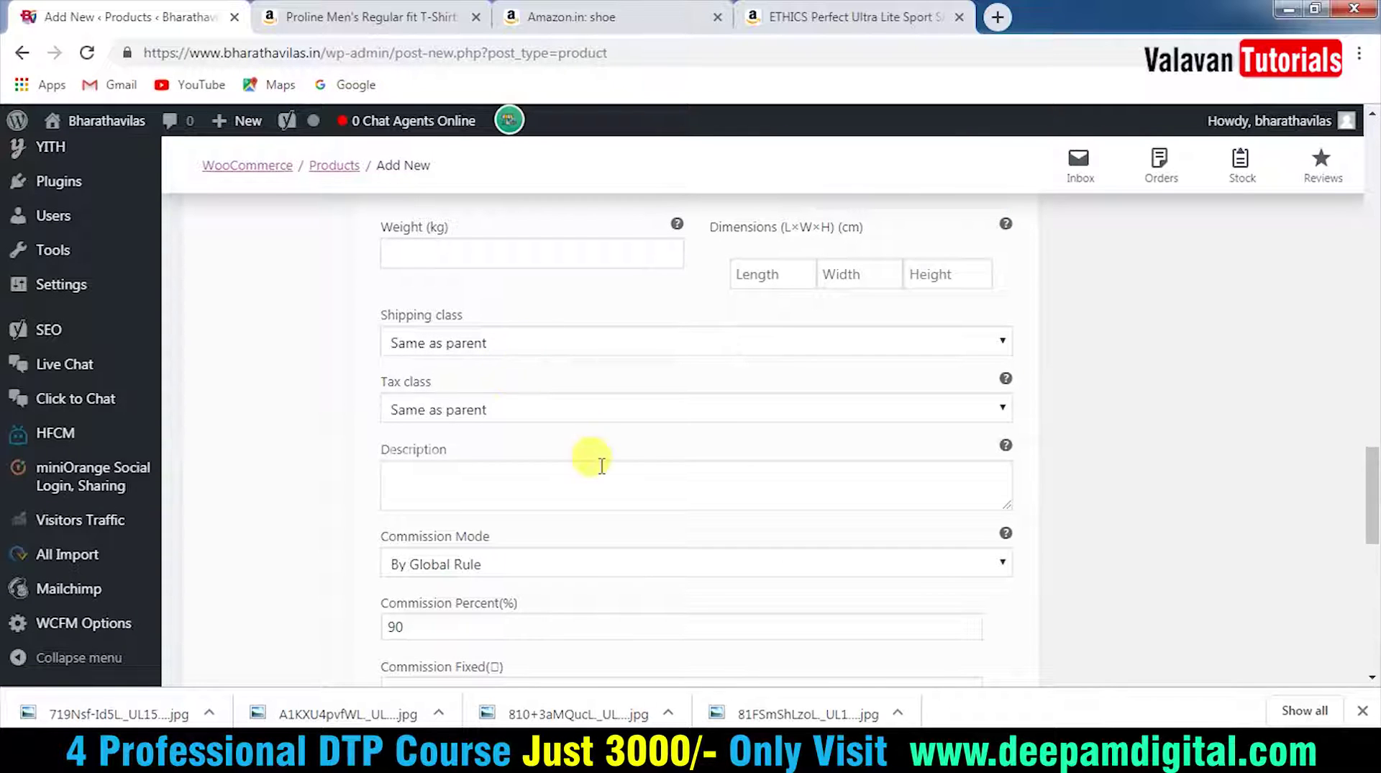
{"action": "scroll", "coordinate": [533, 489], "scroll_direction": "down", "scroll_amount": 2}
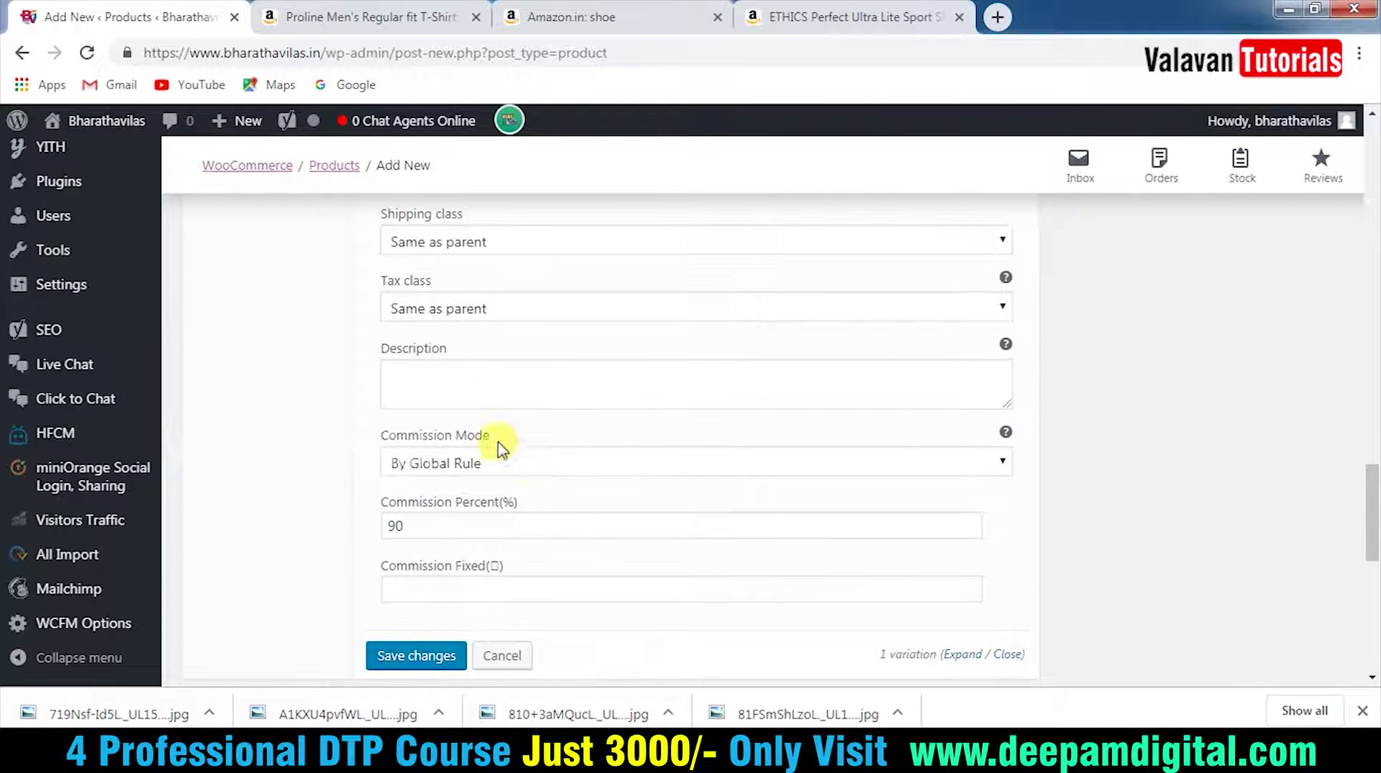
Save the changes made to the Small variation.
{"action": "scroll", "coordinate": [513, 523], "scroll_direction": "down", "scroll_amount": 1}
{"action": "scroll", "coordinate": [512, 523], "scroll_direction": "down", "scroll_amount": 3}
{"action": "left_click", "coordinate": [428, 455]}
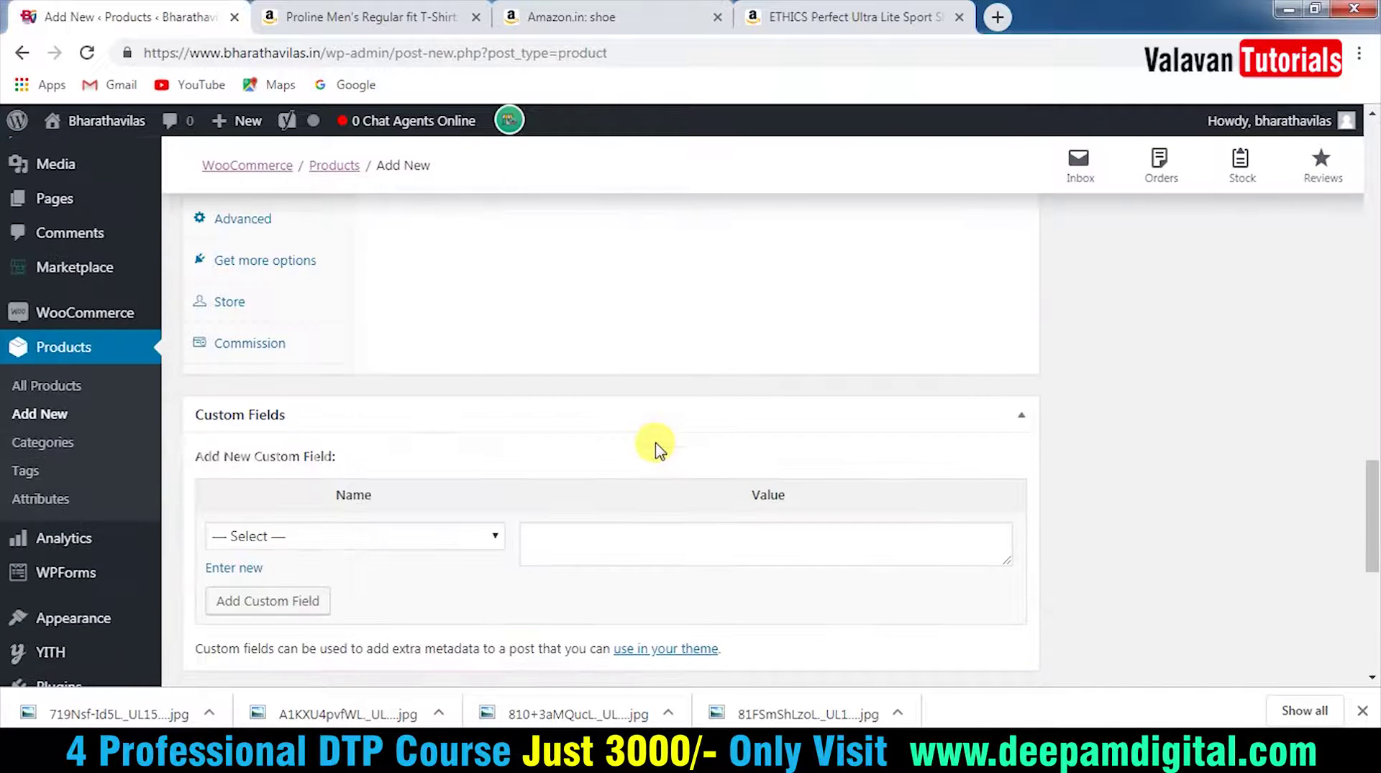
Add another variation to the product and assign it the size Medium.
{"action": "scroll", "coordinate": [712, 468], "scroll_direction": "down", "scroll_amount": 6}
{"action": "scroll", "coordinate": [768, 472], "scroll_direction": "up", "scroll_amount": 9}
{"action": "scroll", "coordinate": [798, 466], "scroll_direction": "down", "scroll_amount": 3}
{"action": "scroll", "coordinate": [749, 478], "scroll_direction": "up", "scroll_amount": 5}
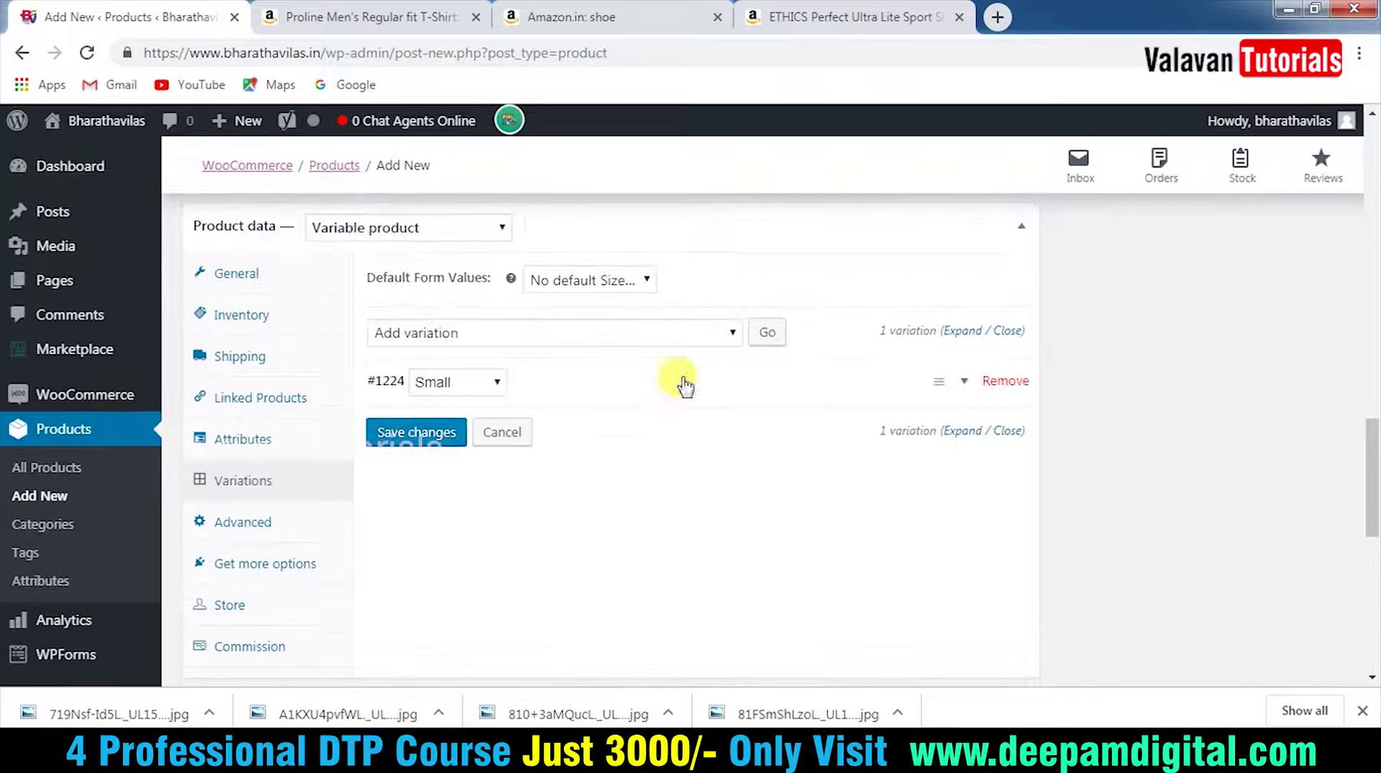
{"action": "left_click", "coordinate": [767, 334]}
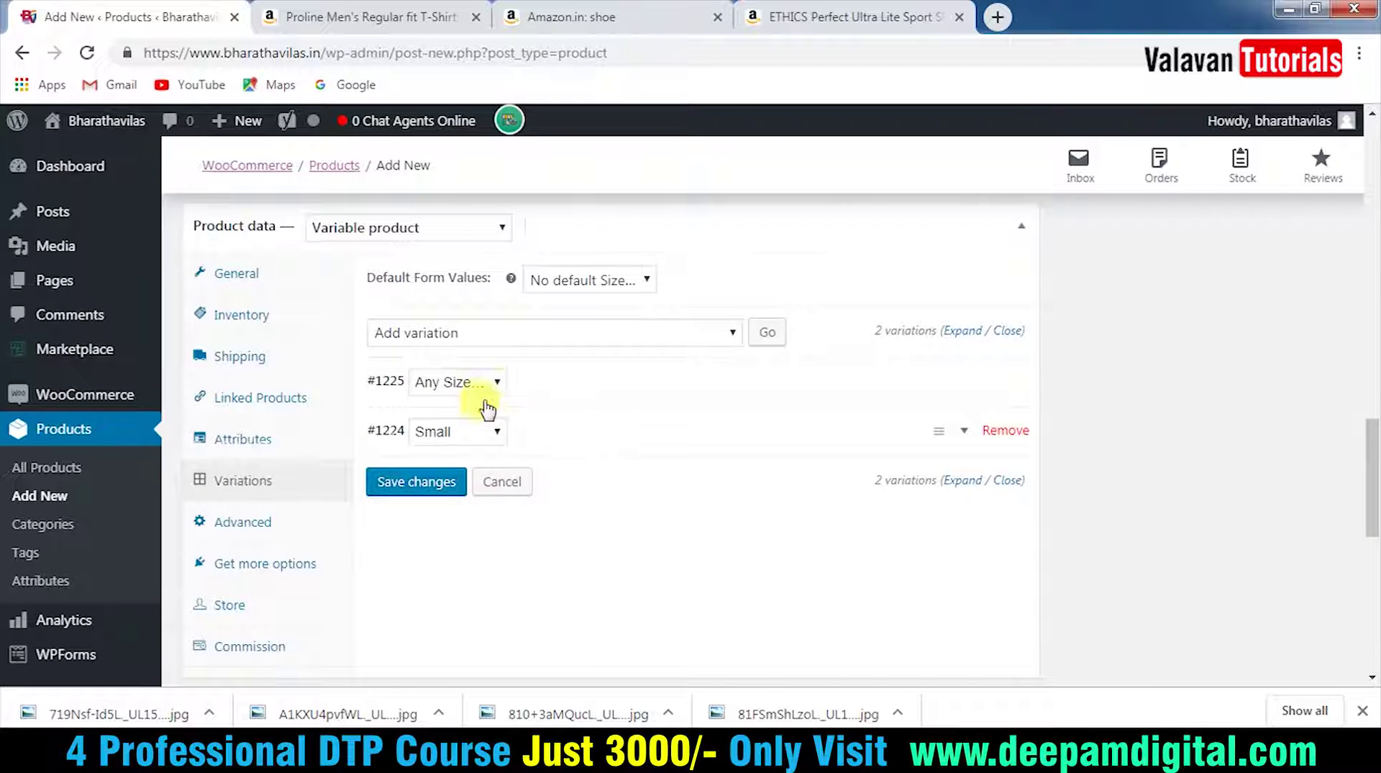
{"action": "left_click", "coordinate": [492, 389]}
{"action": "left_click", "coordinate": [461, 441]}
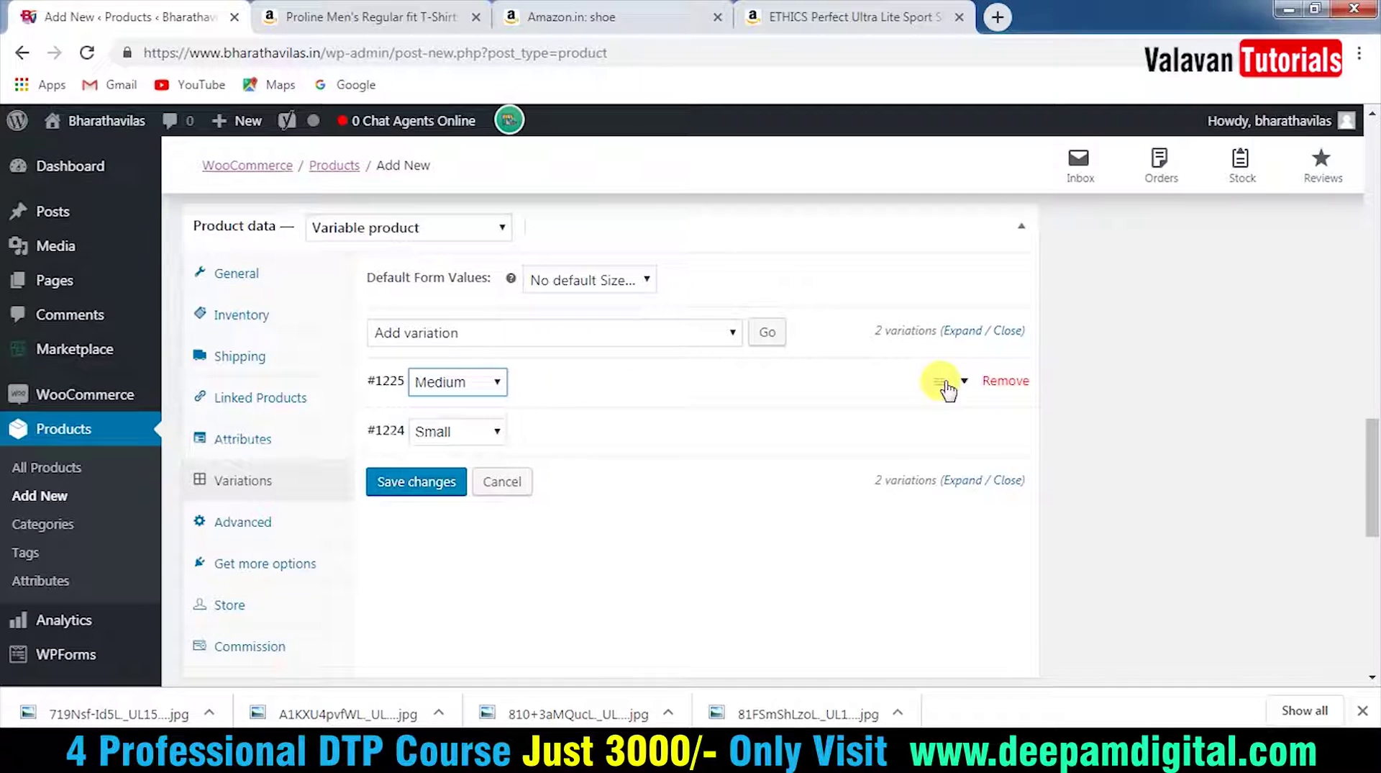
Set the Medium variation's regular price to 565, taken from the Medium size on the Amazon listing, and collapse its details.
{"action": "left_click", "coordinate": [965, 387]}
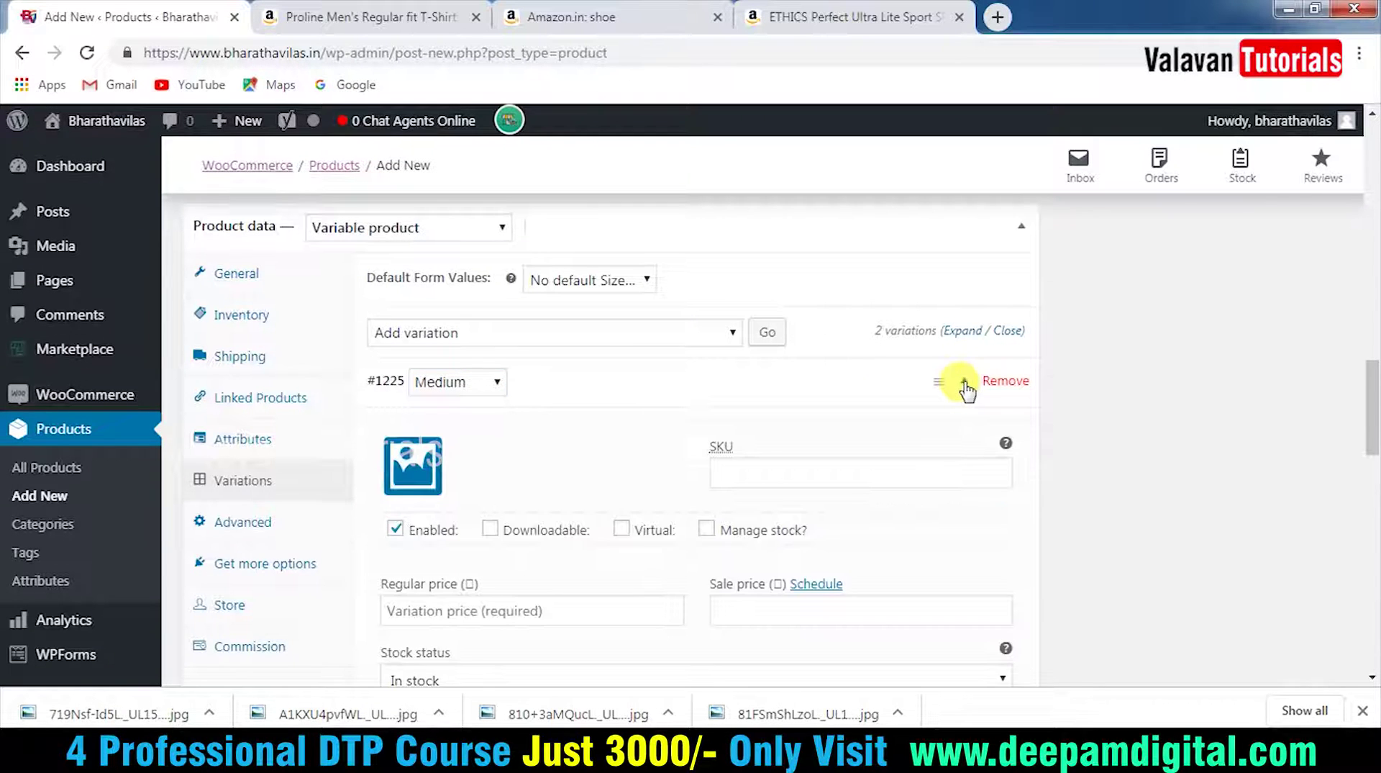
{"action": "scroll", "coordinate": [431, 446], "scroll_direction": "down", "scroll_amount": 3}
{"action": "left_click", "coordinate": [473, 394]}
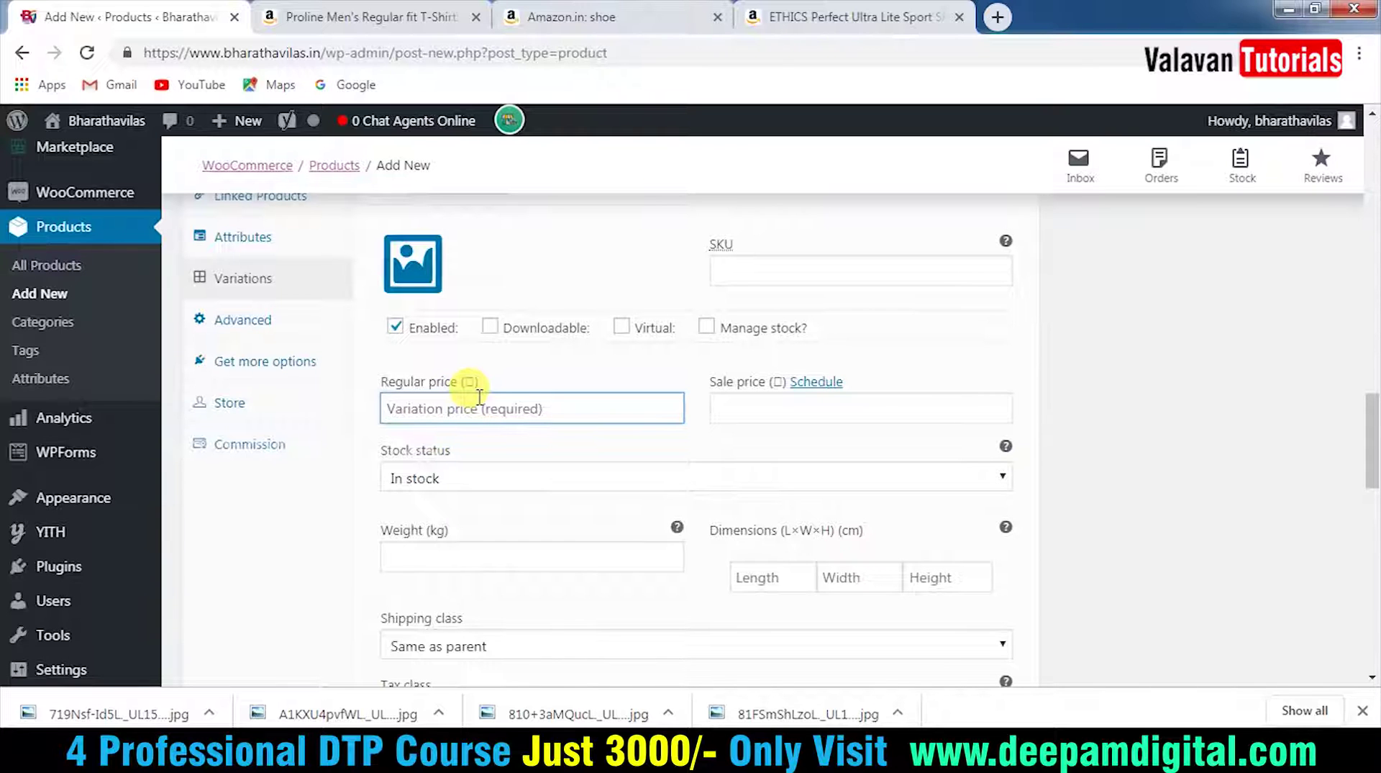
{"action": "left_click", "coordinate": [374, 17]}
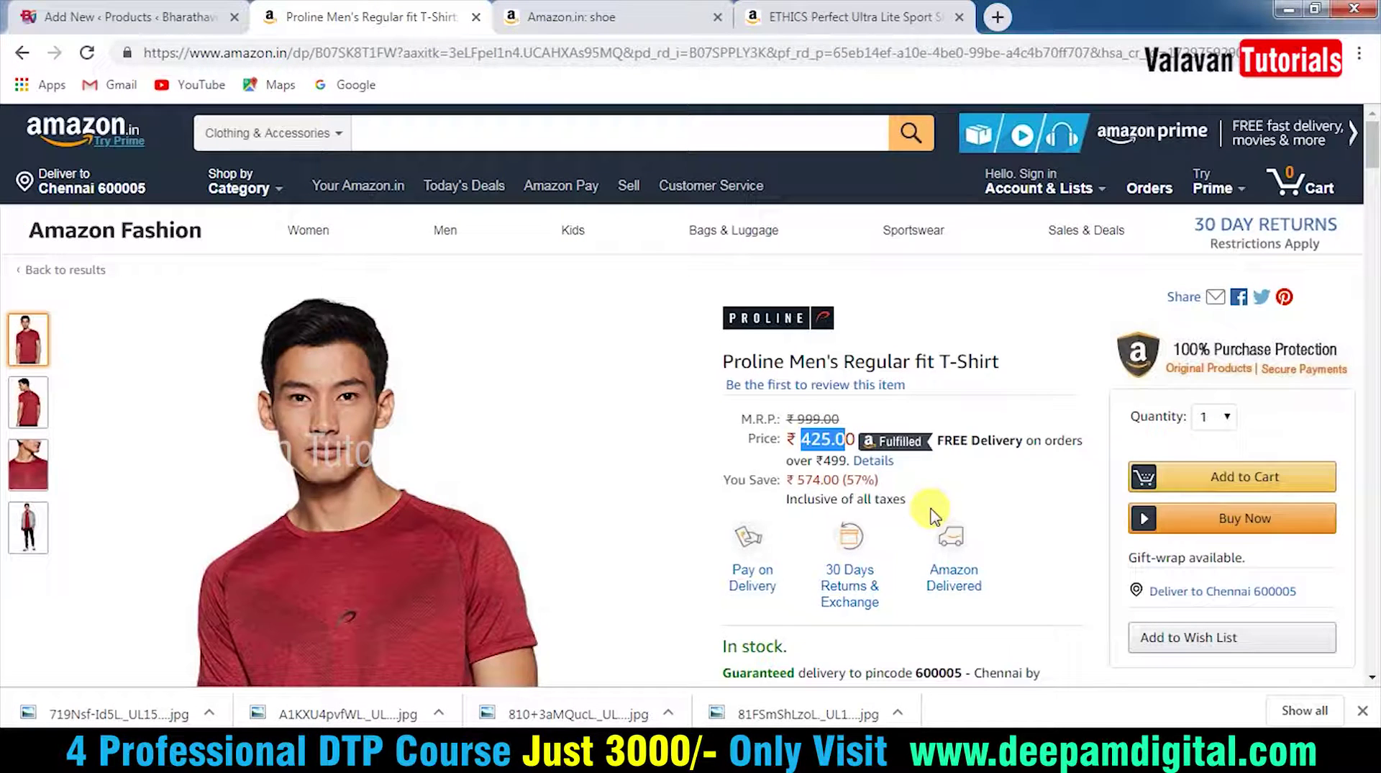
{"action": "scroll", "coordinate": [861, 572], "scroll_direction": "down", "scroll_amount": 3}
{"action": "left_click", "coordinate": [757, 610]}
{"action": "left_click", "coordinate": [753, 531]}
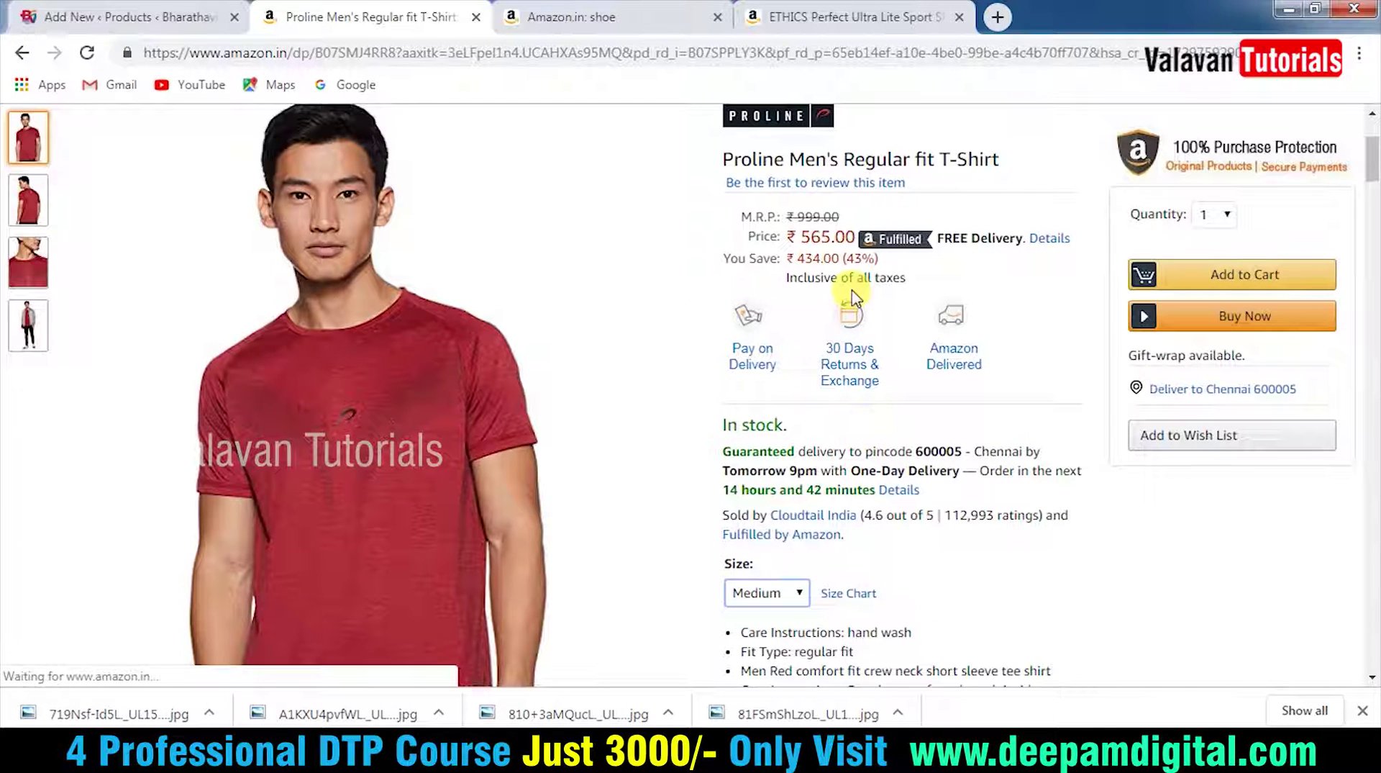
{"action": "left_click", "coordinate": [137, 16]}
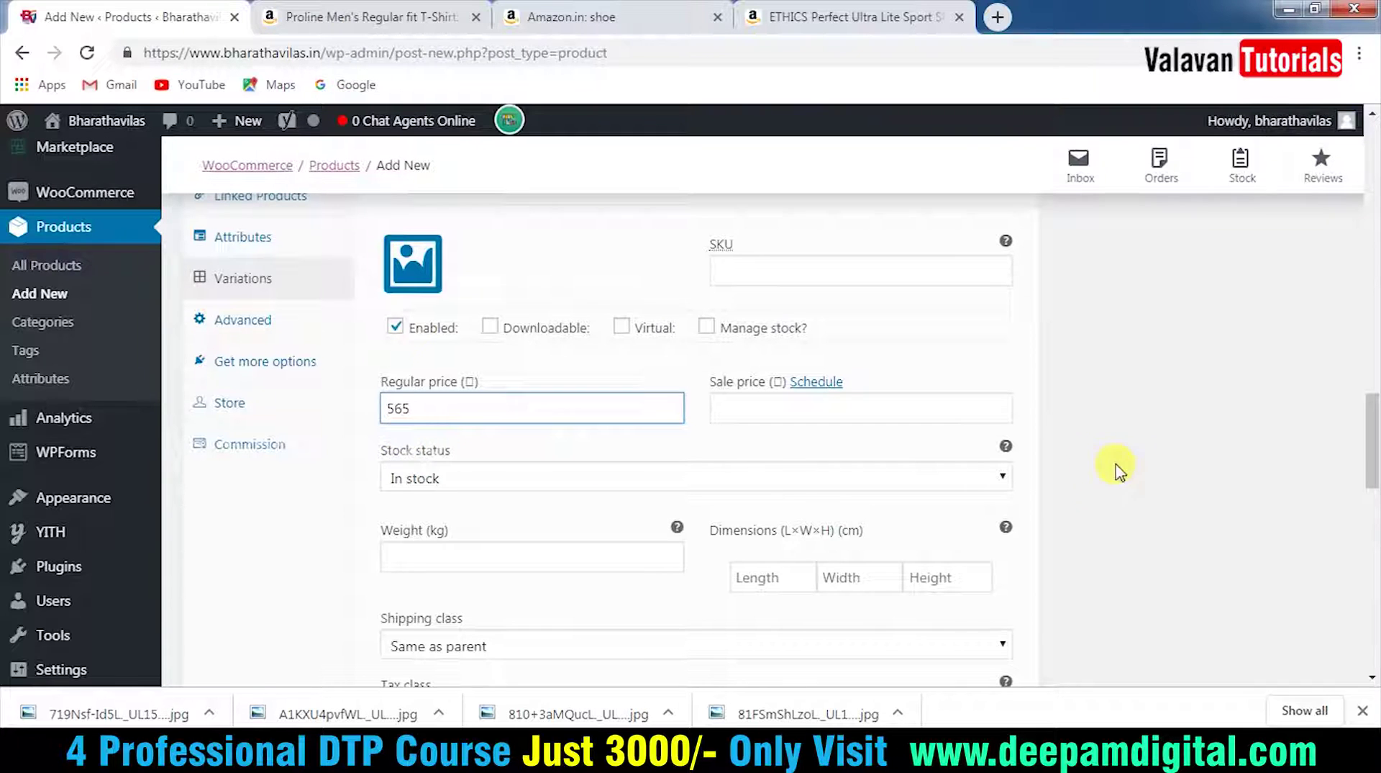
{"action": "scroll", "coordinate": [835, 489], "scroll_direction": "down", "scroll_amount": 7}
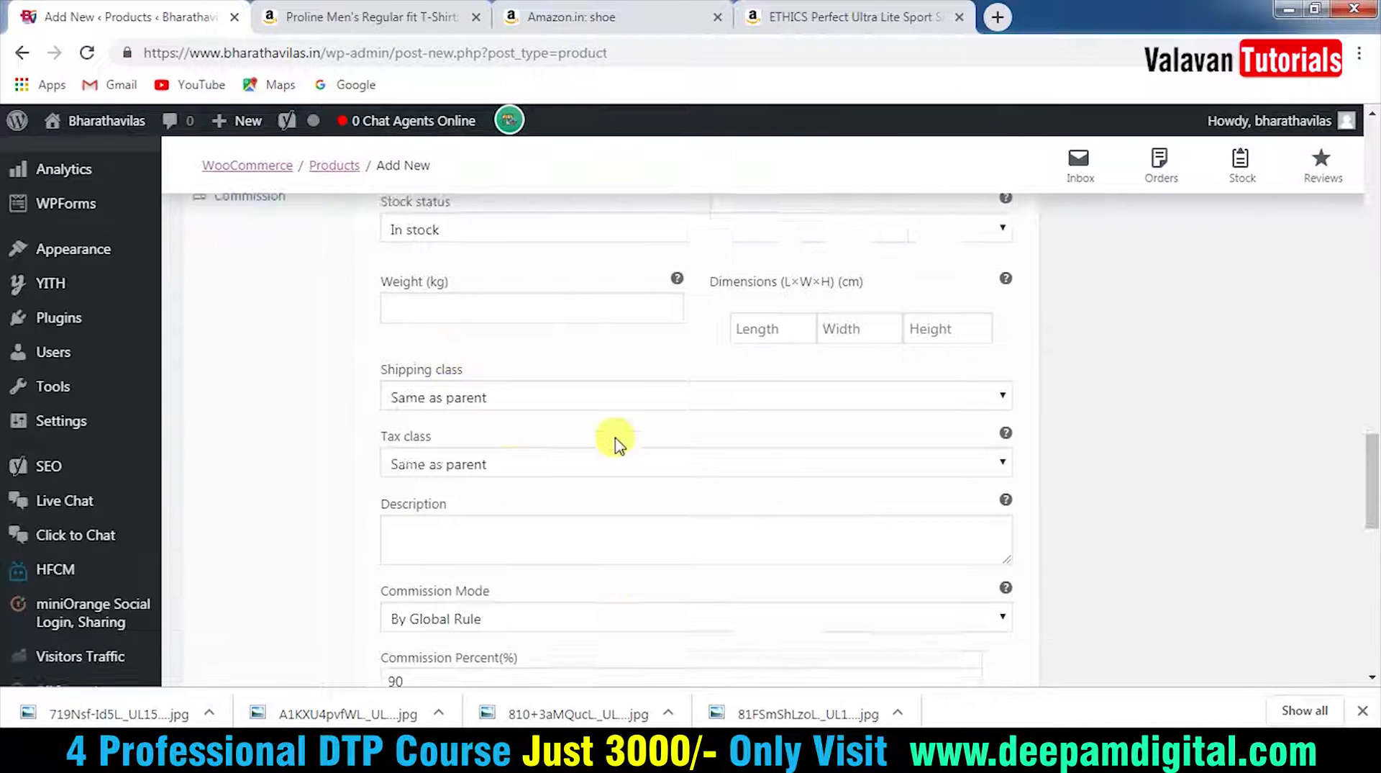
{"action": "scroll", "coordinate": [644, 477], "scroll_direction": "up", "scroll_amount": 12}
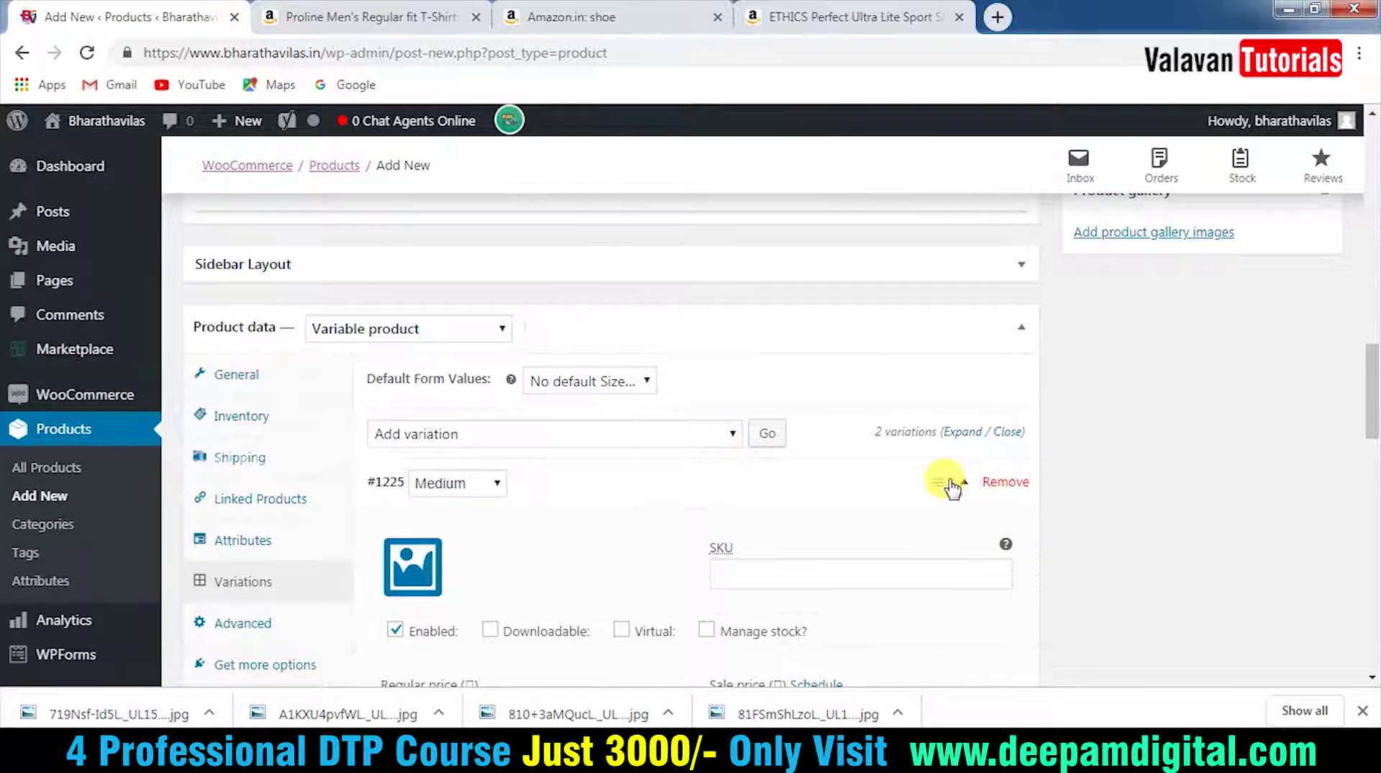
{"action": "left_click", "coordinate": [961, 484]}
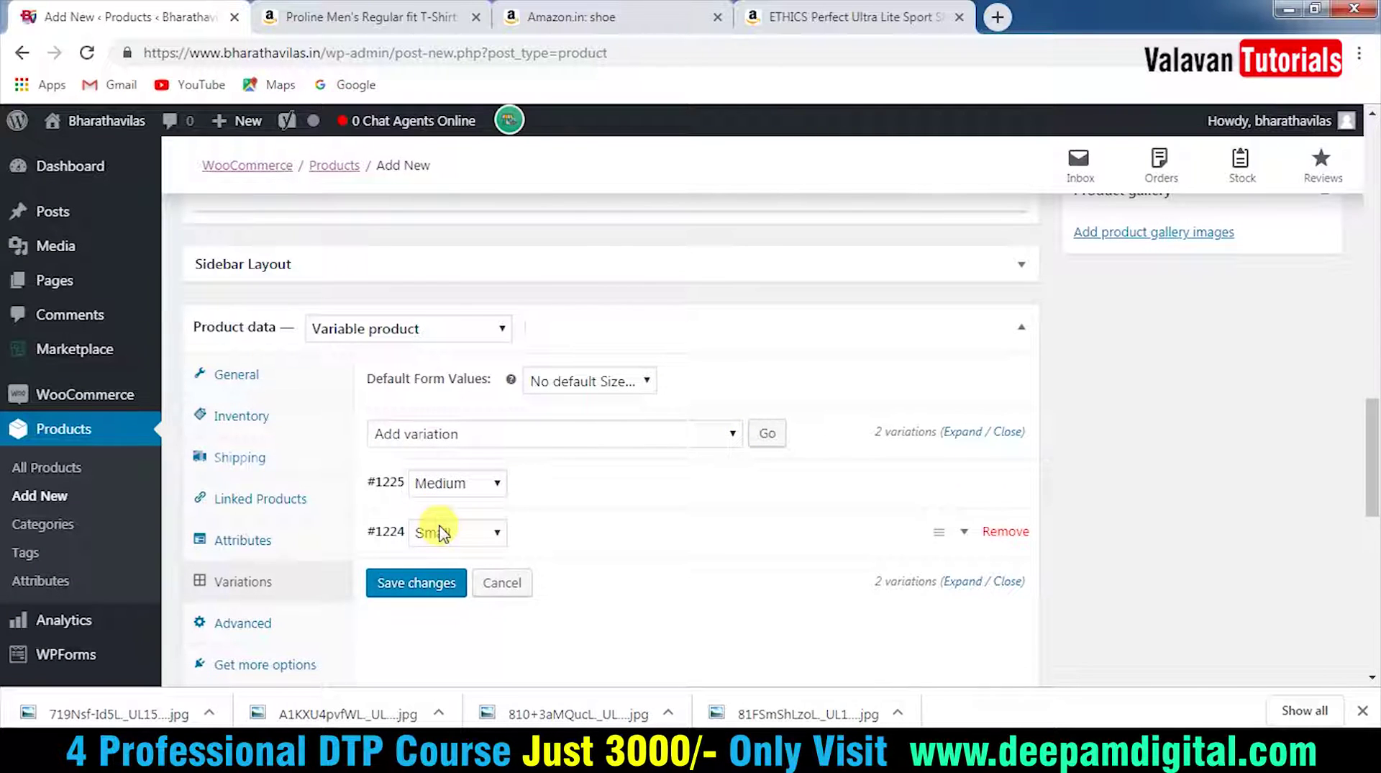
Add a third variation to the product and assign it the size Large.
{"action": "left_click", "coordinate": [768, 434]}
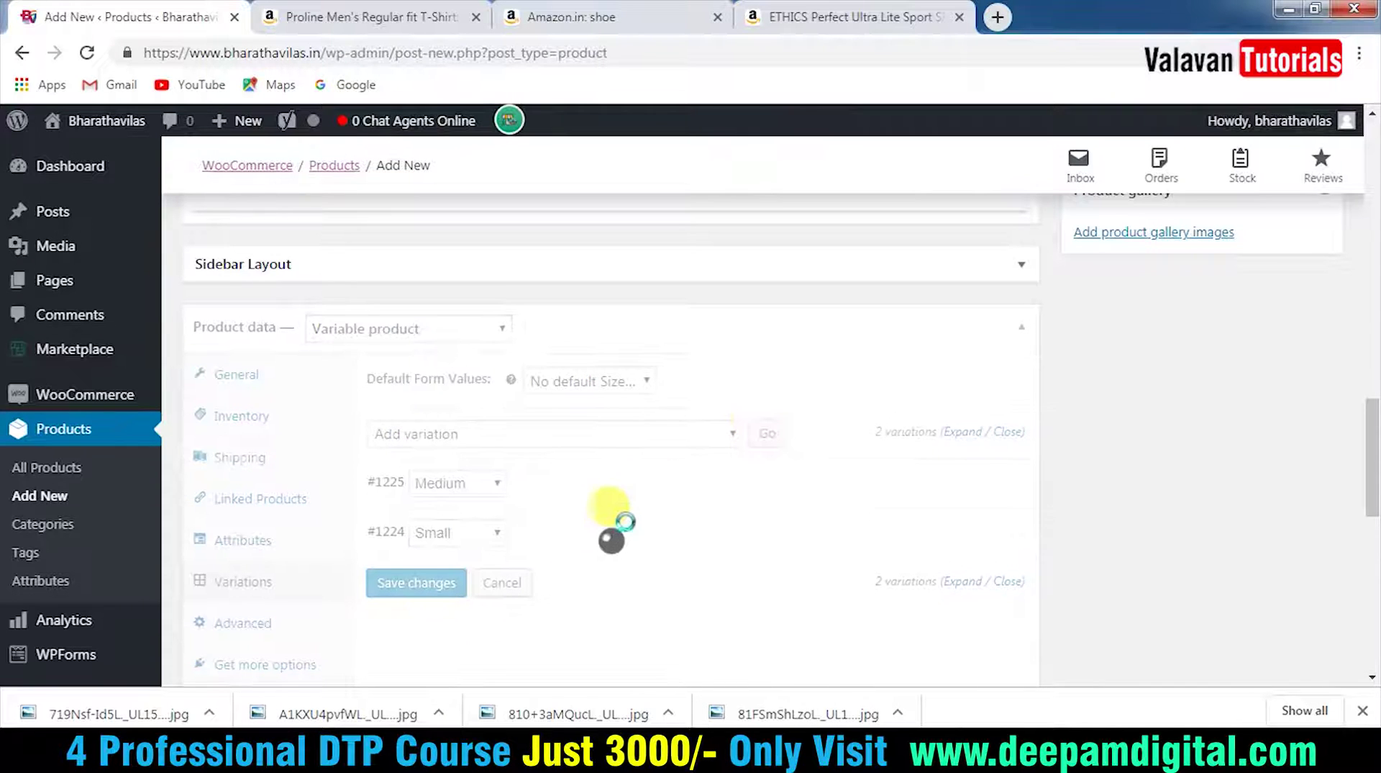
{"action": "left_click", "coordinate": [495, 482]}
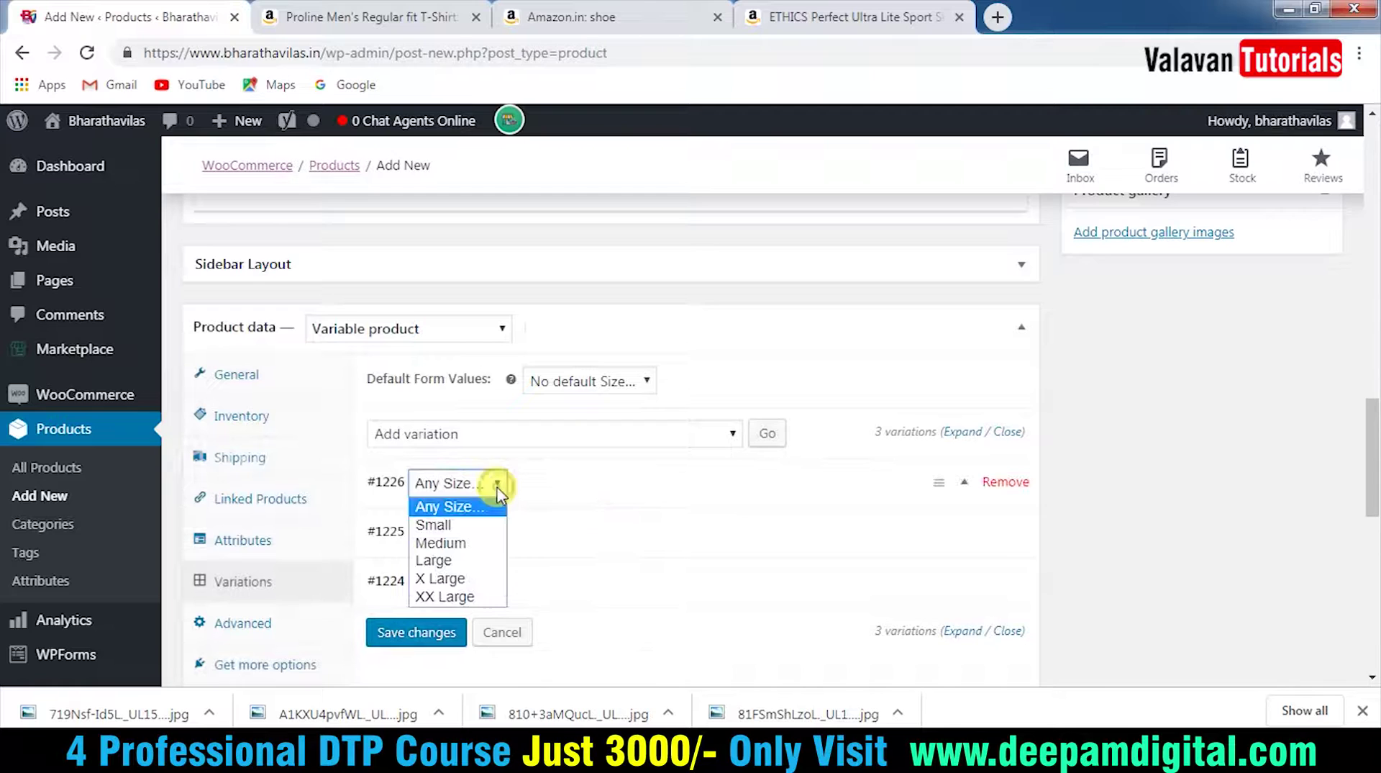
{"action": "left_click", "coordinate": [477, 561]}
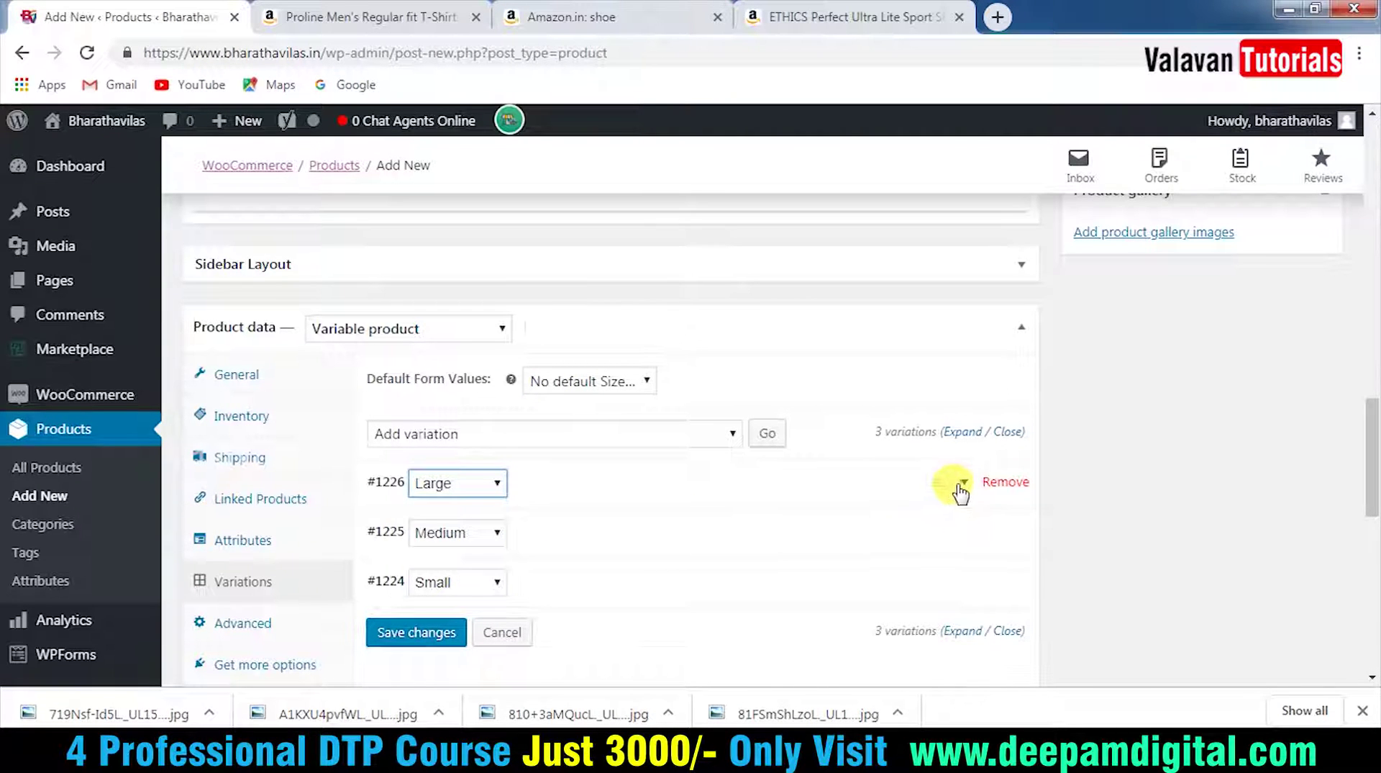
Set the Large variation's regular price to 550, taken from the Large size on the Amazon listing.
{"action": "left_click", "coordinate": [959, 486]}
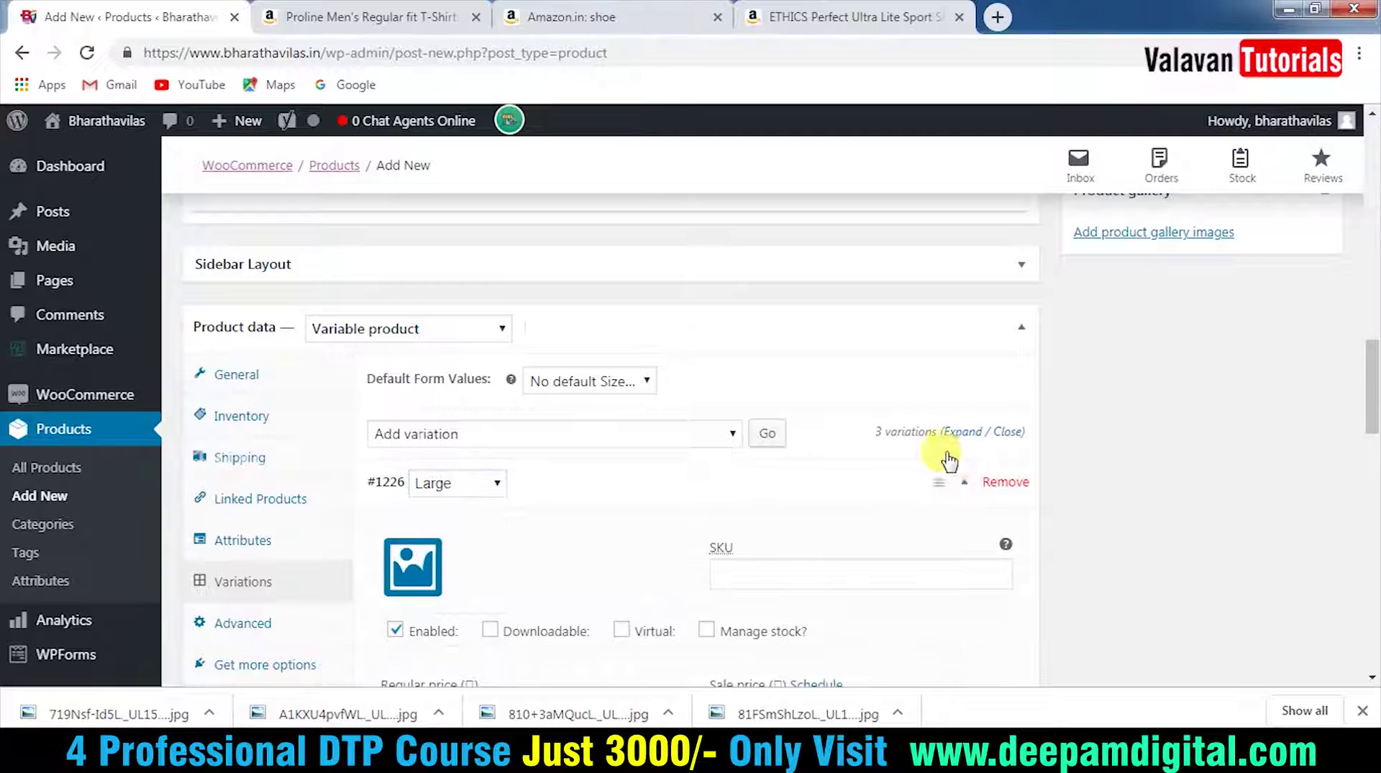
{"action": "left_click", "coordinate": [370, 17]}
{"action": "left_click", "coordinate": [767, 592]}
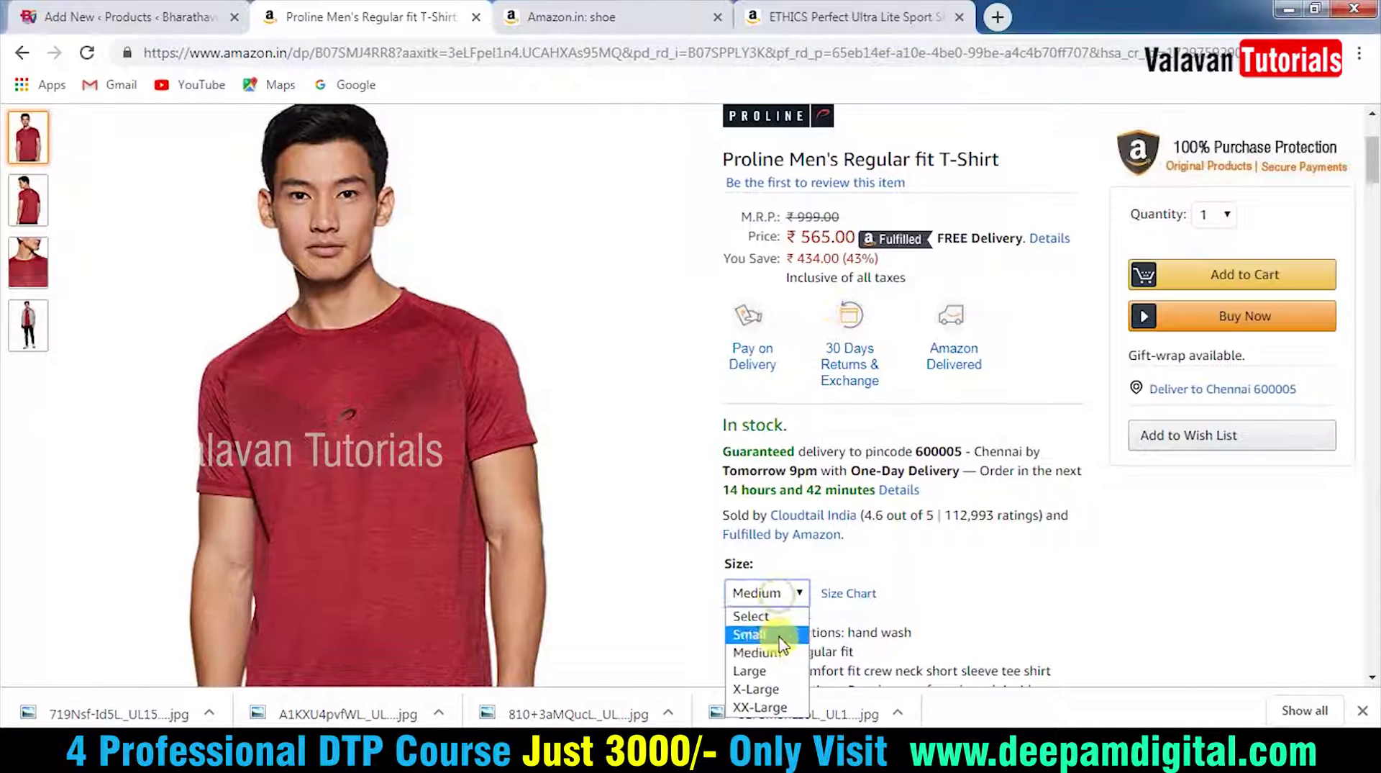
{"action": "left_click", "coordinate": [766, 668]}
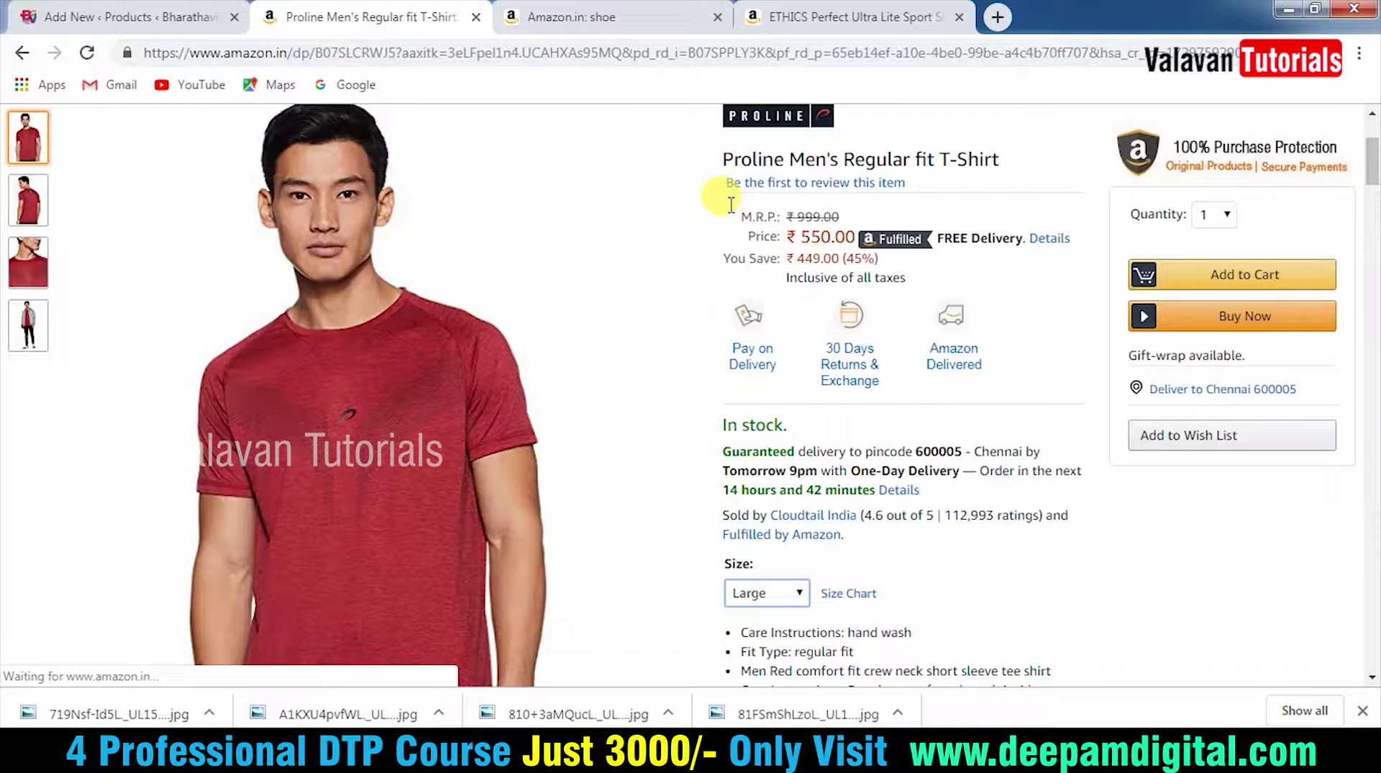
{"action": "left_click", "coordinate": [115, 17]}
{"action": "scroll", "coordinate": [503, 597], "scroll_direction": "down", "scroll_amount": 3}
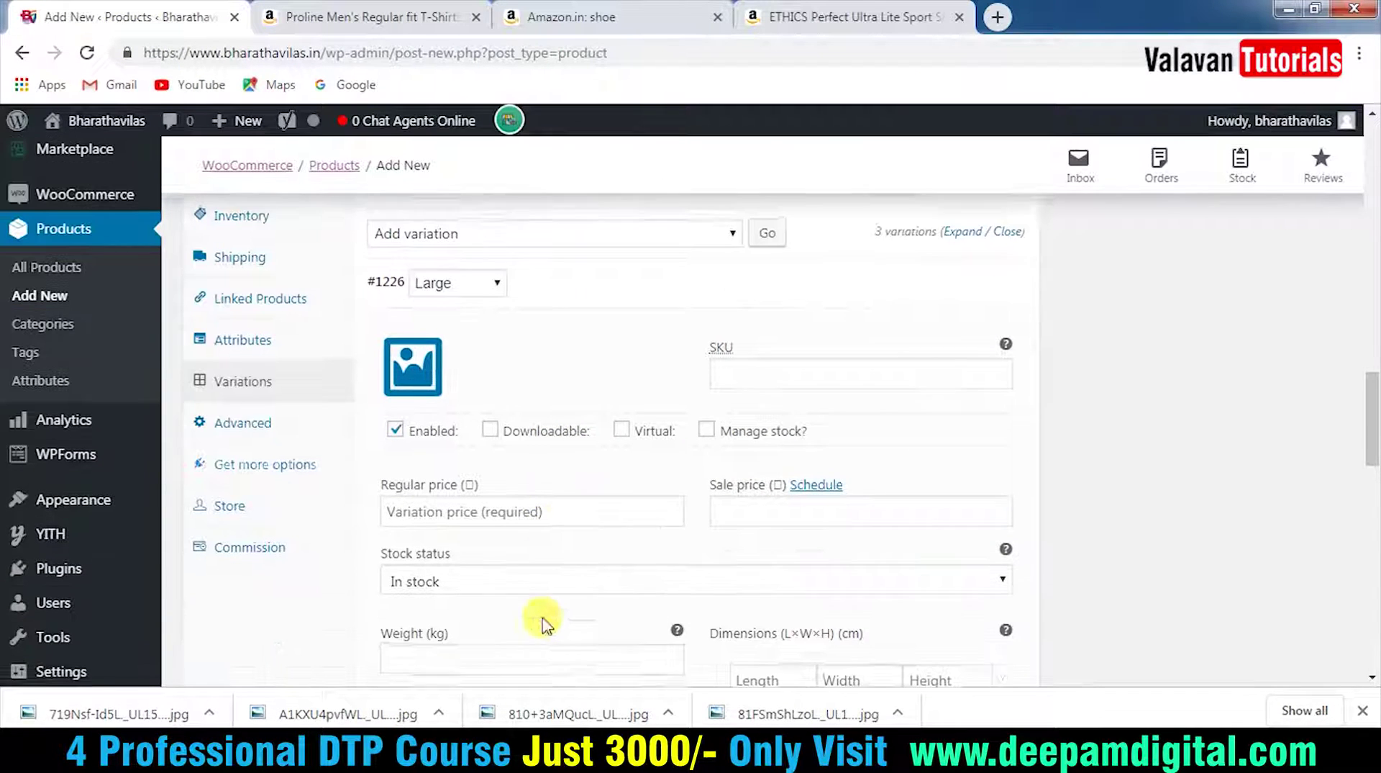
{"action": "left_click", "coordinate": [463, 519]}
{"action": "type", "text": "550"}
{"action": "scroll", "coordinate": [873, 531], "scroll_direction": "up", "scroll_amount": 4}
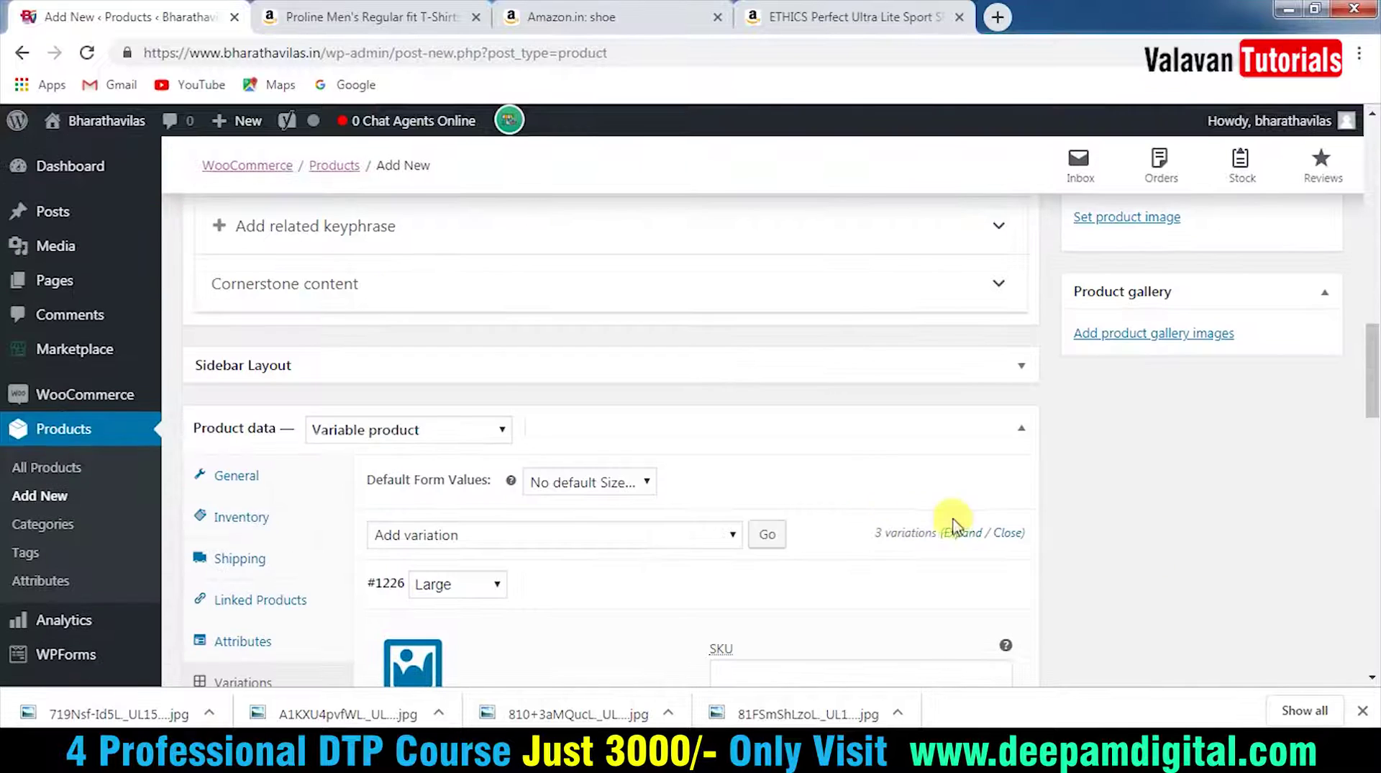
{"action": "scroll", "coordinate": [626, 540], "scroll_direction": "down", "scroll_amount": 3}
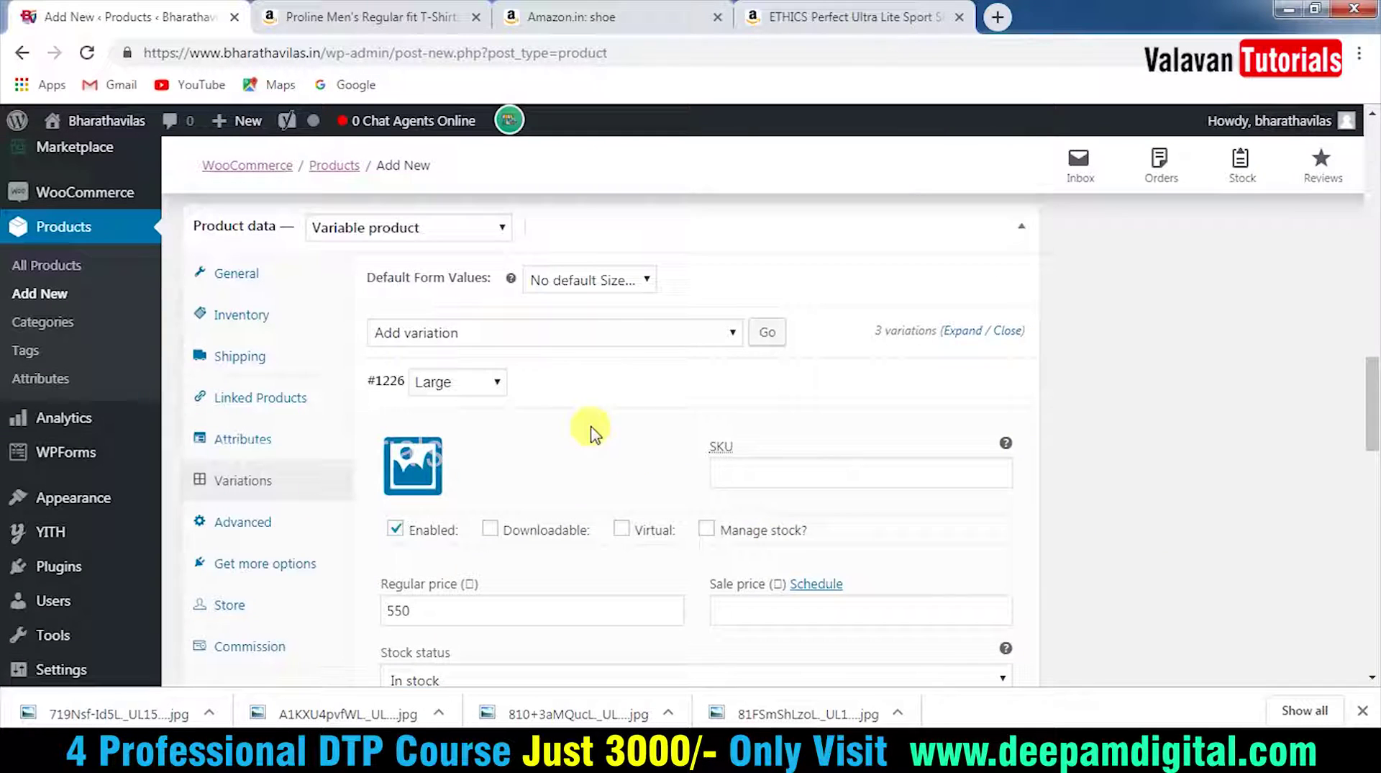
Add a fourth variation to the product and assign it the size X Large.
{"action": "left_click", "coordinate": [729, 333]}
{"action": "left_click", "coordinate": [729, 335]}
{"action": "left_click", "coordinate": [768, 334]}
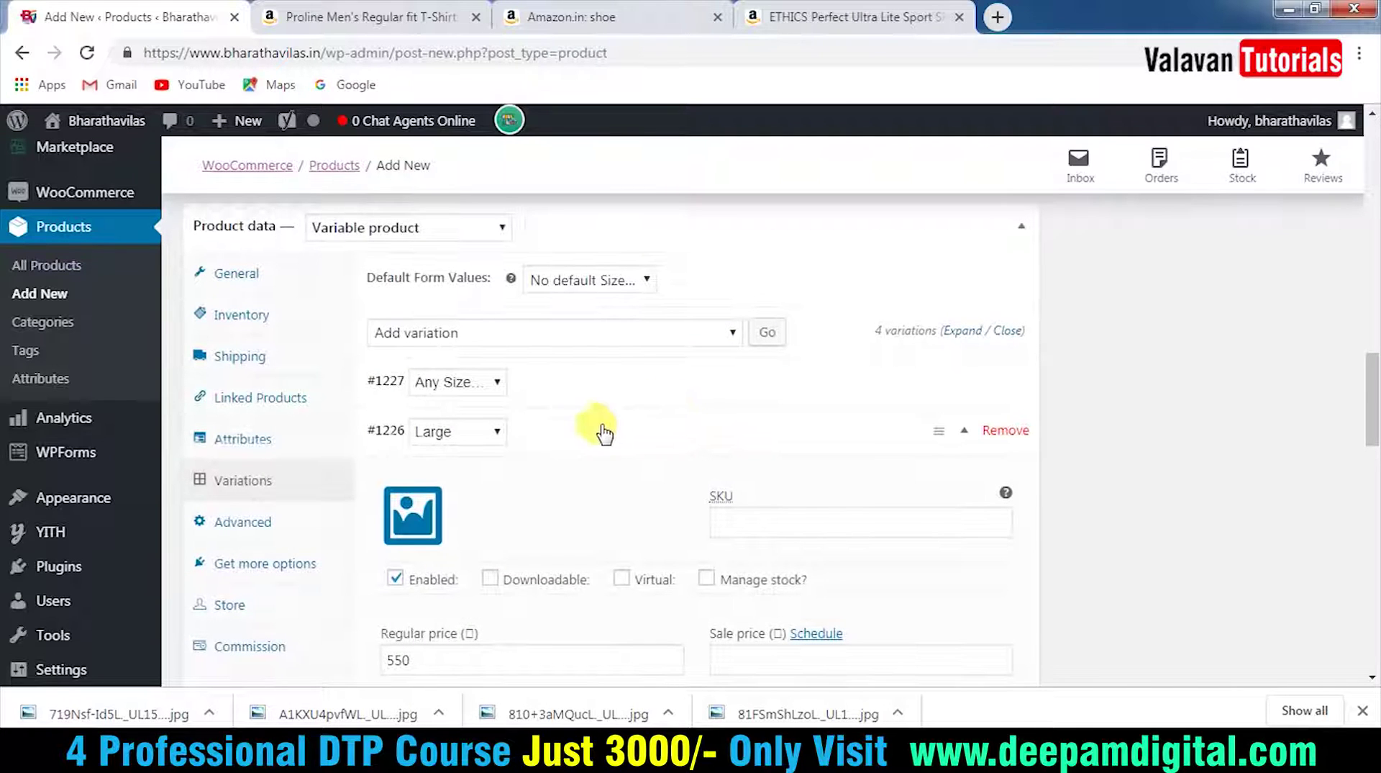
{"action": "left_click", "coordinate": [495, 385]}
{"action": "left_click", "coordinate": [484, 478]}
Check the X-Large and XX-Large prices on the Amazon listing and set the X Large variation's regular price to 550.
{"action": "left_click", "coordinate": [370, 16]}
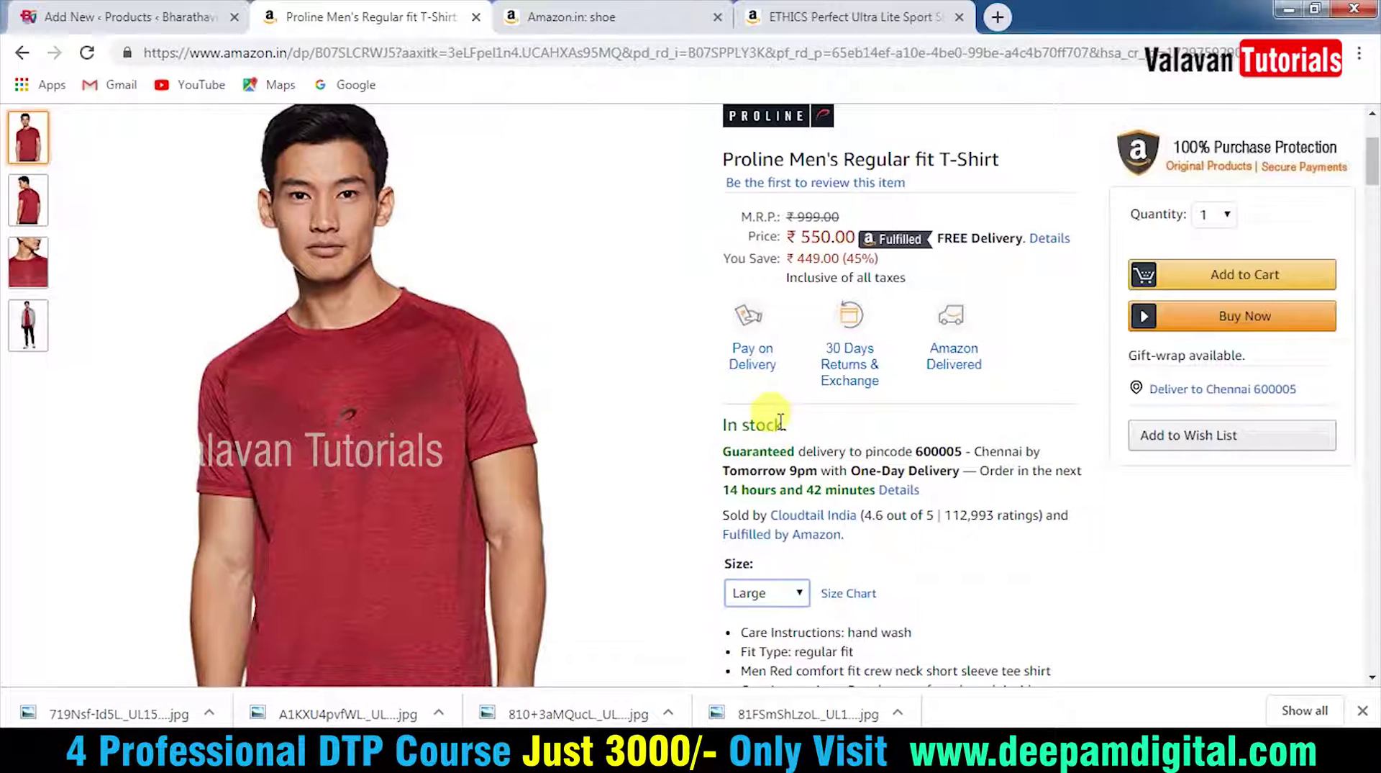
{"action": "left_click", "coordinate": [798, 593]}
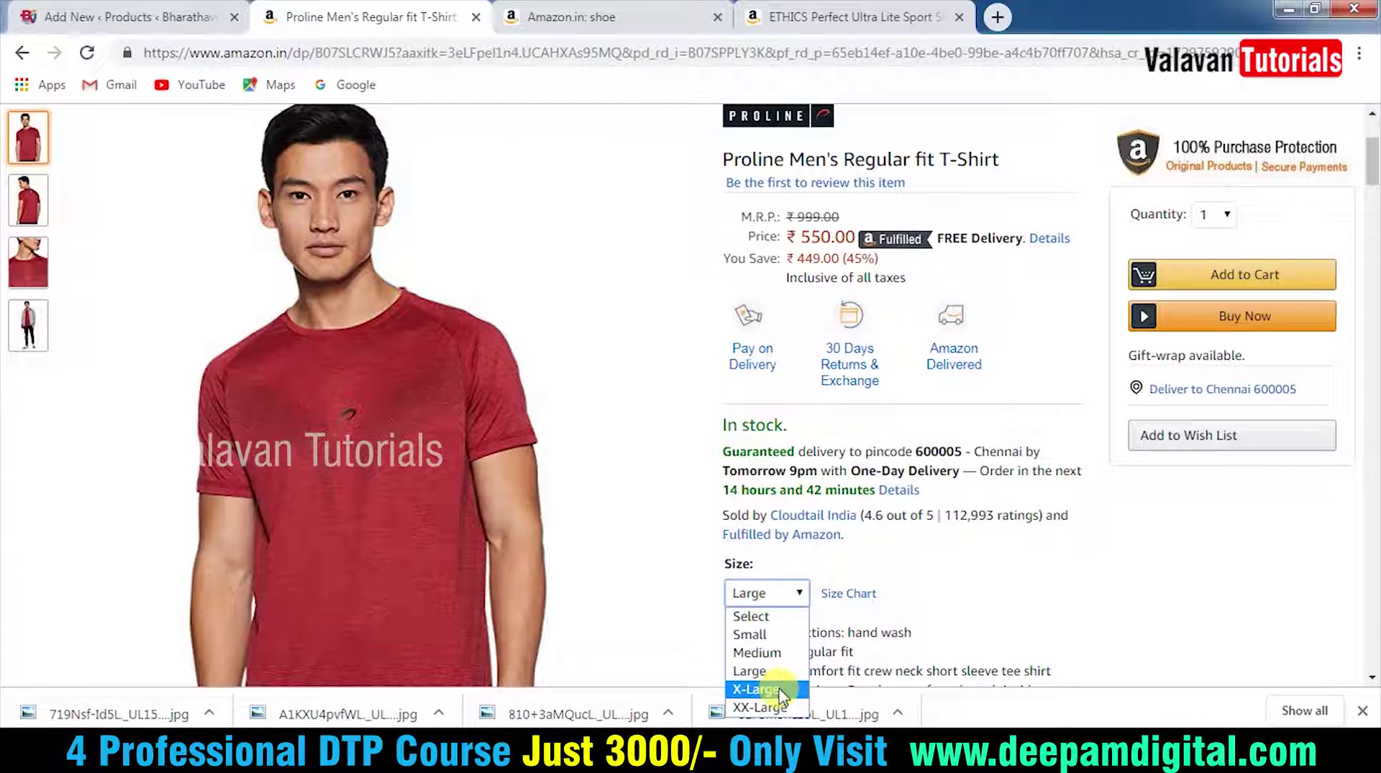
{"action": "left_click", "coordinate": [766, 688]}
{"action": "left_click", "coordinate": [792, 593]}
{"action": "left_click", "coordinate": [764, 703]}
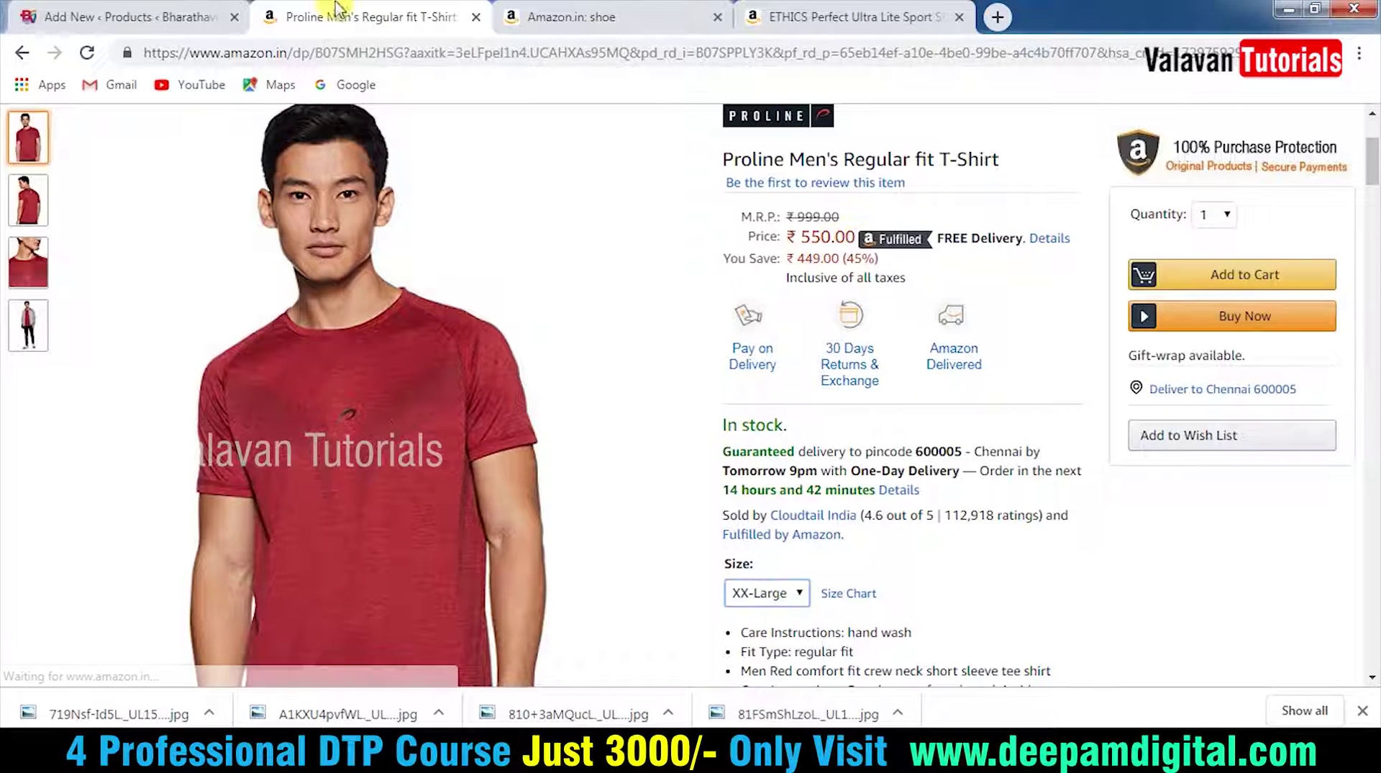
{"action": "left_click", "coordinate": [168, 14]}
{"action": "scroll", "coordinate": [657, 499], "scroll_direction": "down", "scroll_amount": 1}
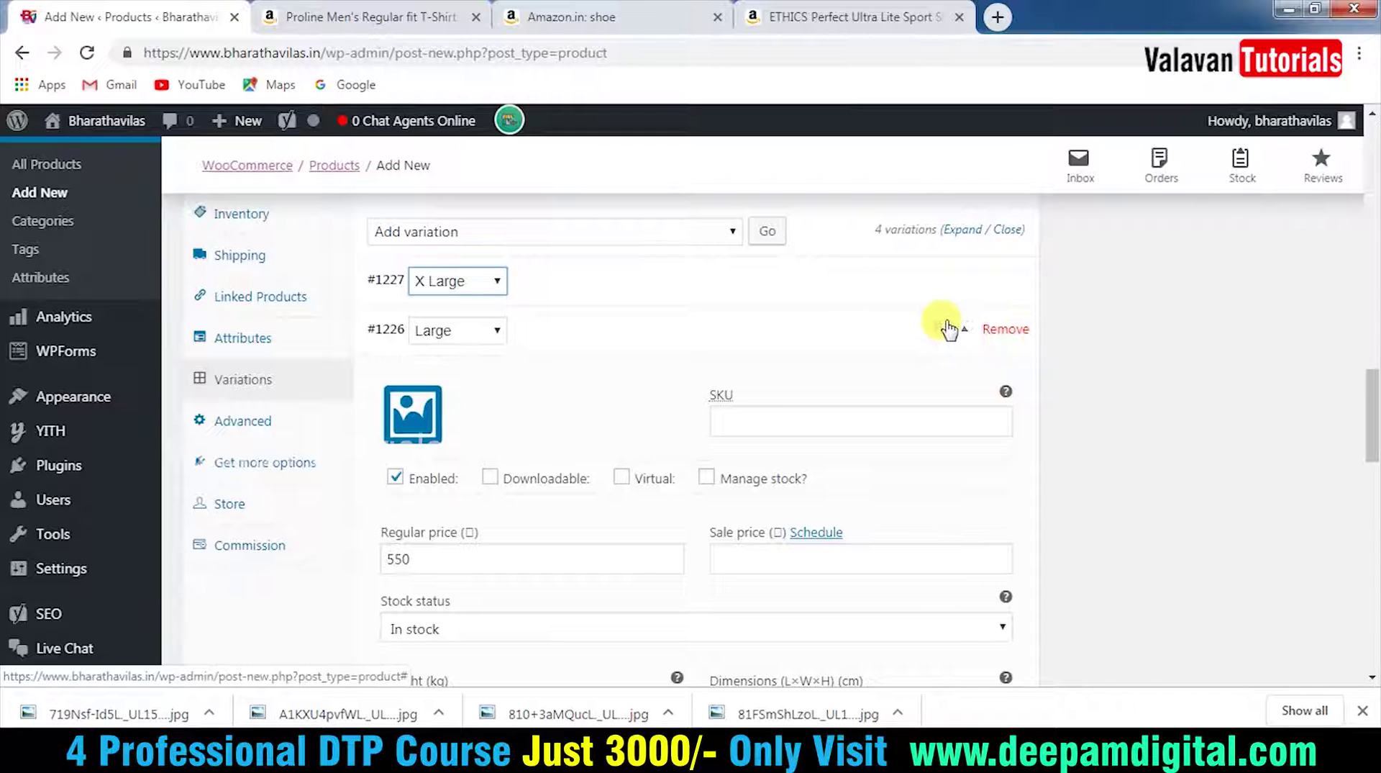
{"action": "left_click", "coordinate": [697, 338]}
{"action": "left_click", "coordinate": [538, 282]}
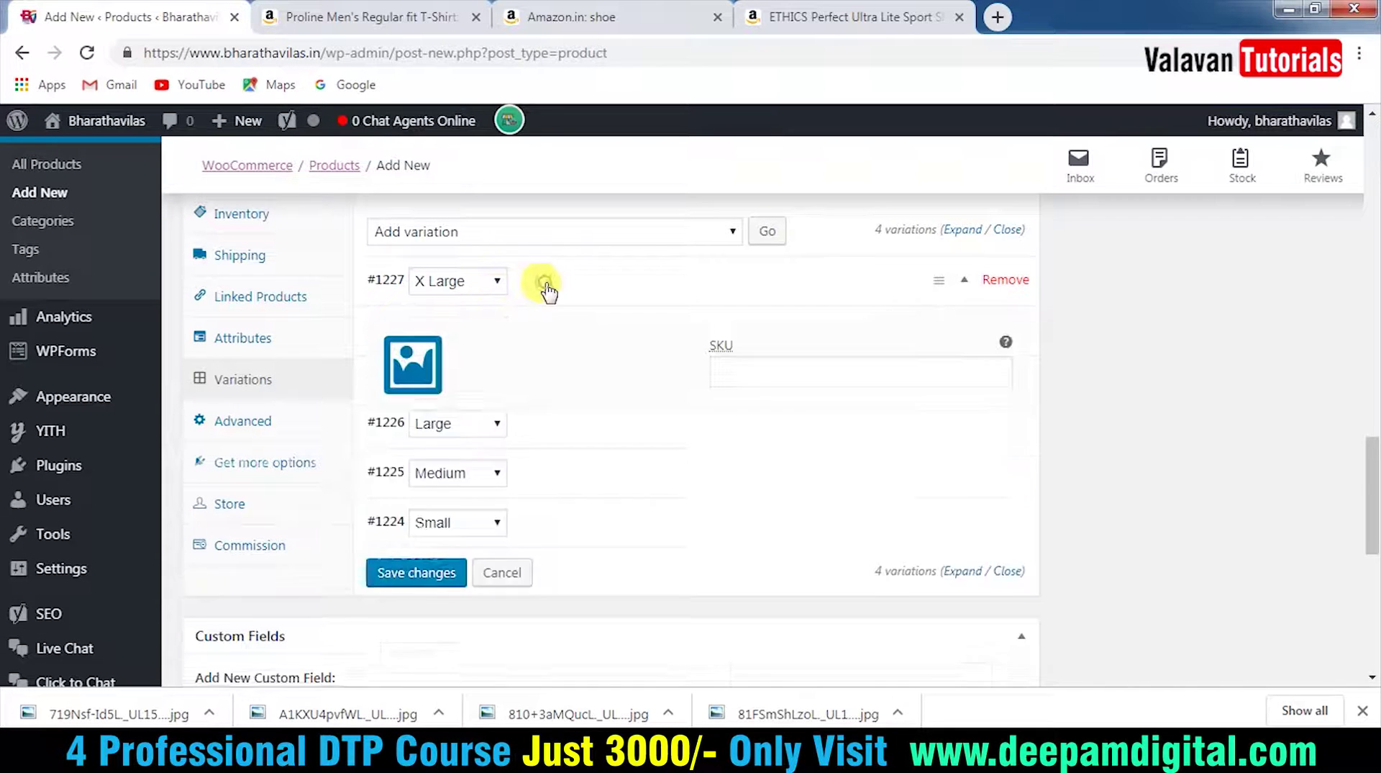
{"action": "left_click", "coordinate": [462, 515]}
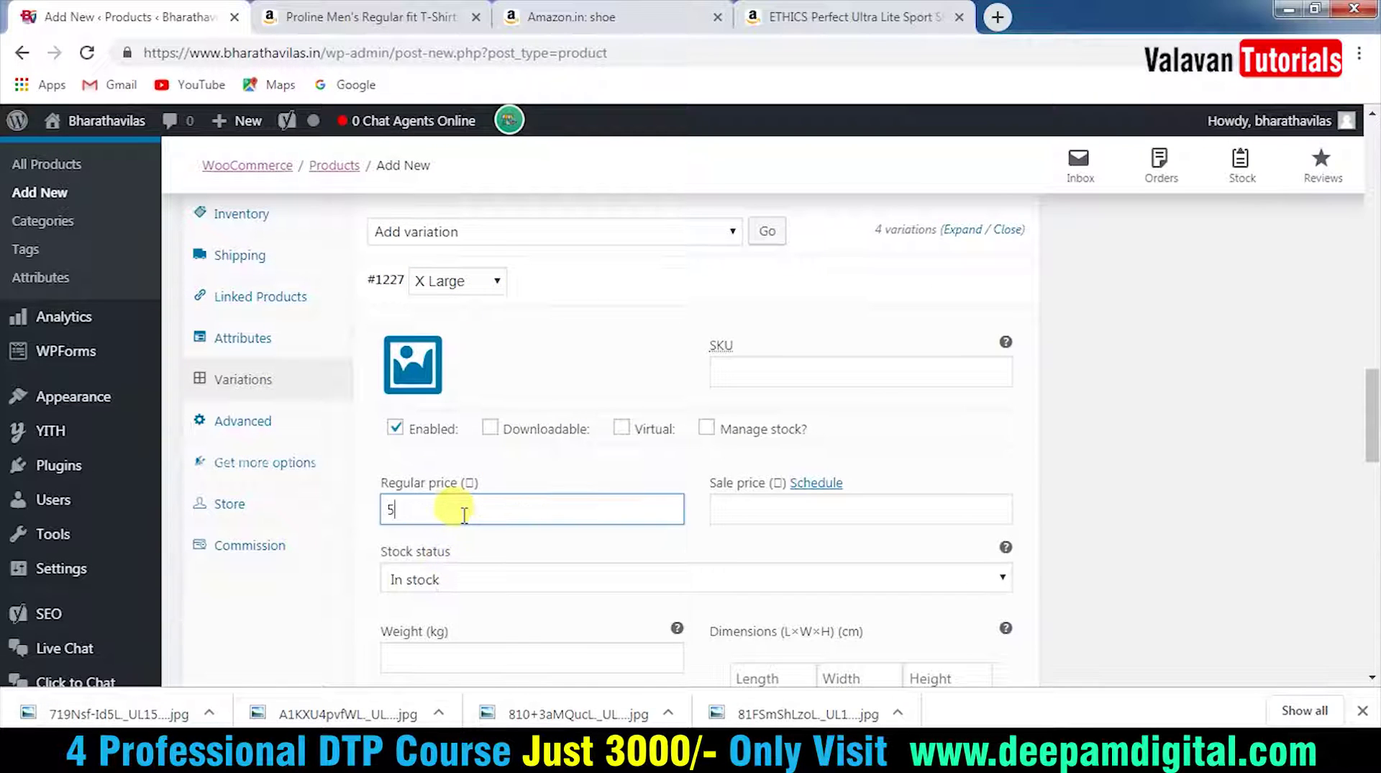
{"action": "mouse_move", "coordinate": [493, 278]}
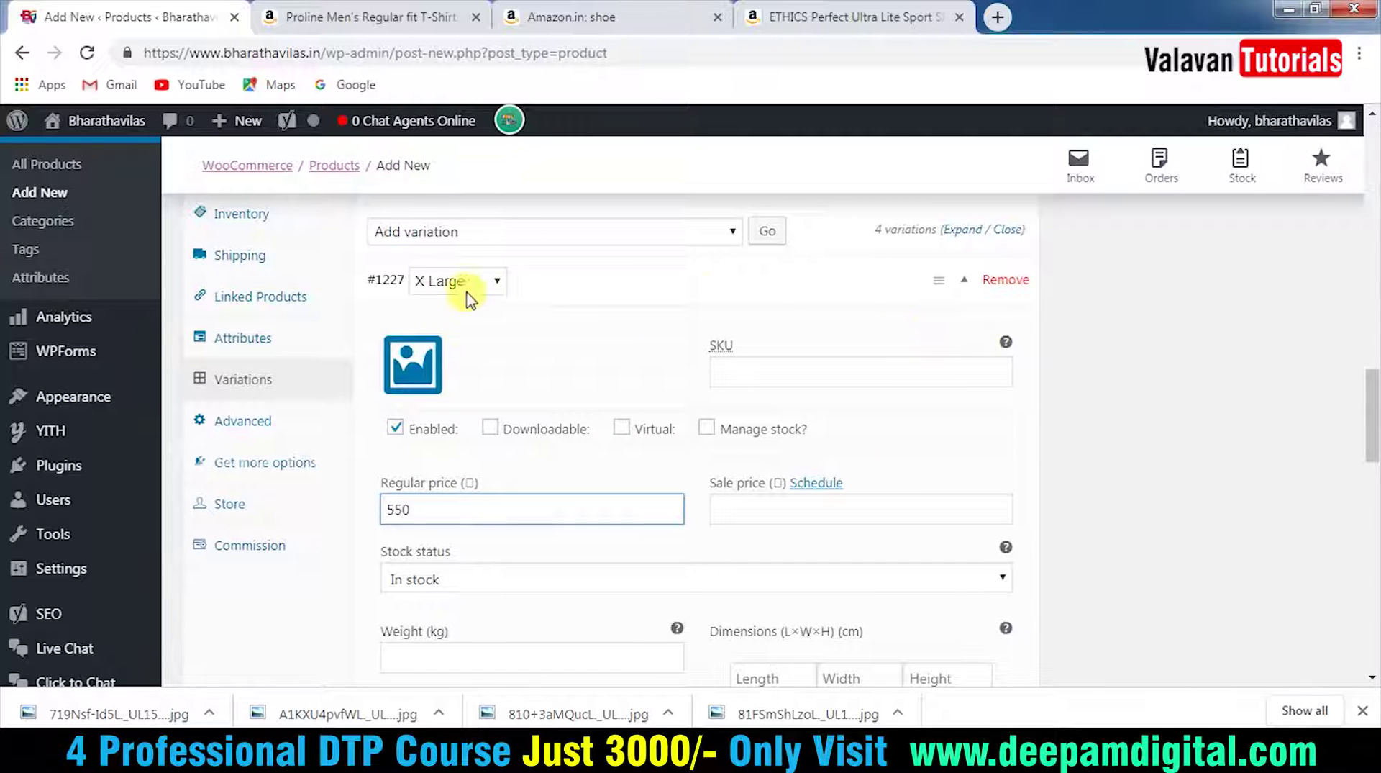
{"action": "left_click", "coordinate": [965, 286]}
Add a fifth variation to the product and assign it the size XX Large.
{"action": "left_click", "coordinate": [765, 231]}
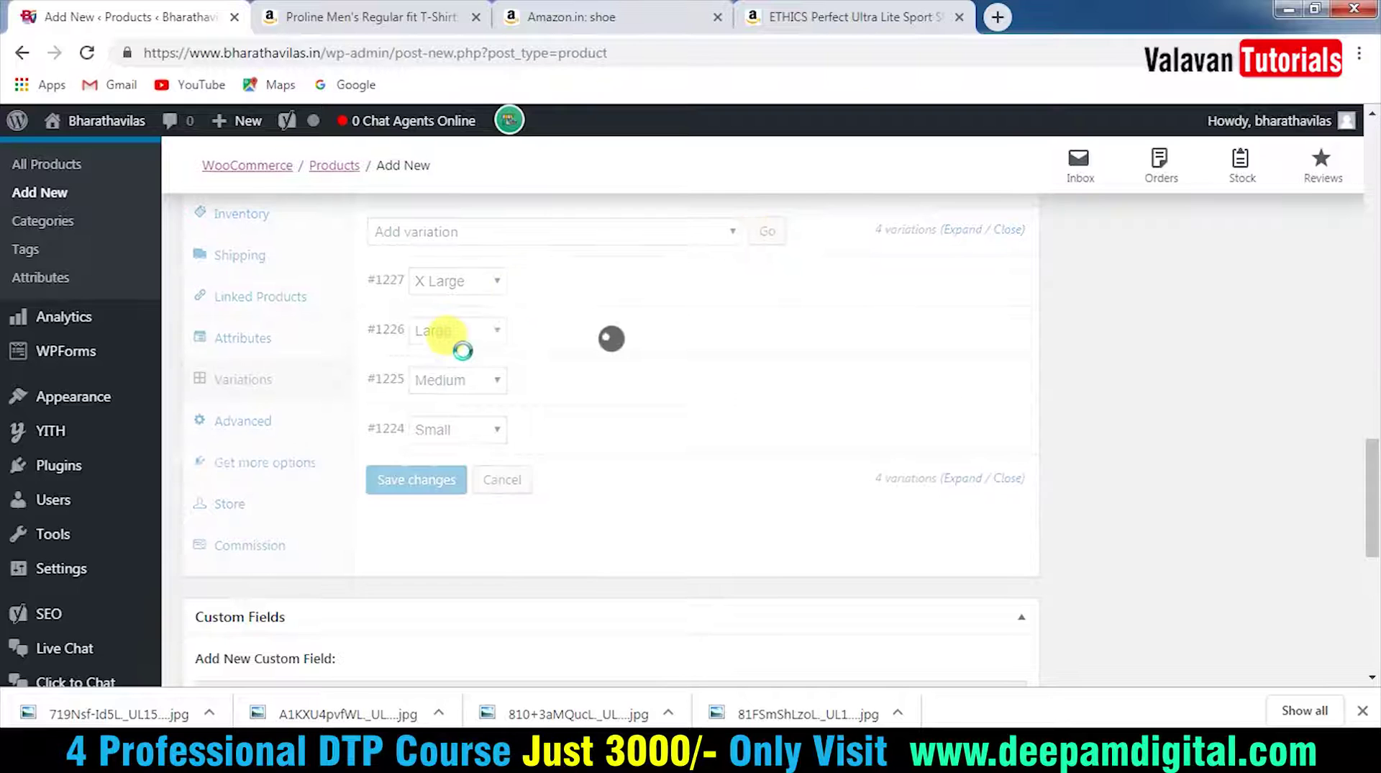
{"action": "left_click", "coordinate": [476, 281]}
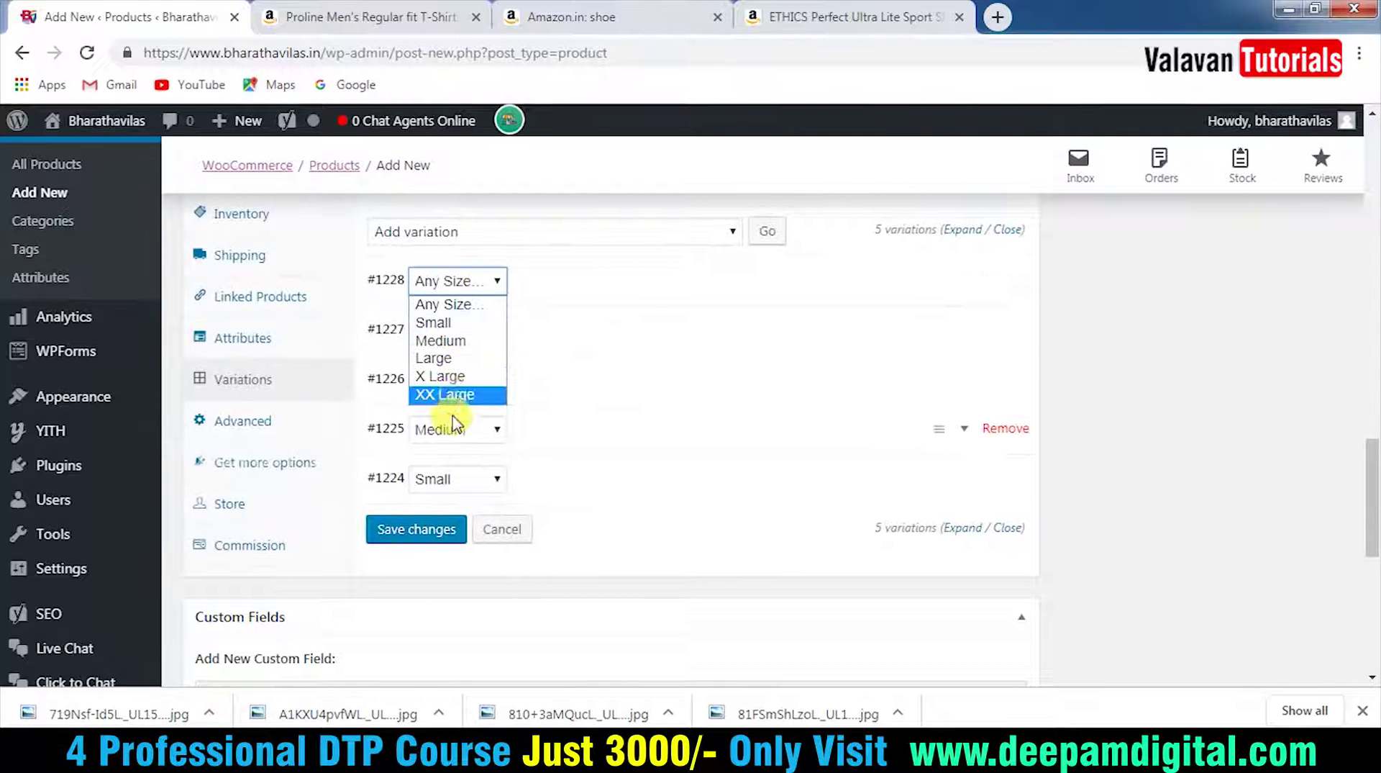
{"action": "left_click", "coordinate": [468, 395]}
Expand the XX Large variation's details and enter its regular price from the Amazon listing.
{"action": "left_click", "coordinate": [671, 277]}
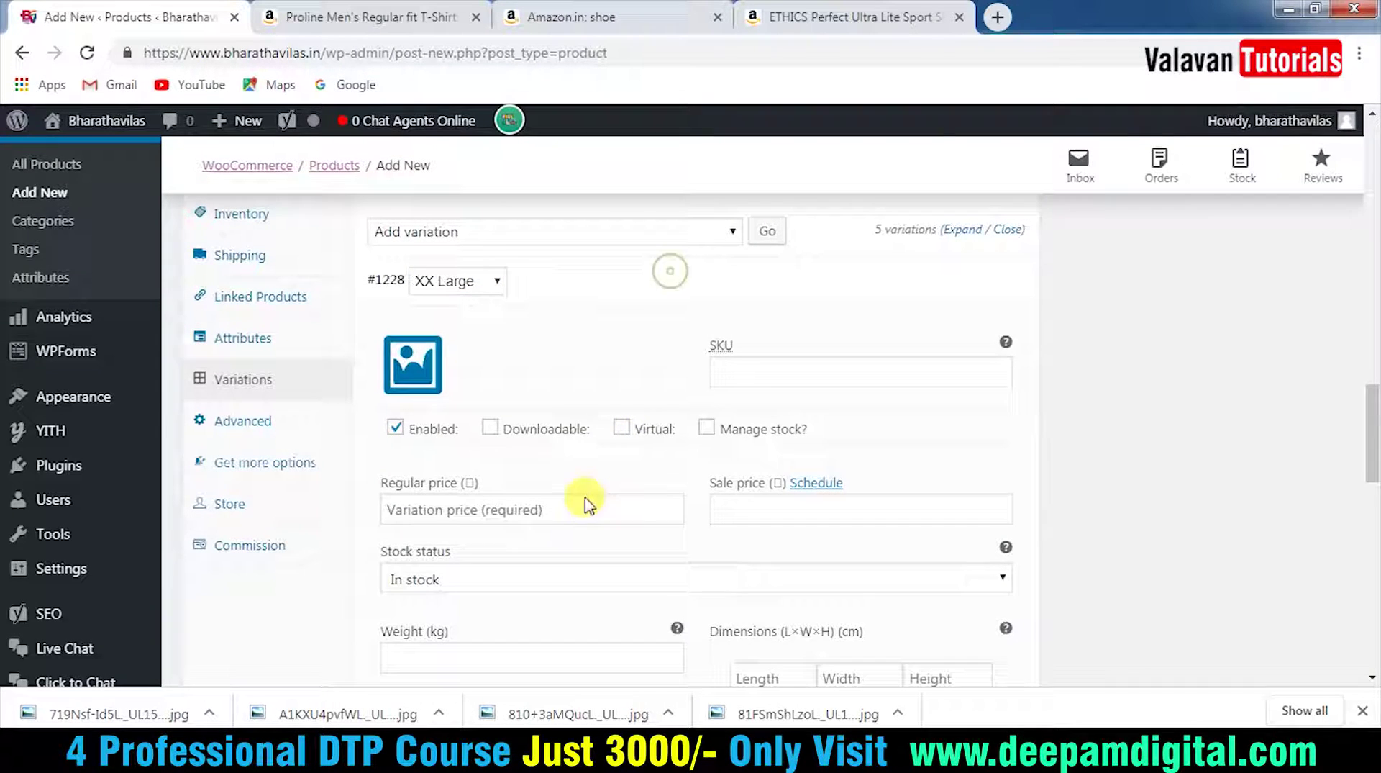
{"action": "left_click", "coordinate": [479, 508]}
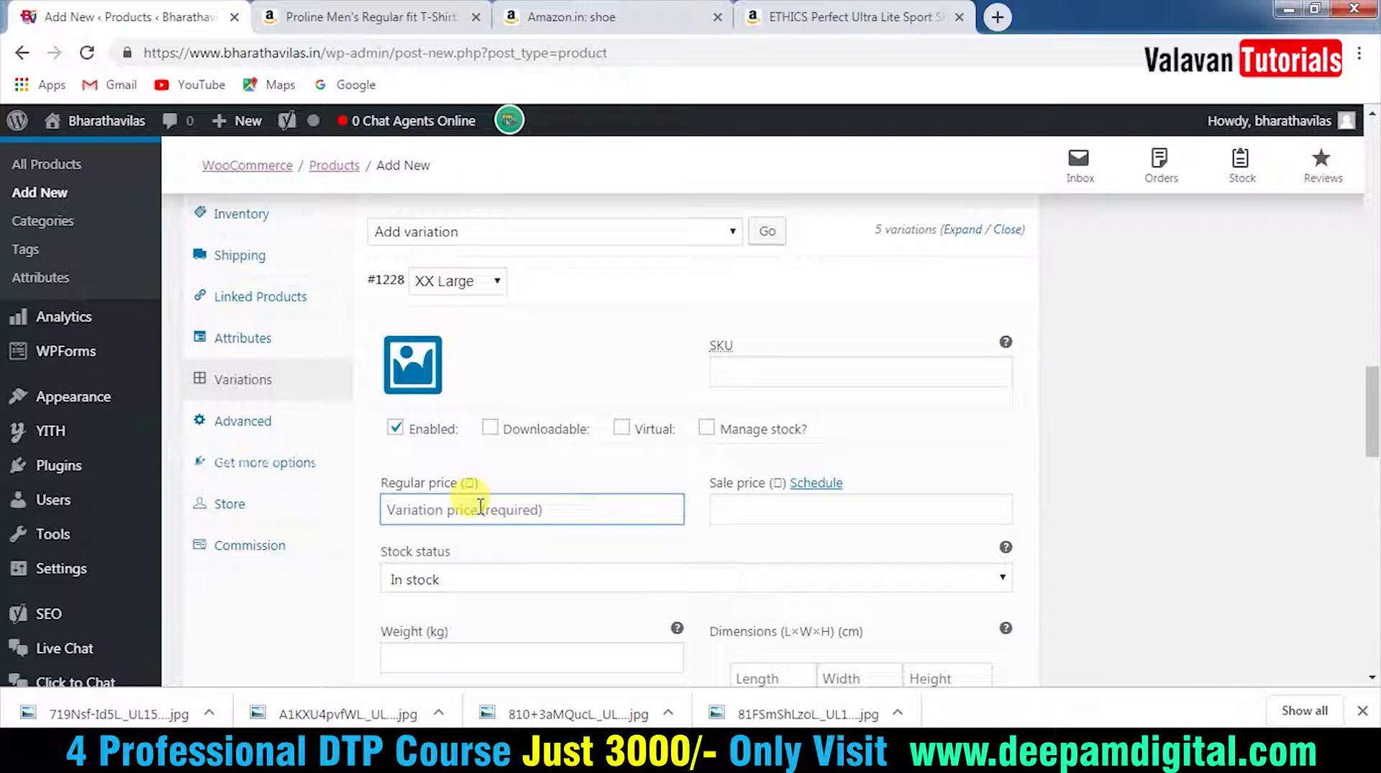
{"action": "scroll", "coordinate": [672, 508], "scroll_direction": "down", "scroll_amount": 12}
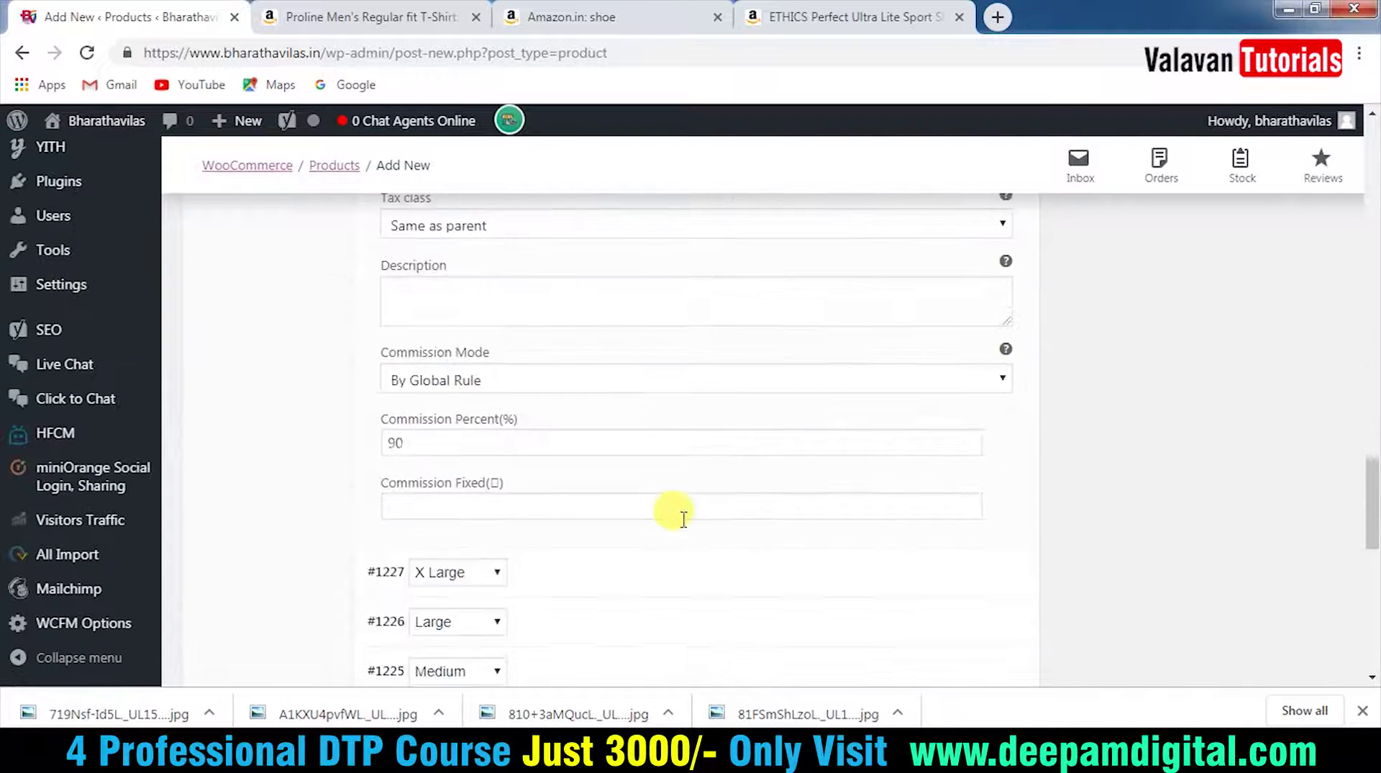
{"action": "scroll", "coordinate": [668, 518], "scroll_direction": "up", "scroll_amount": 4}
{"action": "scroll", "coordinate": [1089, 484], "scroll_direction": "up", "scroll_amount": 15}
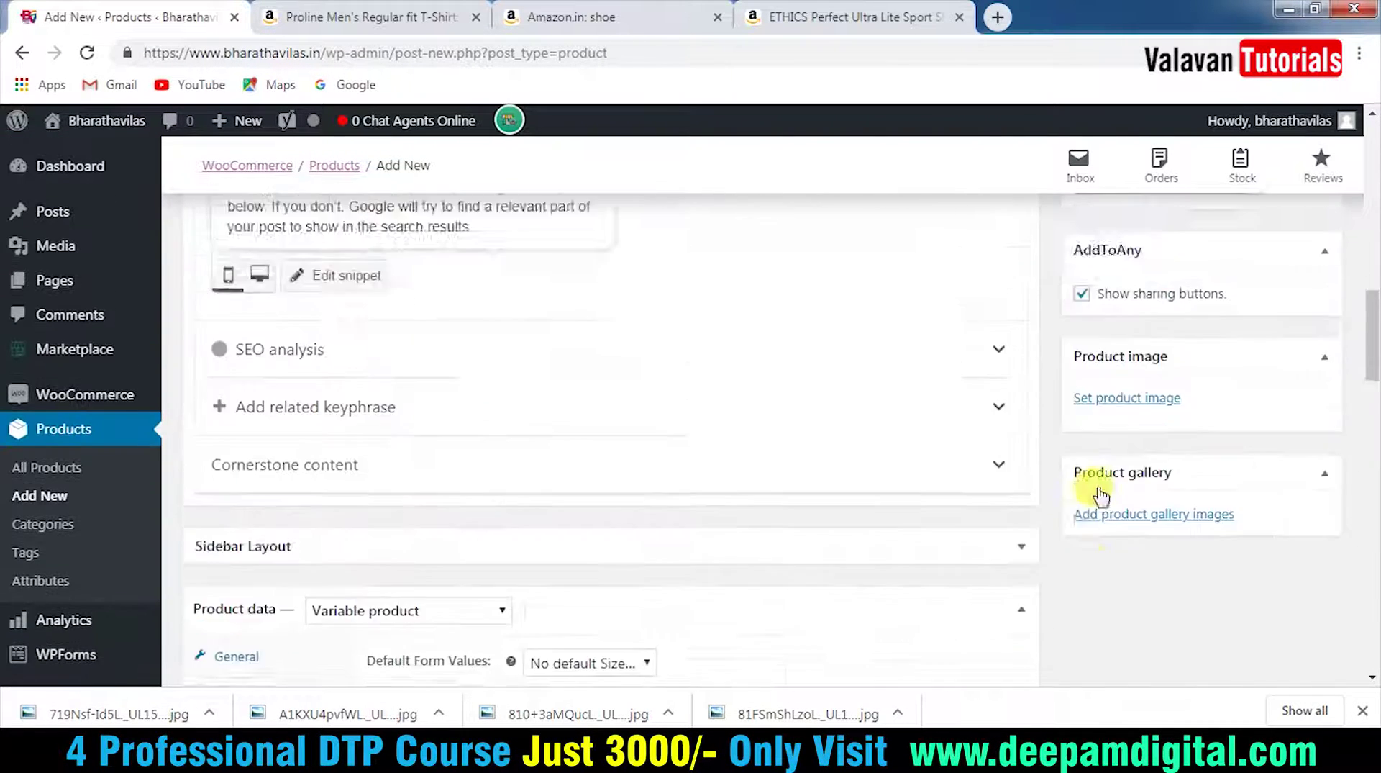
Upload 81FSmShLzoL_UL1500_.jpg from the downloaded files and set it as the product image.
{"action": "scroll", "coordinate": [1179, 608], "scroll_direction": "down", "scroll_amount": 2}
{"action": "left_click", "coordinate": [1137, 421]}
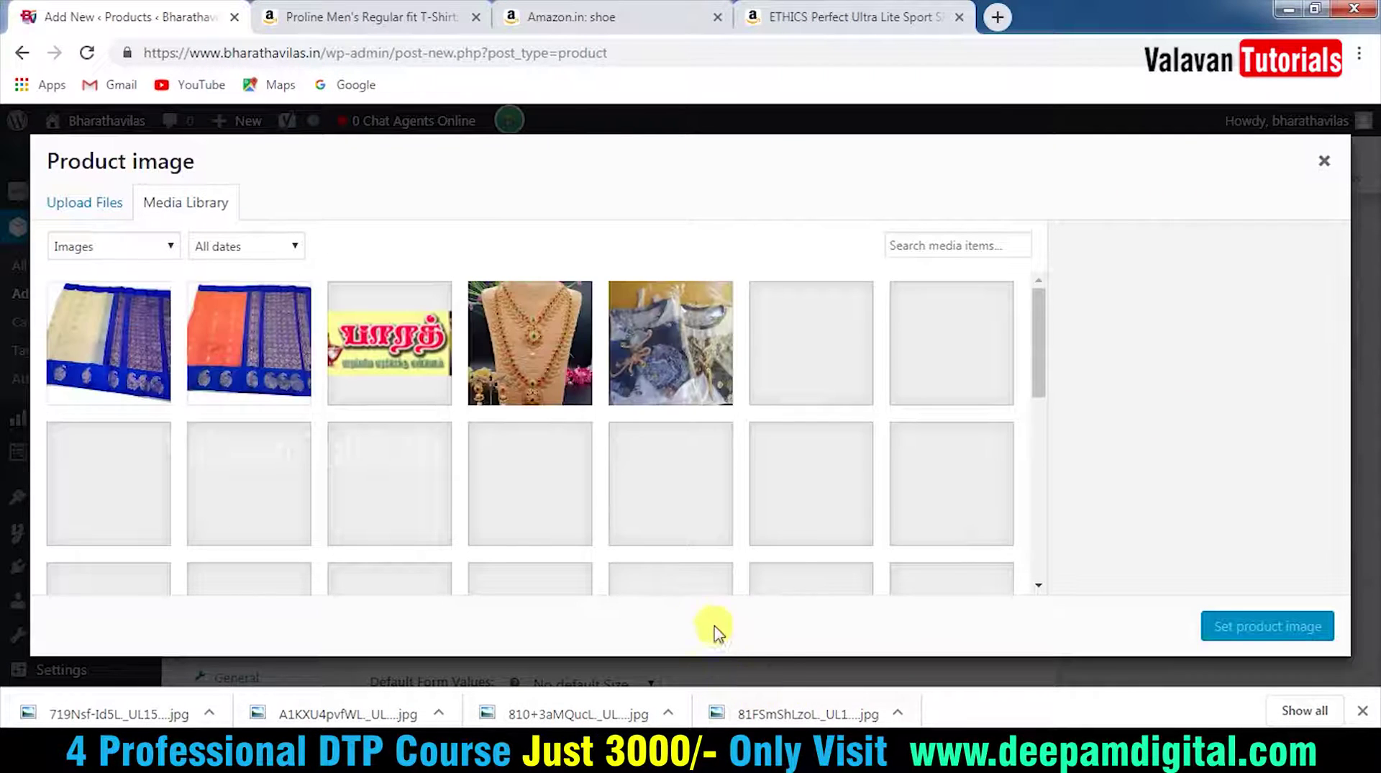
{"action": "left_click_drag", "start_coordinate": [794, 717], "coordinate": [243, 330]}
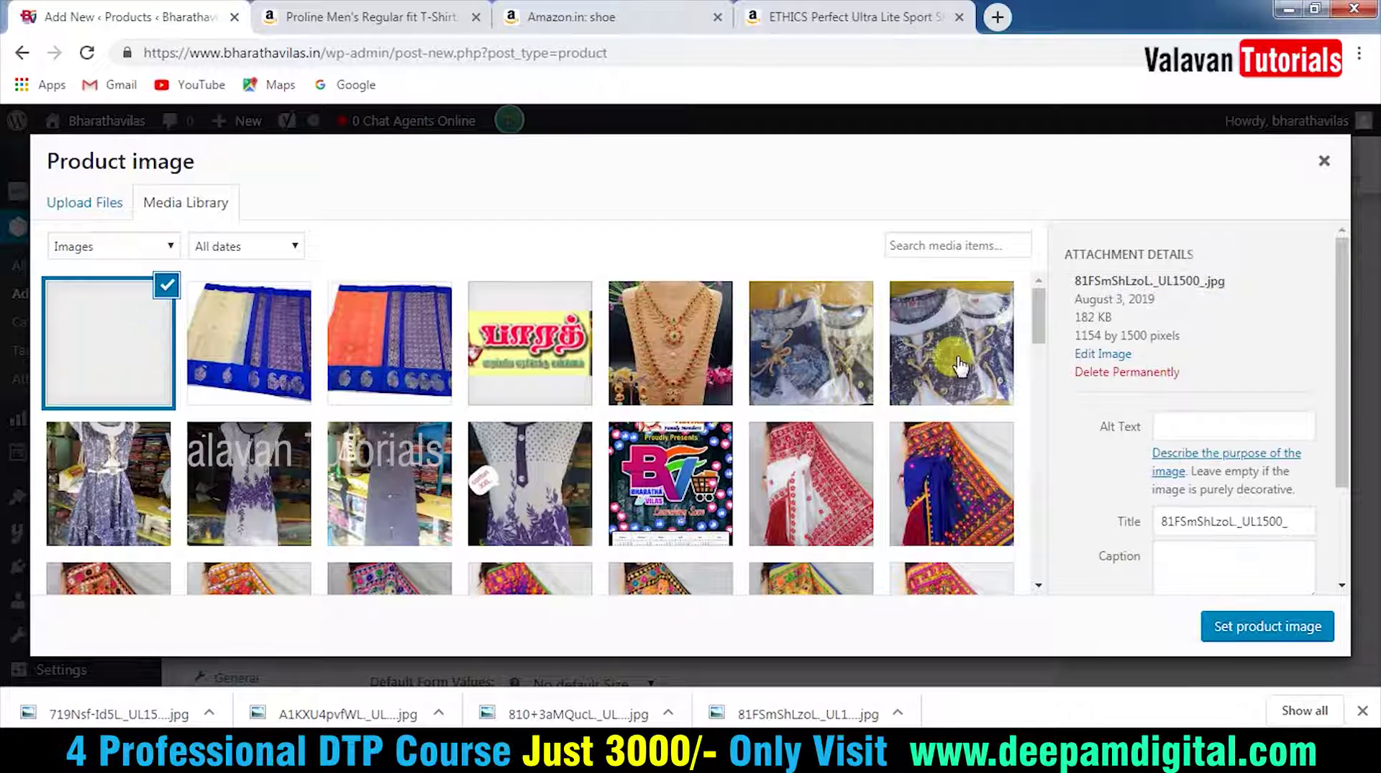
{"action": "left_click_drag", "start_coordinate": [1077, 412], "coordinate": [1212, 416]}
{"action": "left_click", "coordinate": [1271, 482]}
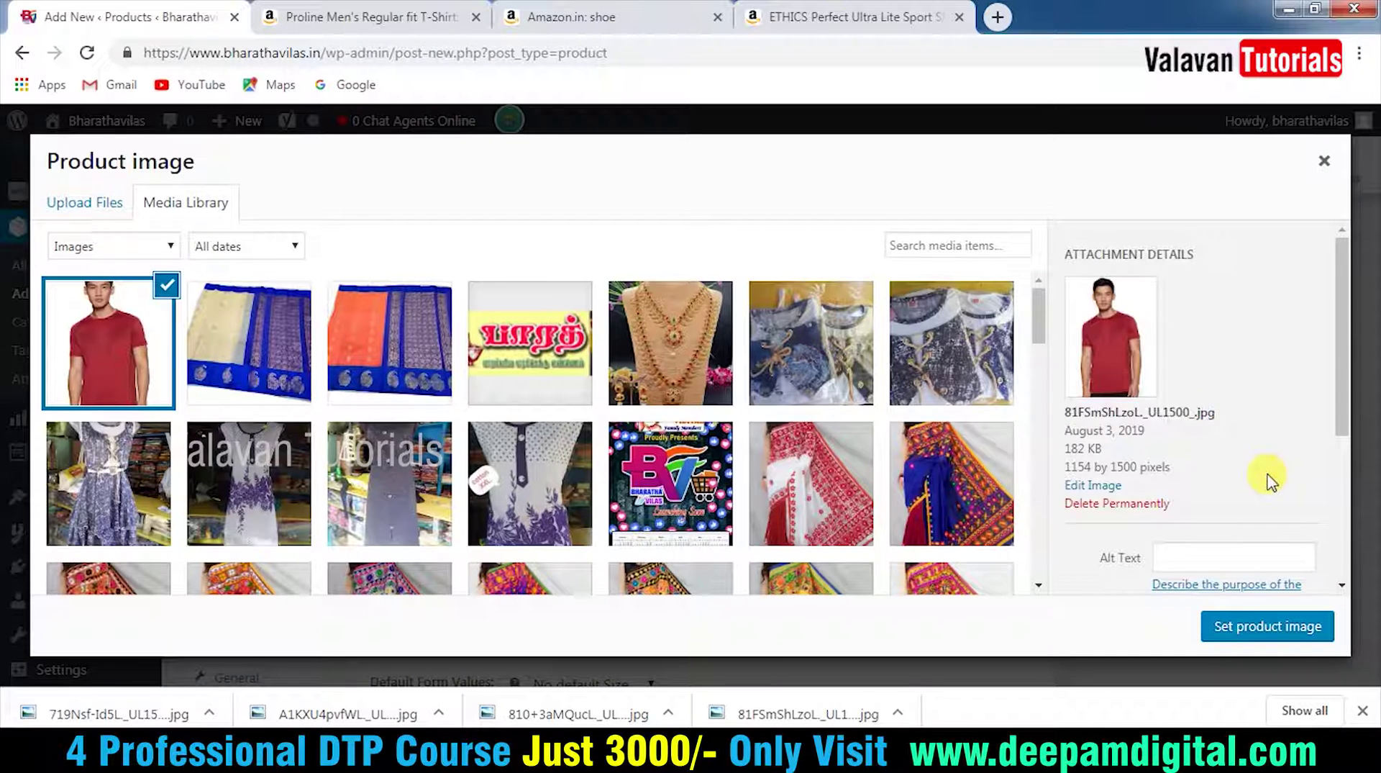
{"action": "scroll", "coordinate": [1250, 464], "scroll_direction": "down", "scroll_amount": 2}
{"action": "left_click", "coordinate": [1268, 626]}
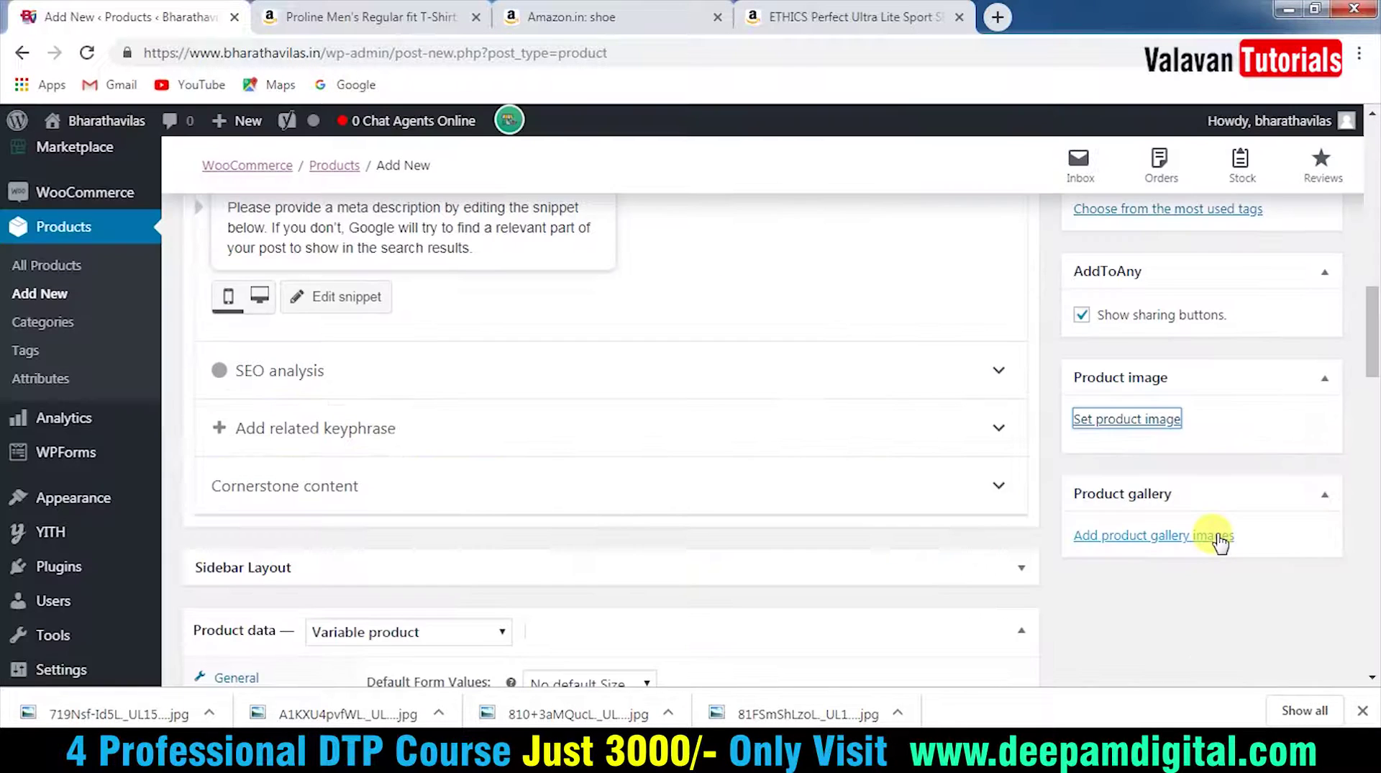
Upload the three remaining downloaded T-shirt photos and add them to the product gallery together with the main product photo.
{"action": "scroll", "coordinate": [1202, 608], "scroll_direction": "down", "scroll_amount": 4}
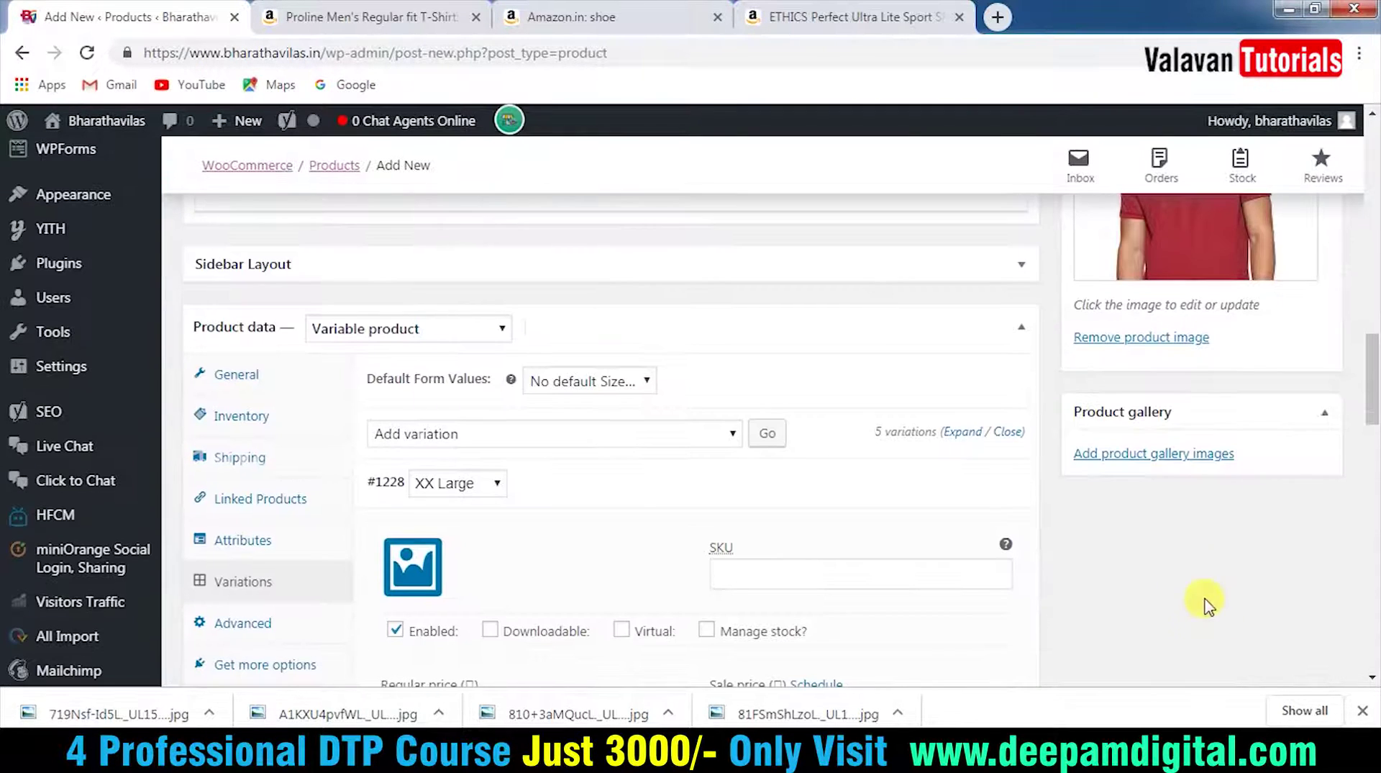
{"action": "left_click", "coordinate": [1166, 460]}
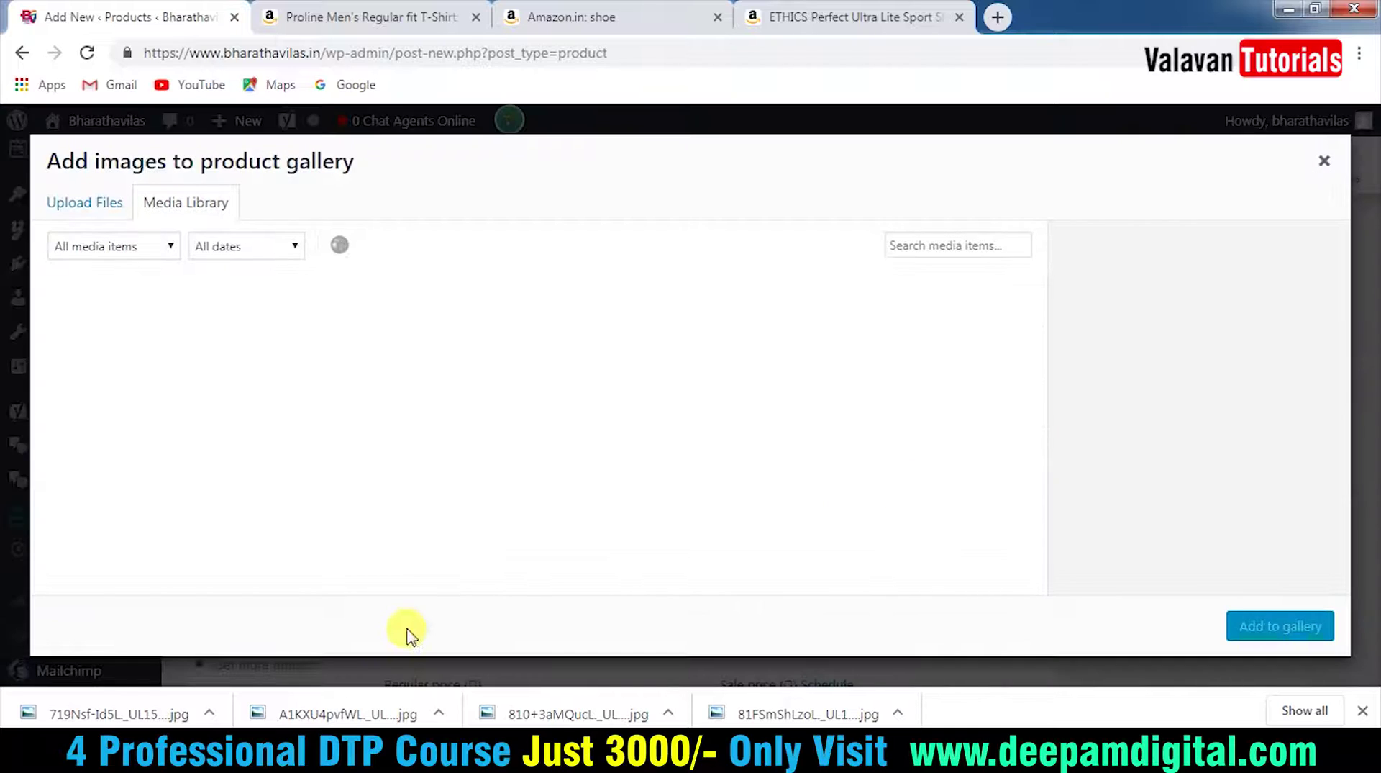
{"action": "left_click_drag", "start_coordinate": [594, 714], "coordinate": [328, 367]}
{"action": "left_click_drag", "start_coordinate": [388, 720], "coordinate": [354, 403]}
{"action": "left_click_drag", "start_coordinate": [154, 712], "coordinate": [387, 404]}
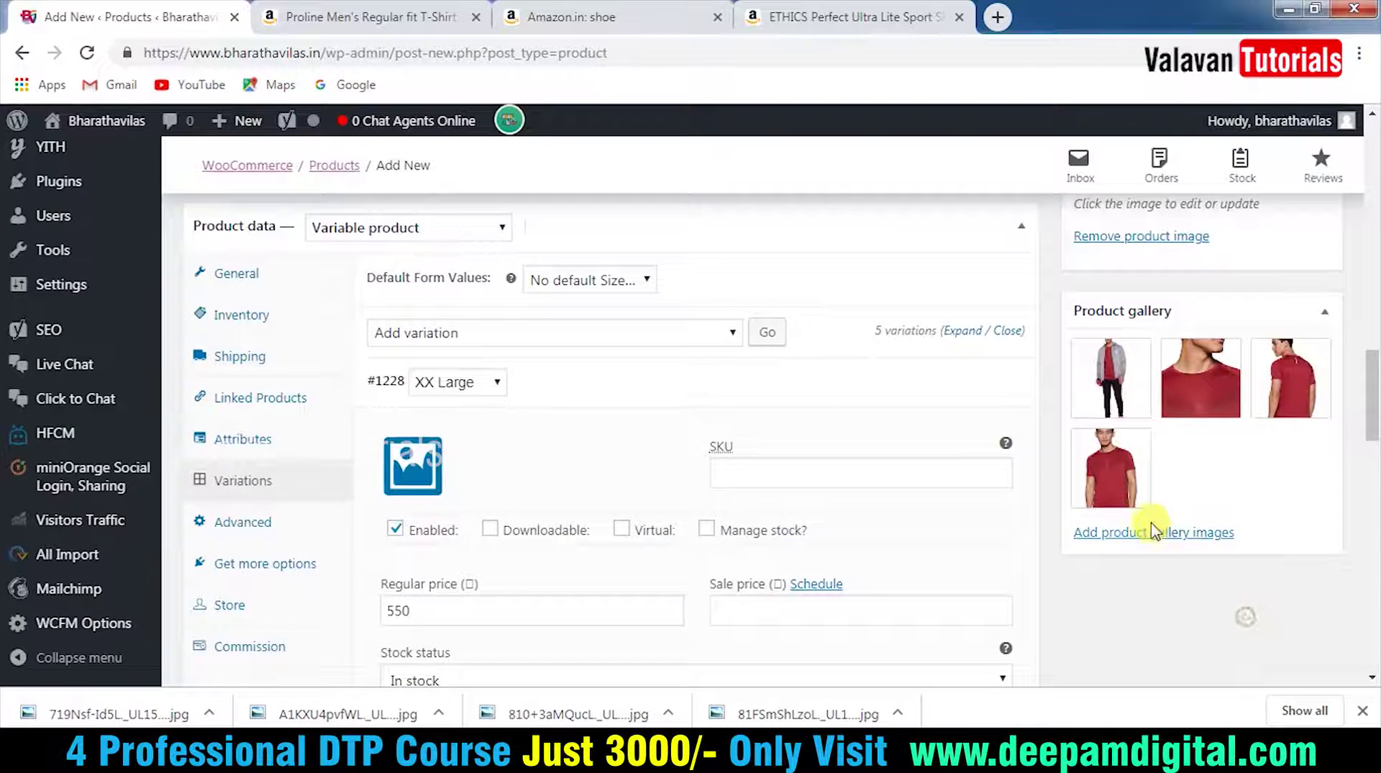
{"action": "scroll", "coordinate": [1144, 532], "scroll_direction": "down", "scroll_amount": 3}
Look through the existing product categories for one that suits a men's T-shirt.
{"action": "scroll", "coordinate": [1169, 538], "scroll_direction": "up", "scroll_amount": 7}
{"action": "scroll", "coordinate": [1188, 551], "scroll_direction": "up", "scroll_amount": 7}
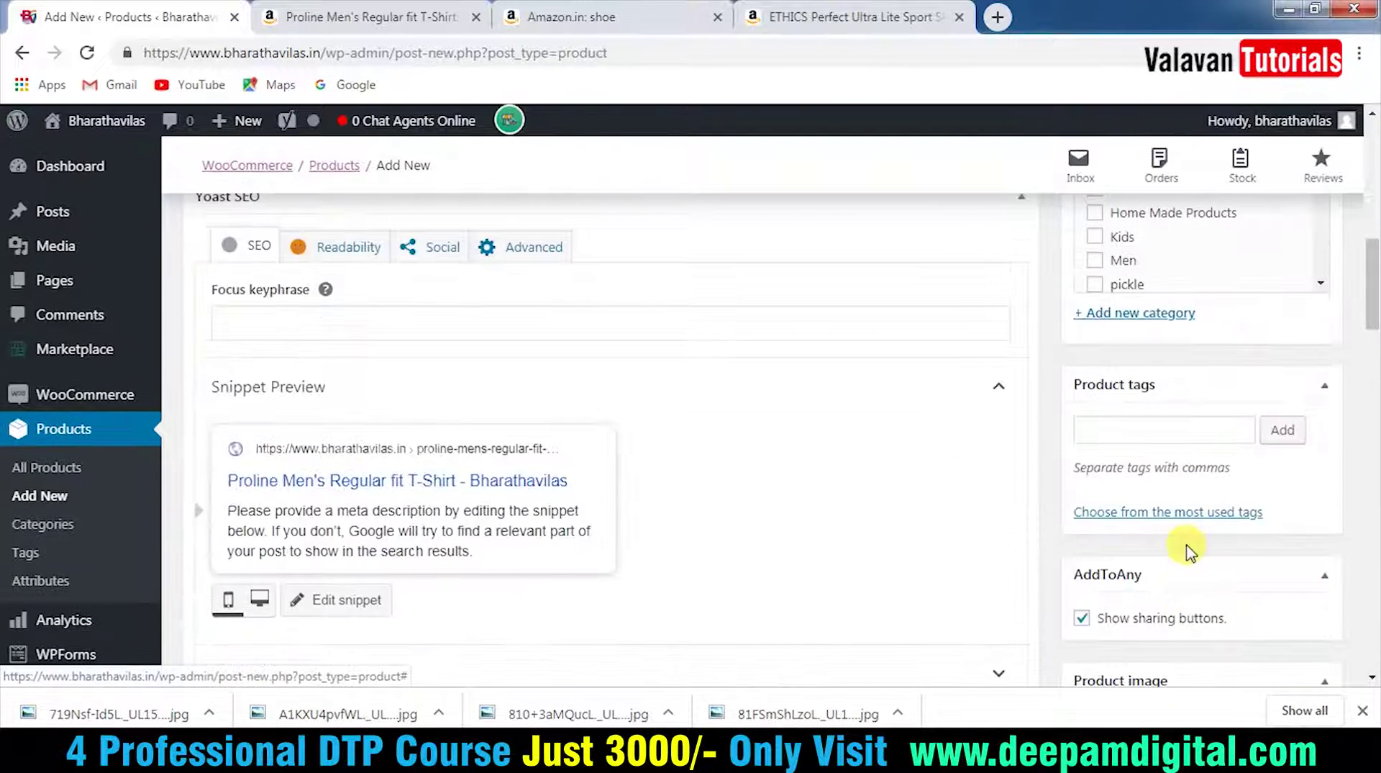
{"action": "scroll", "coordinate": [1185, 348], "scroll_direction": "up", "scroll_amount": 2}
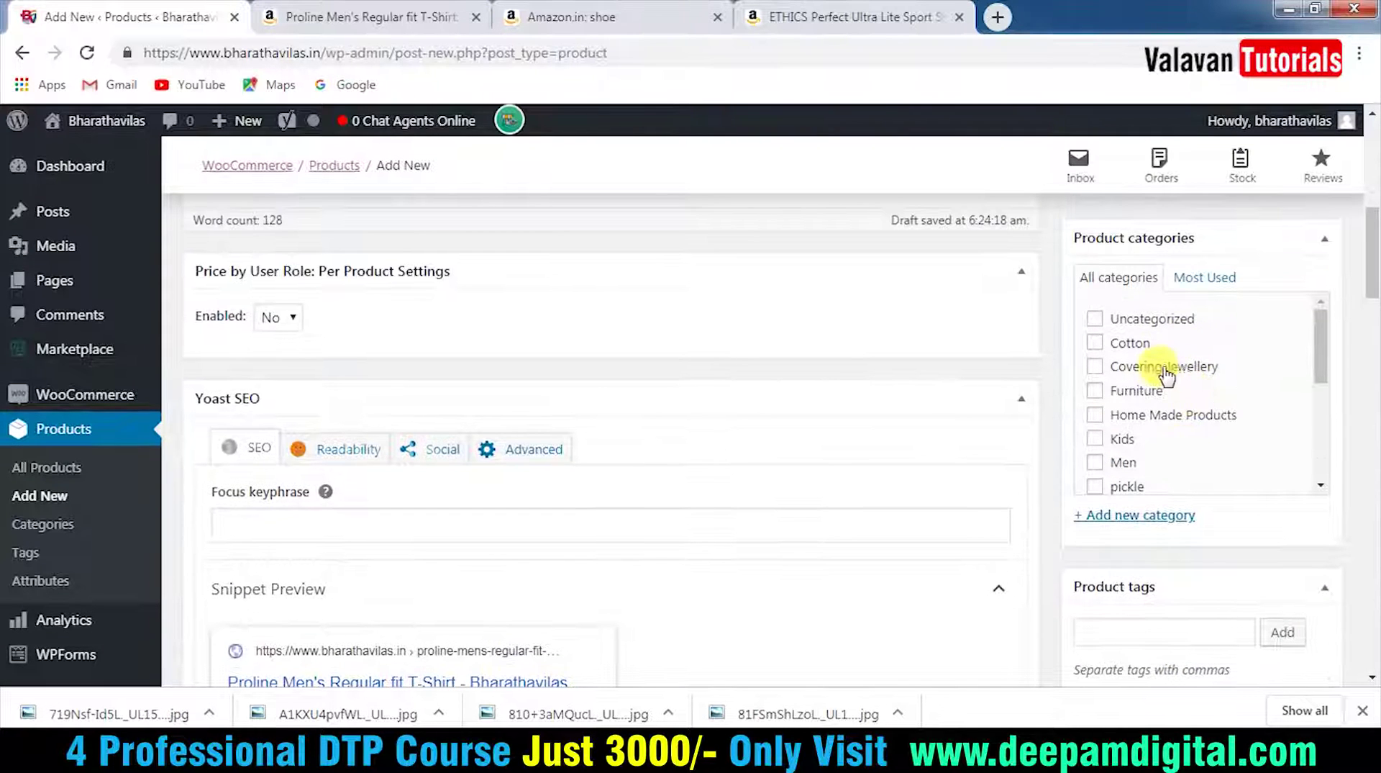
{"action": "scroll", "coordinate": [1167, 376], "scroll_direction": "down", "scroll_amount": 2}
{"action": "scroll", "coordinate": [1170, 392], "scroll_direction": "down", "scroll_amount": 2}
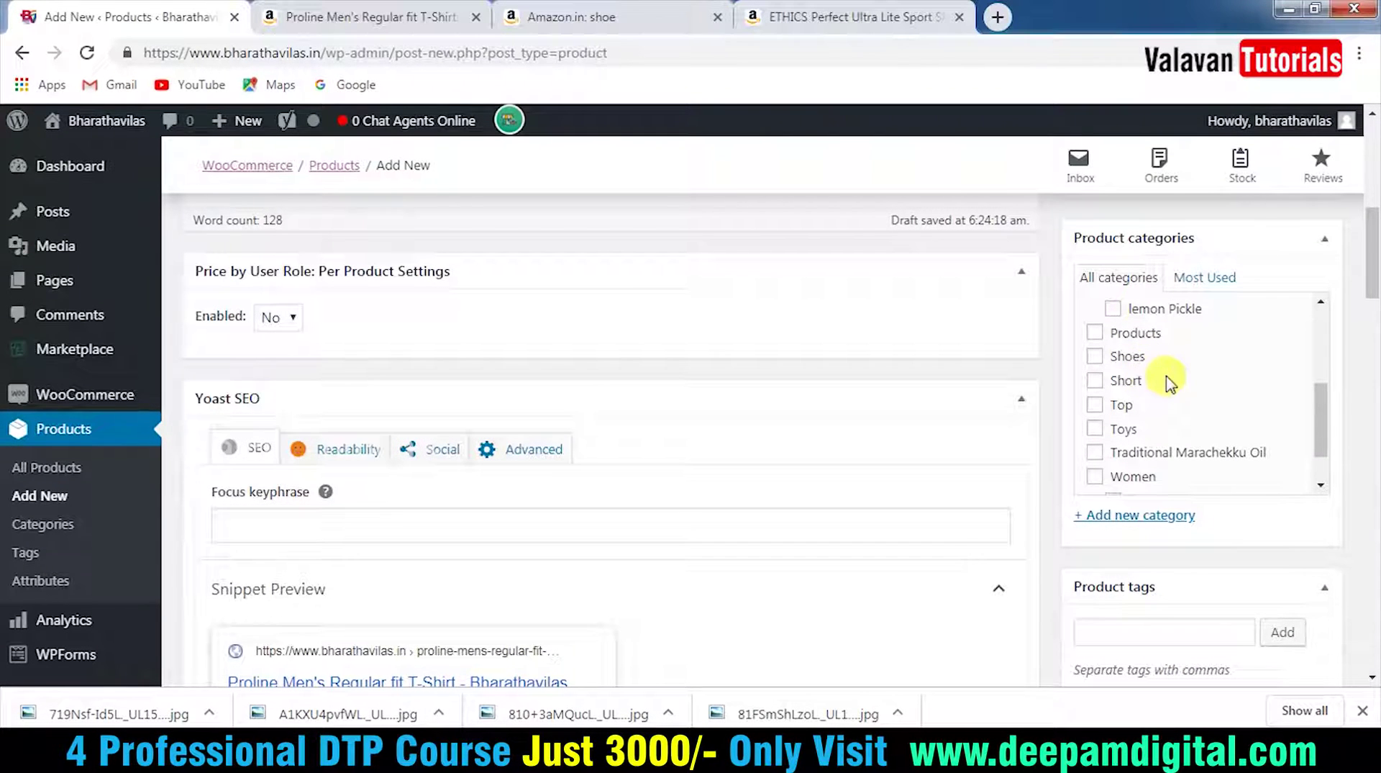
{"action": "scroll", "coordinate": [1176, 413], "scroll_direction": "up", "scroll_amount": 2}
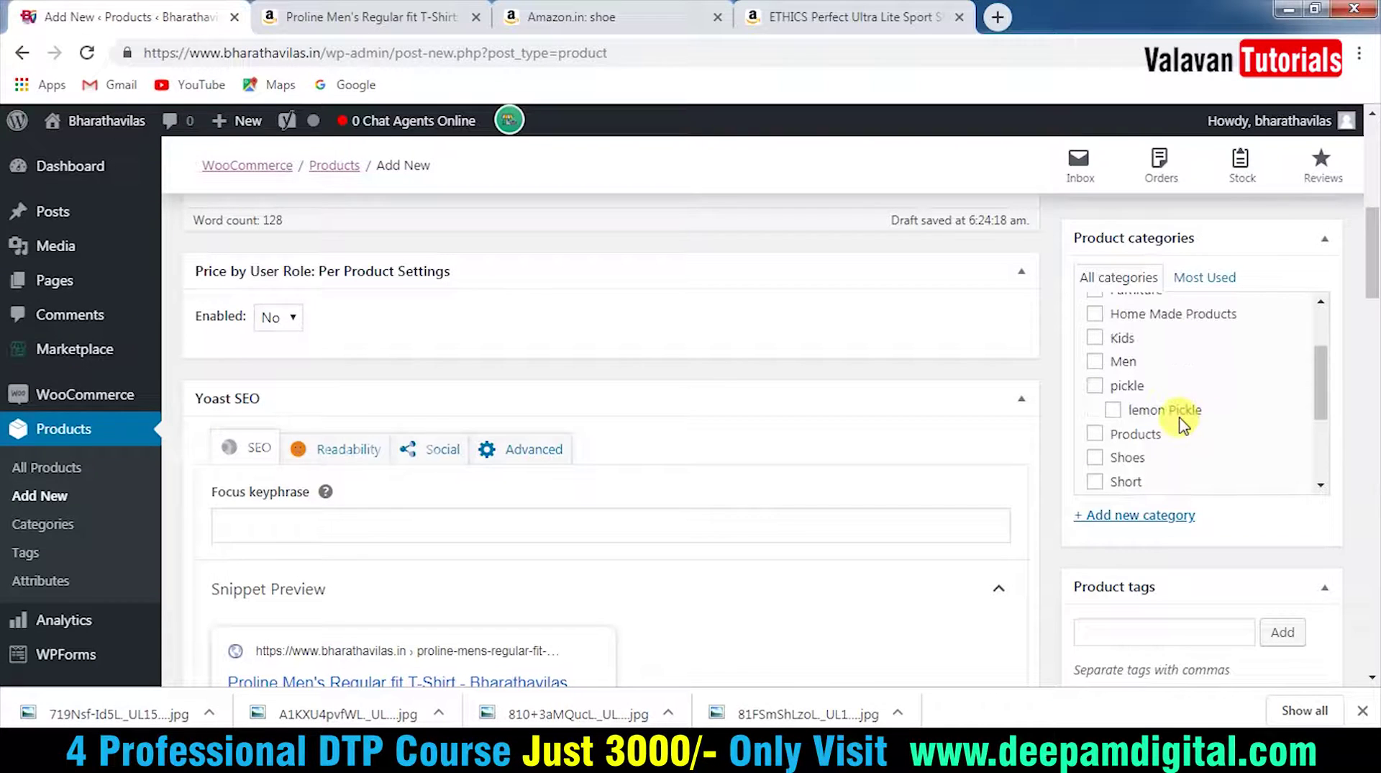
{"action": "scroll", "coordinate": [1176, 382], "scroll_direction": "down", "scroll_amount": 2}
{"action": "scroll", "coordinate": [1177, 389], "scroll_direction": "down", "scroll_amount": 1}
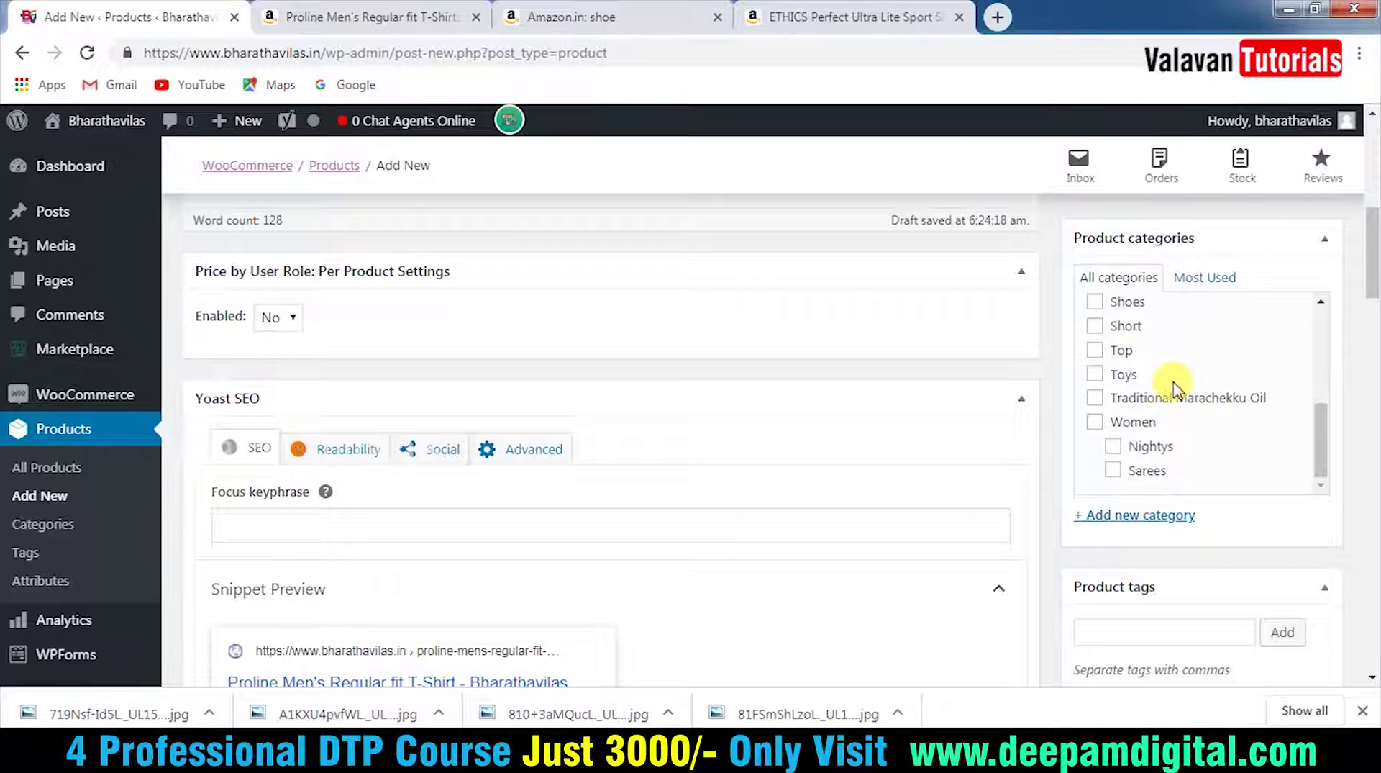
{"action": "scroll", "coordinate": [1175, 389], "scroll_direction": "down", "scroll_amount": 2}
{"action": "scroll", "coordinate": [1175, 382], "scroll_direction": "up", "scroll_amount": 5}
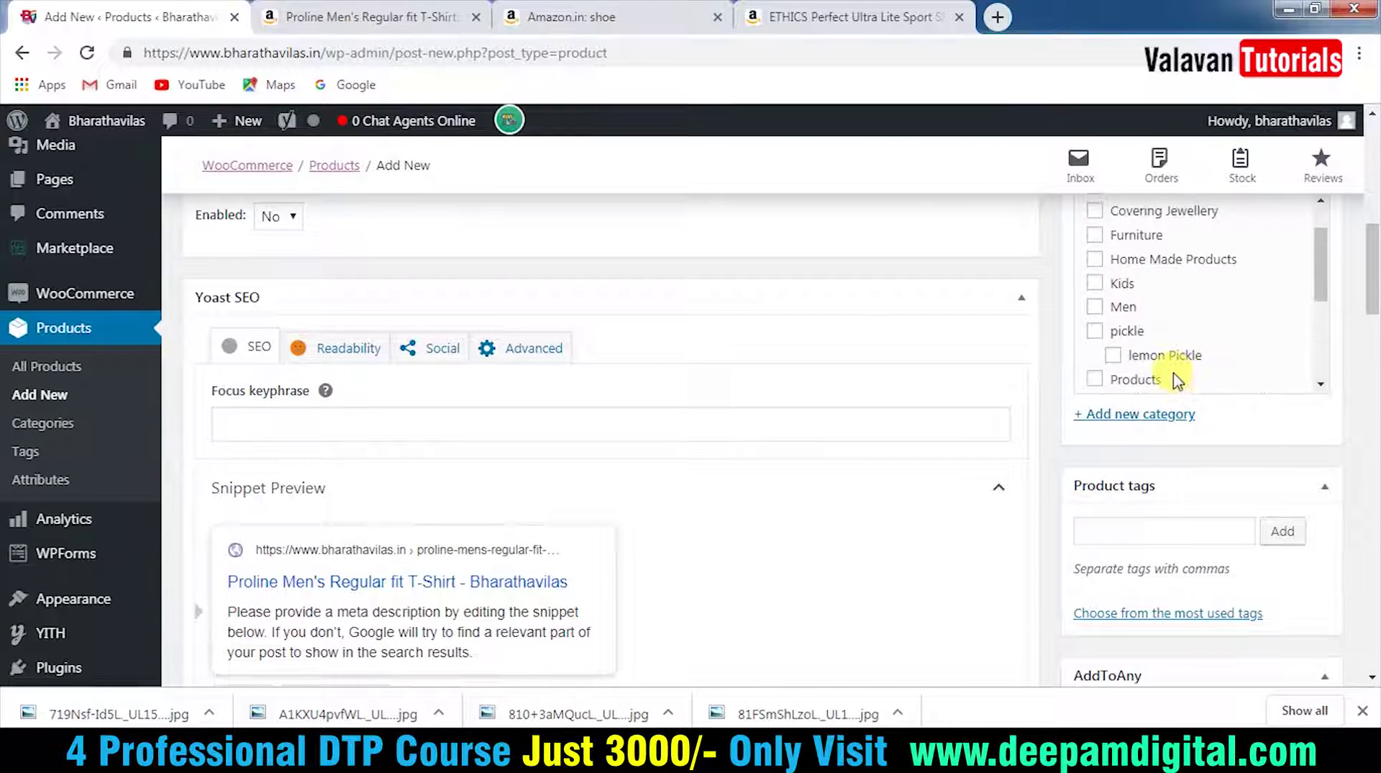
Add a new product category named T-Shirt under the parent category Men.
{"action": "left_click", "coordinate": [1157, 415]}
{"action": "type", "text": "T-Shirt"}
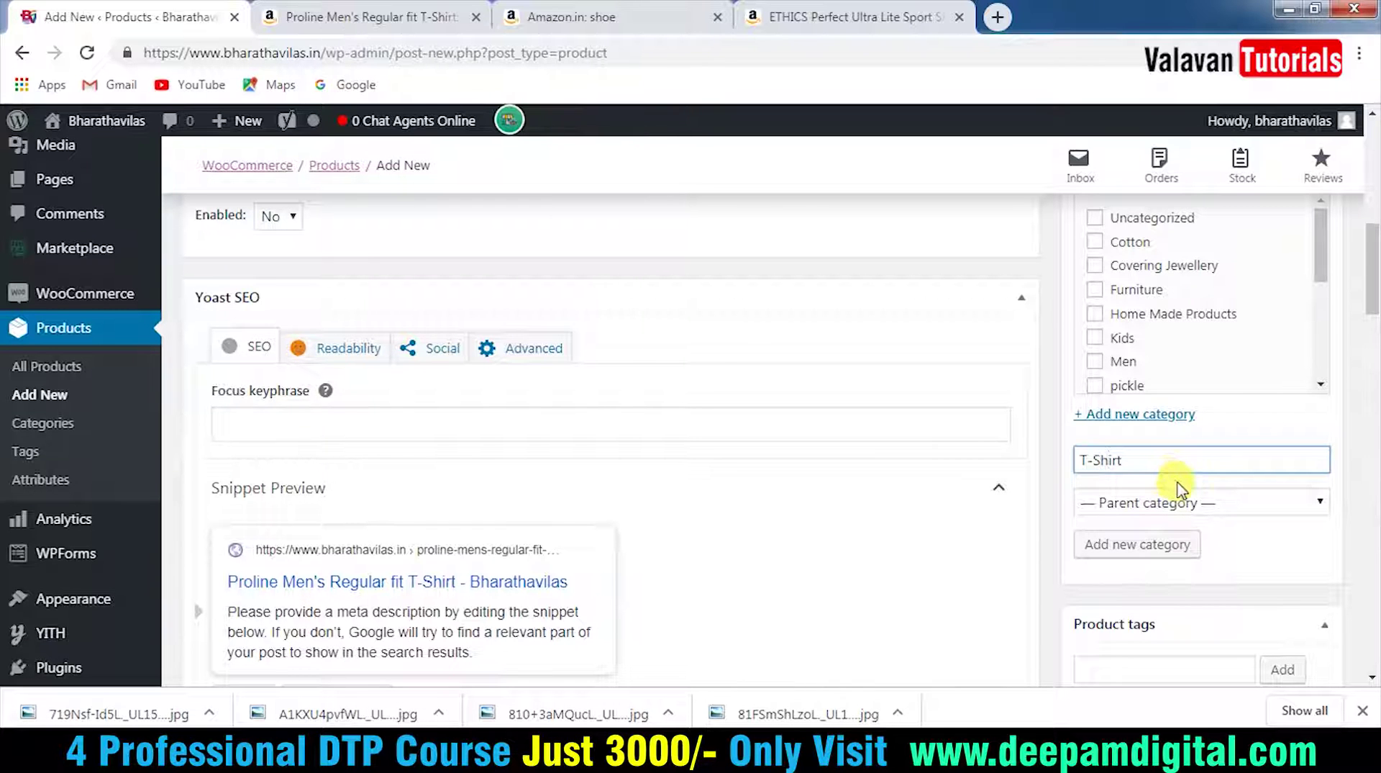
{"action": "left_click", "coordinate": [1198, 503]}
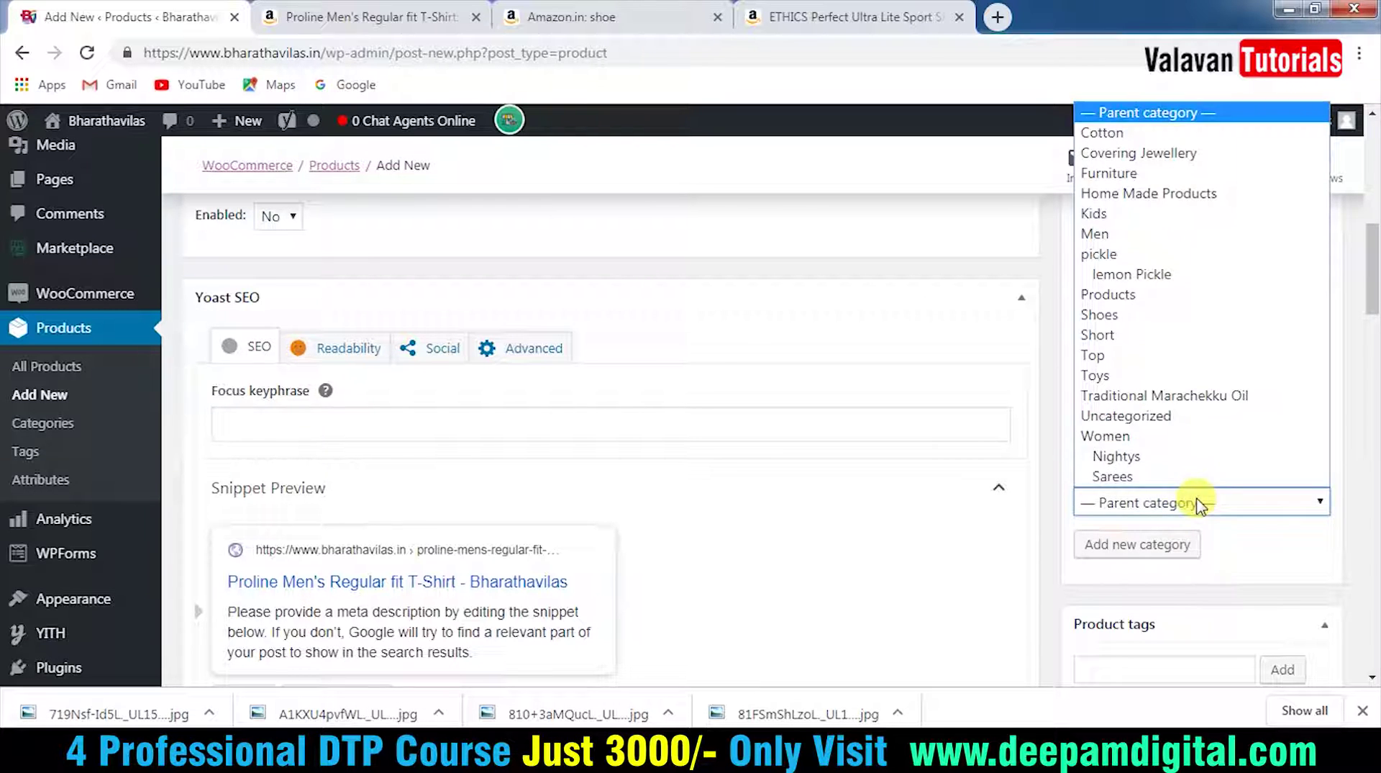
{"action": "left_click", "coordinate": [1197, 235]}
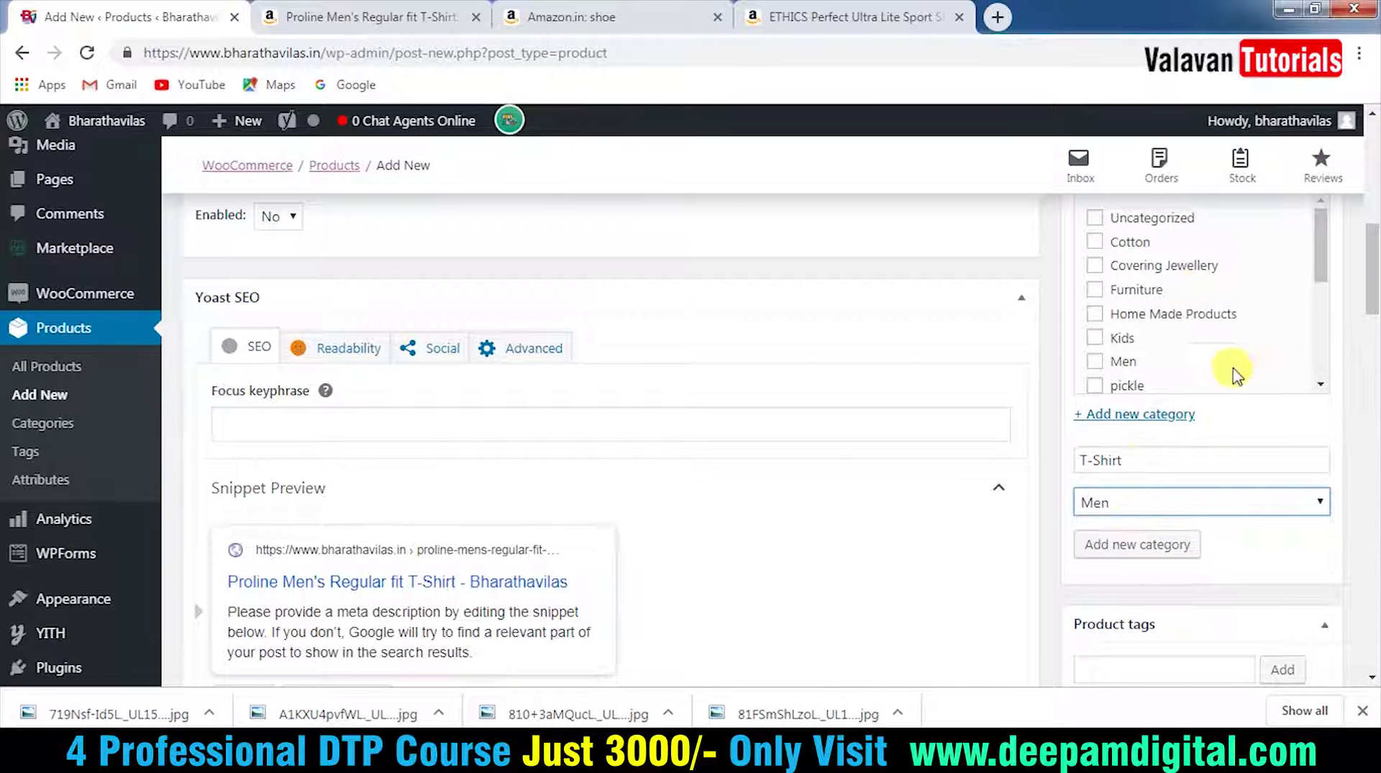
{"action": "left_click", "coordinate": [1154, 548]}
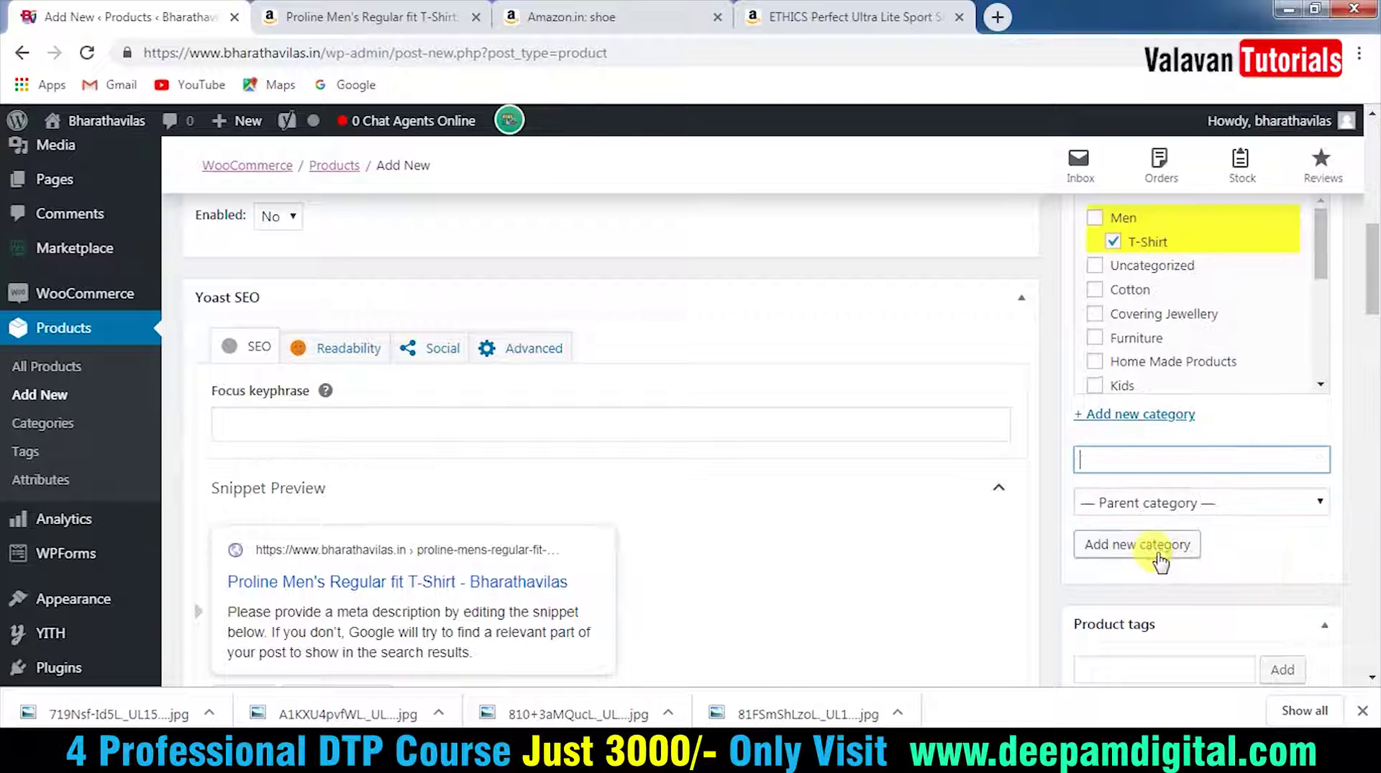
Copy the product title into the Yoast SEO focus keyphrase and shorten it to "Proline Men T-Shirt".
{"action": "scroll", "coordinate": [1134, 306], "scroll_direction": "up", "scroll_amount": 3}
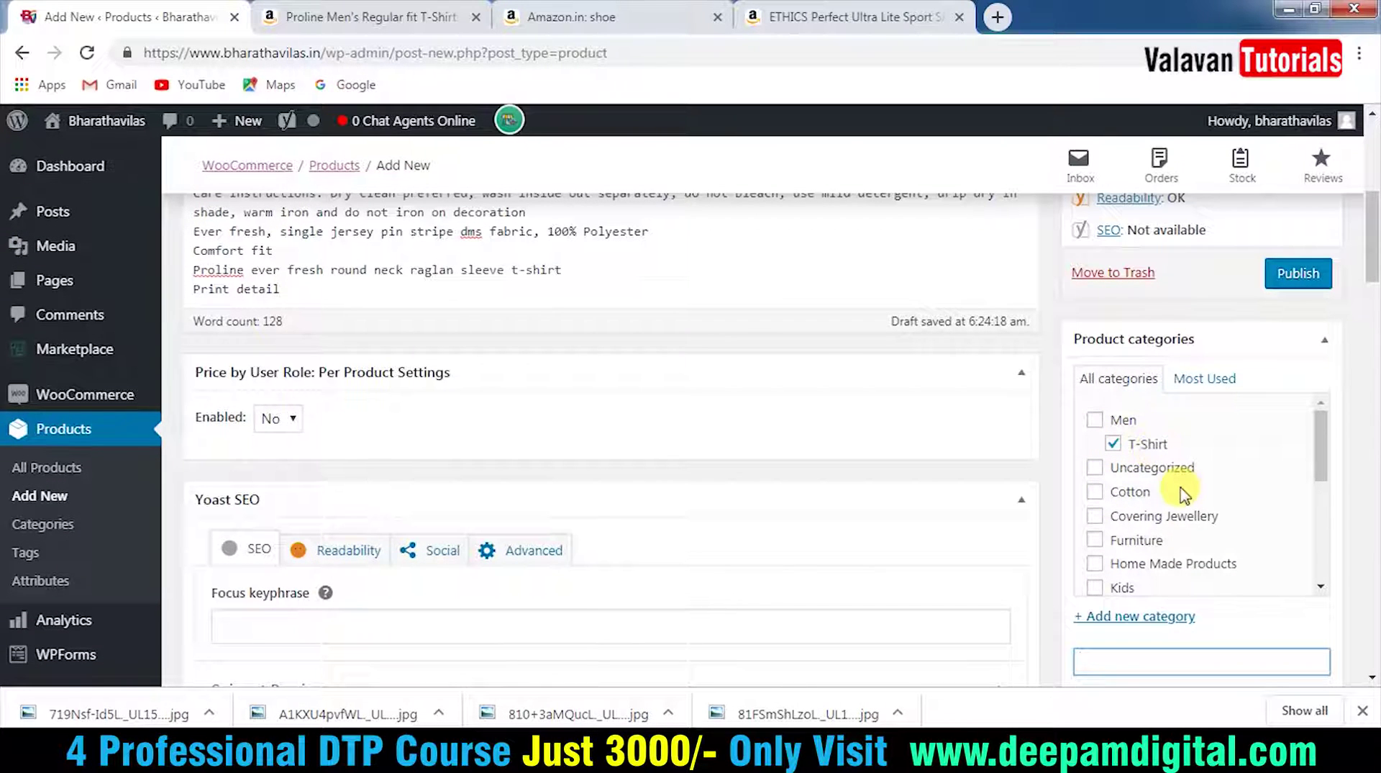
{"action": "scroll", "coordinate": [1151, 490], "scroll_direction": "down", "scroll_amount": 5}
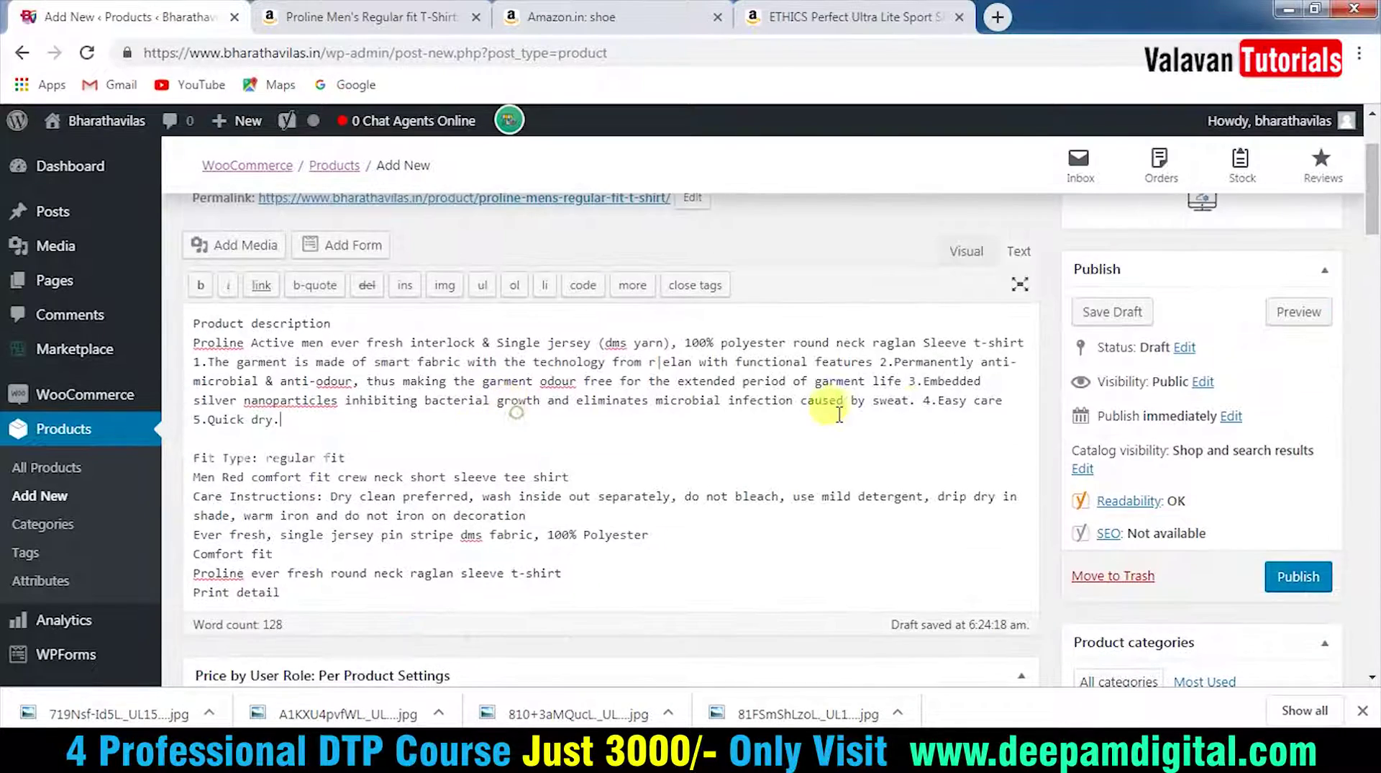
{"action": "scroll", "coordinate": [1162, 436], "scroll_direction": "down", "scroll_amount": 2}
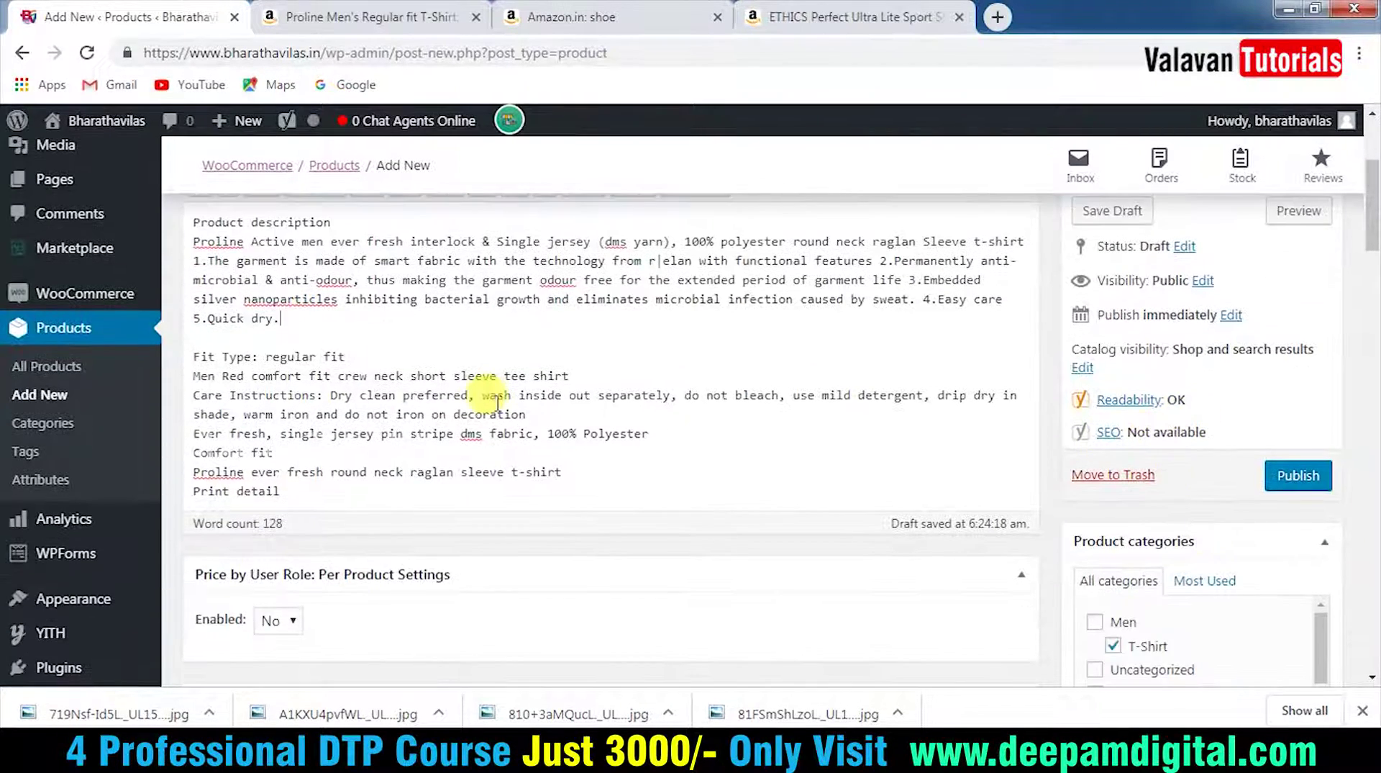
{"action": "scroll", "coordinate": [490, 396], "scroll_direction": "up", "scroll_amount": 4}
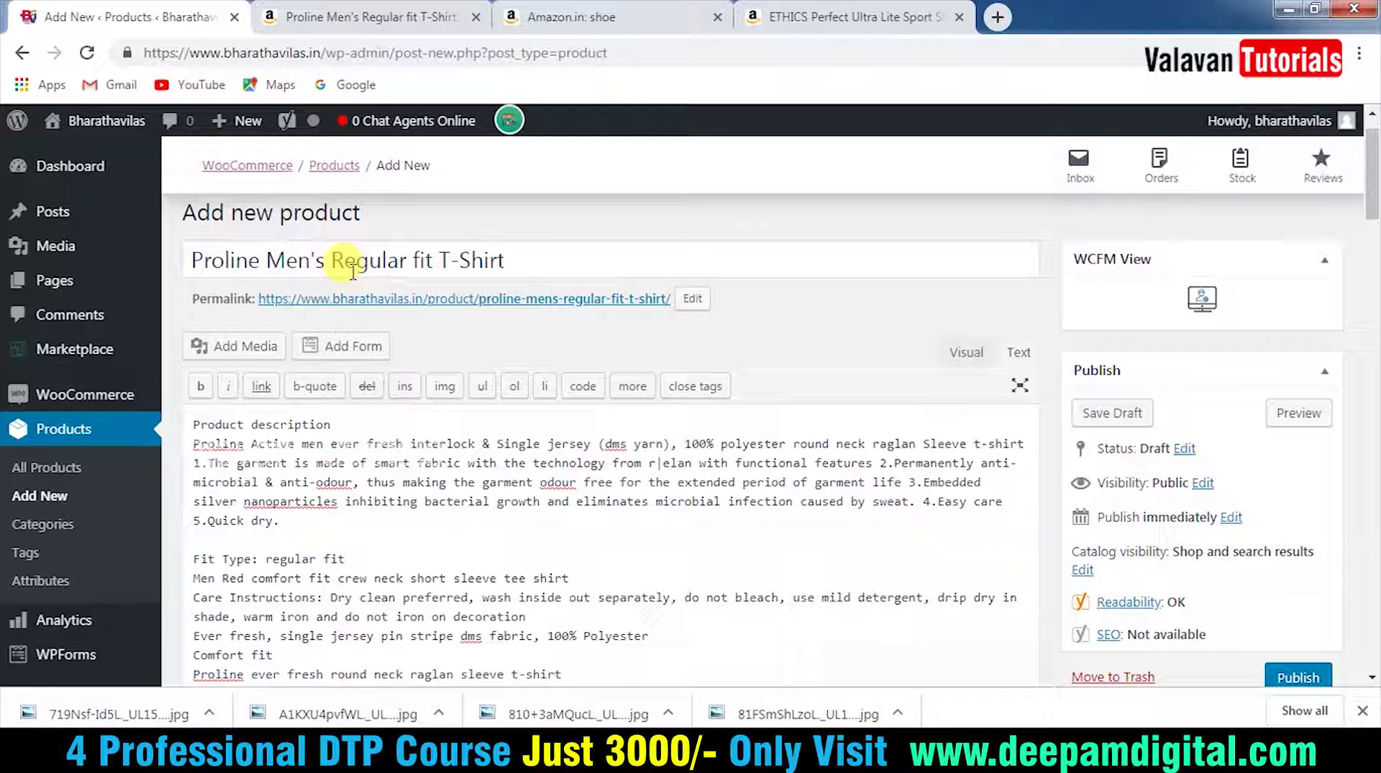
{"action": "left_click", "coordinate": [397, 261]}
{"action": "key", "text": "ctrl+a"}
{"action": "key", "text": "ctrl+c"}
{"action": "left_click", "coordinate": [478, 555]}
{"action": "scroll", "coordinate": [765, 595], "scroll_direction": "down", "scroll_amount": 15}
{"action": "scroll", "coordinate": [508, 487], "scroll_direction": "up", "scroll_amount": 3}
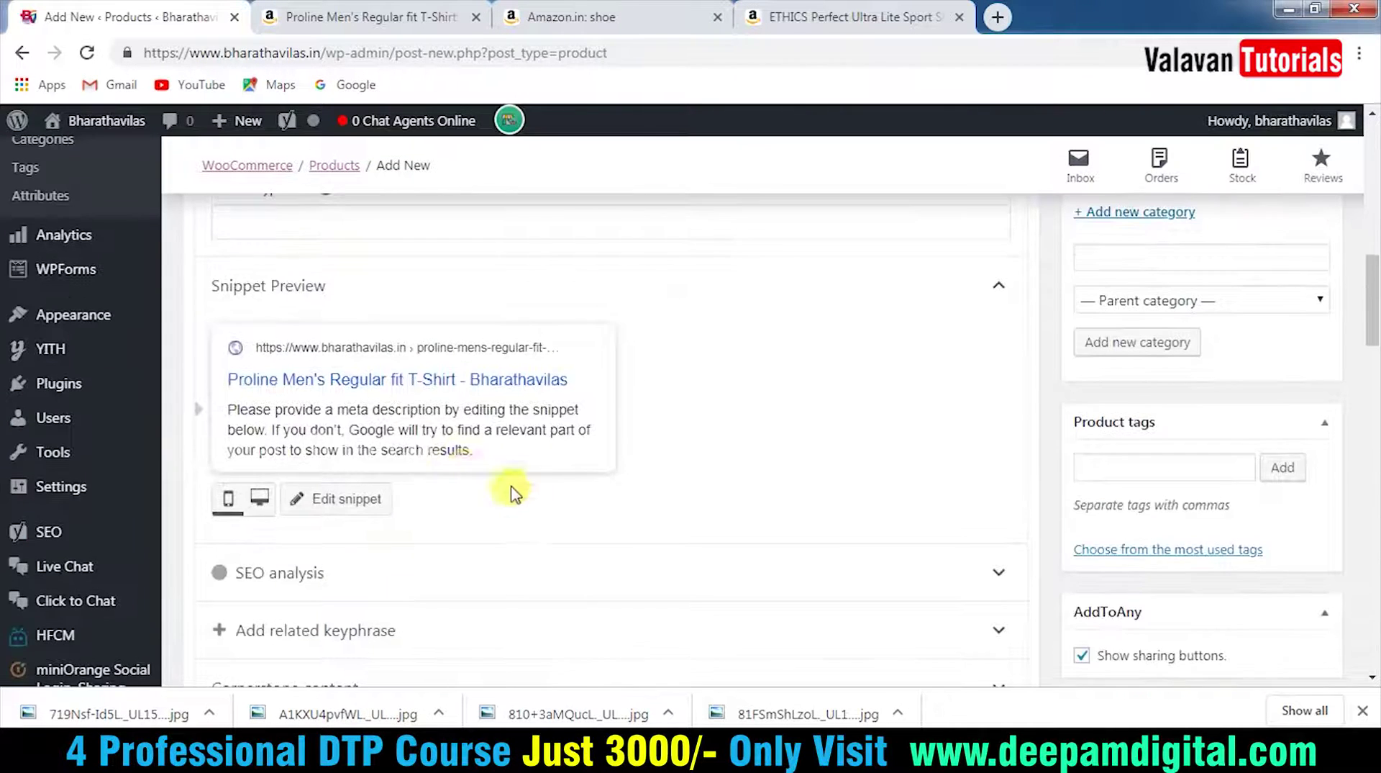
{"action": "scroll", "coordinate": [382, 539], "scroll_direction": "down", "scroll_amount": 1}
{"action": "scroll", "coordinate": [358, 396], "scroll_direction": "up", "scroll_amount": 1}
{"action": "left_click", "coordinate": [314, 218]}
{"action": "key", "text": "ctrl+v"}
{"action": "scroll", "coordinate": [711, 425], "scroll_direction": "up", "scroll_amount": 3}
{"action": "scroll", "coordinate": [711, 425], "scroll_direction": "up", "scroll_amount": 2}
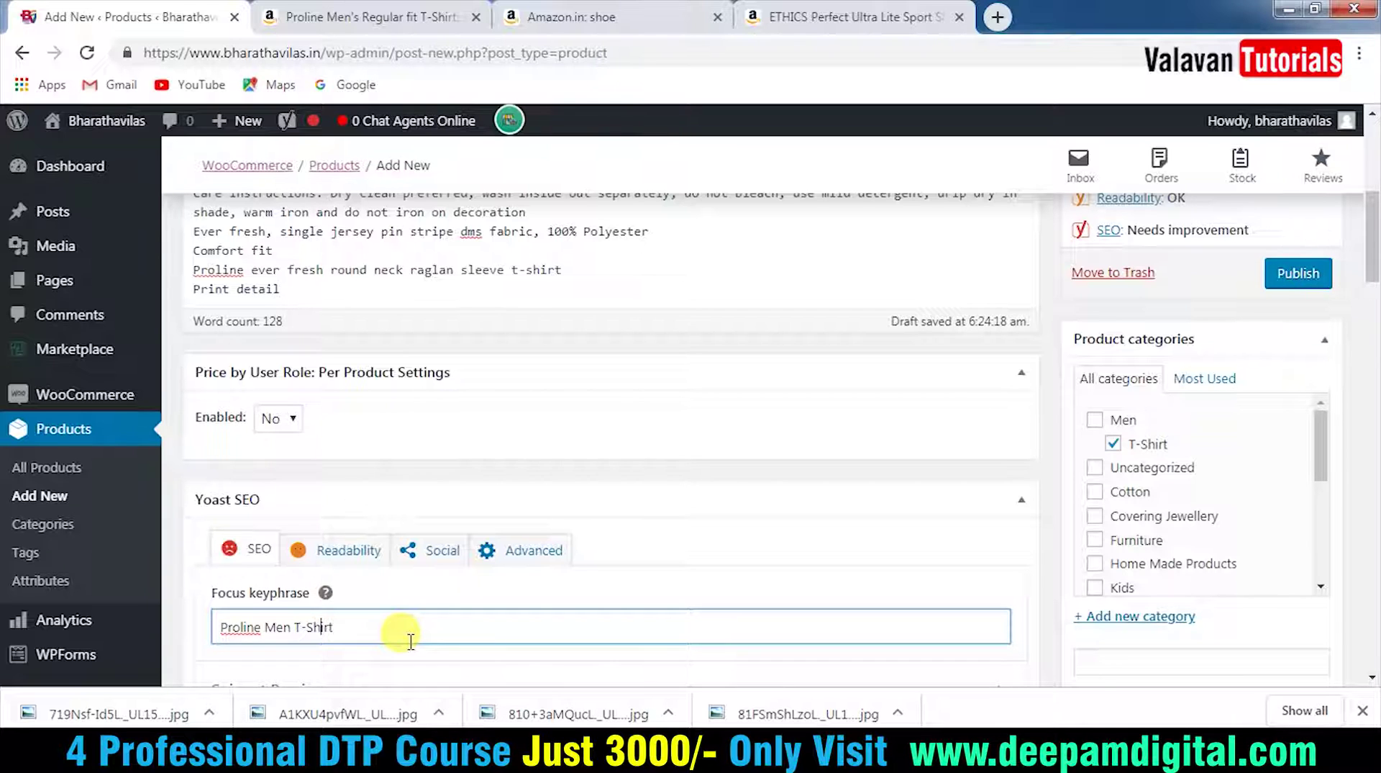
Remove the brand name from the focus keyphrase so that it reads "Men T-Shirt".
{"action": "key", "text": "Delete"}
{"action": "key", "text": "Delete"}
{"action": "key", "text": "Delete"}
{"action": "key", "text": "Delete"}
{"action": "key", "text": "Delete"}
{"action": "key", "text": "Delete"}
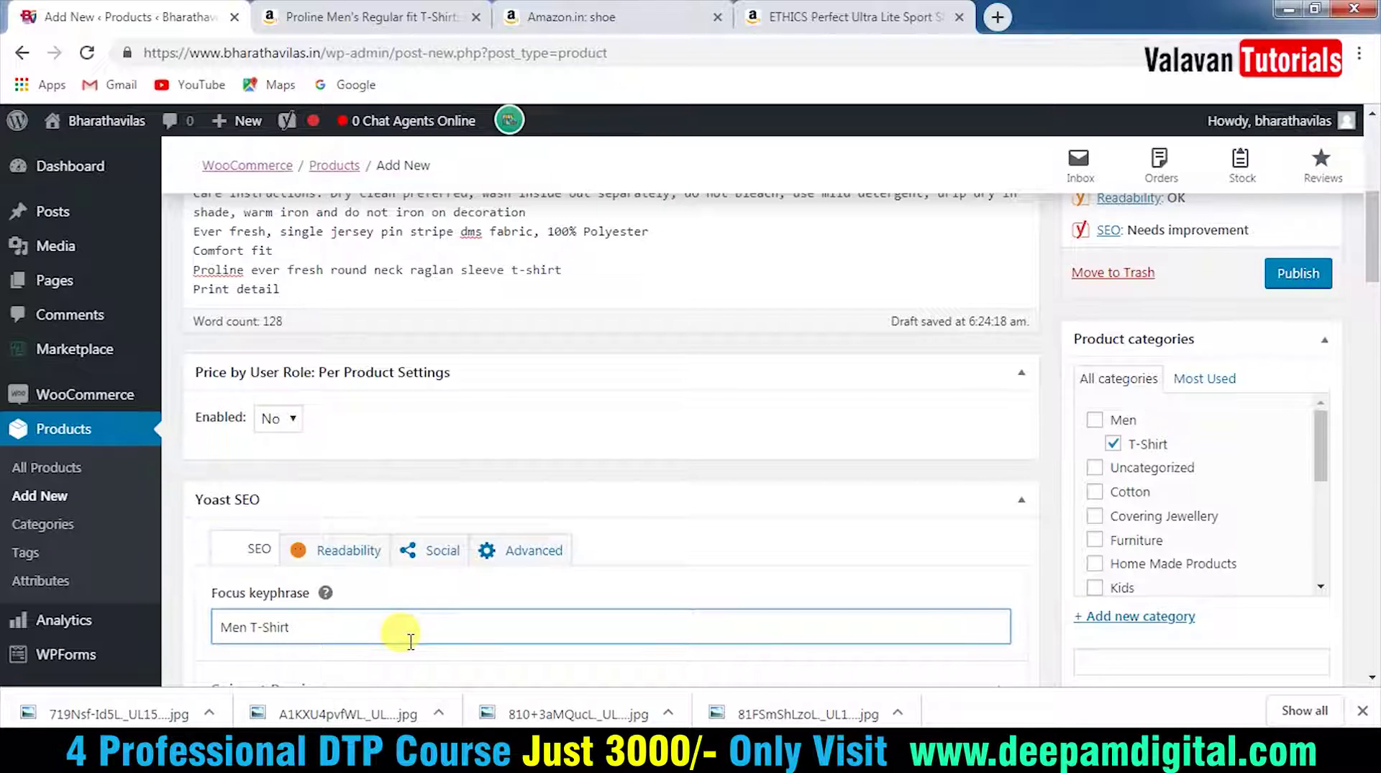
Review the product's title, description and Yoast SEO section.
{"action": "scroll", "coordinate": [418, 612], "scroll_direction": "up", "scroll_amount": 1}
{"action": "left_click", "coordinate": [423, 314]}
{"action": "scroll", "coordinate": [425, 317], "scroll_direction": "up", "scroll_amount": 3}
{"action": "scroll", "coordinate": [432, 330], "scroll_direction": "down", "scroll_amount": 7}
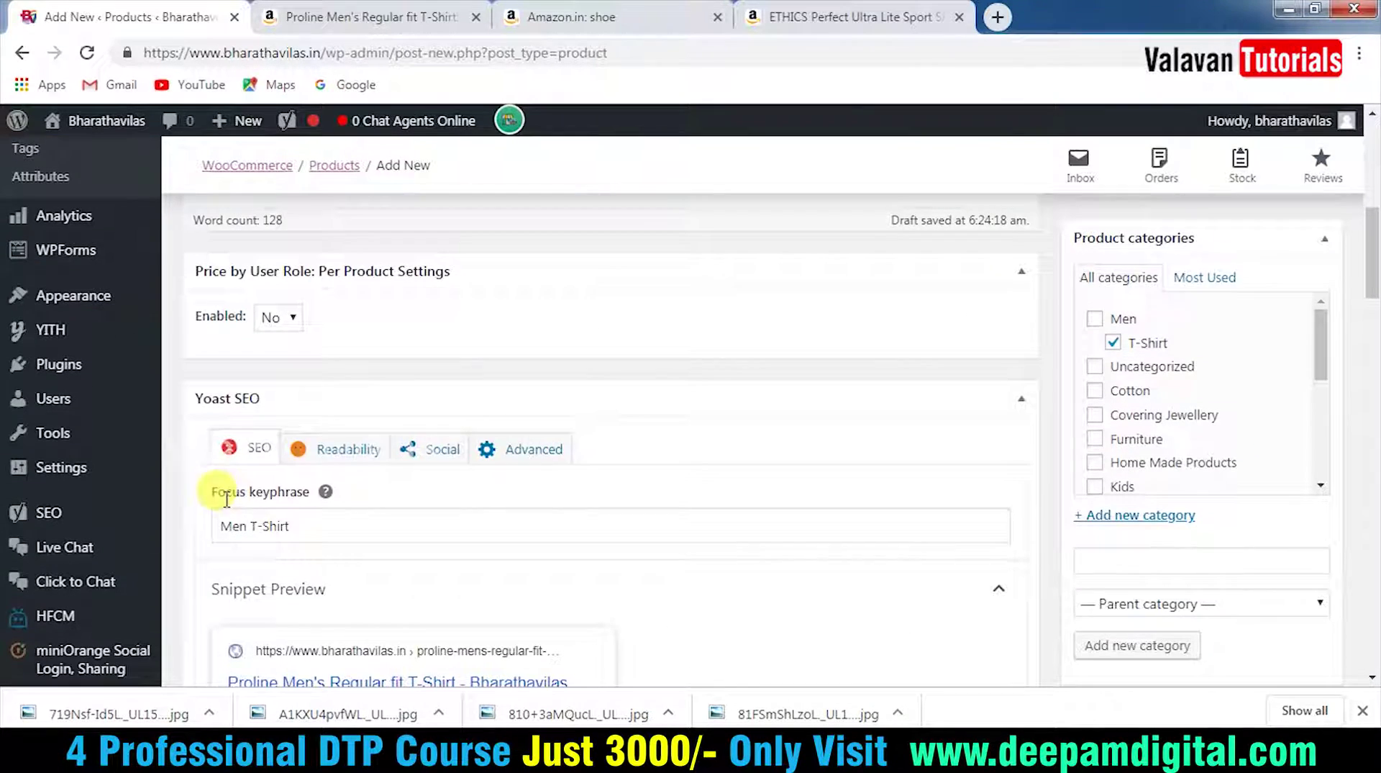
{"action": "scroll", "coordinate": [497, 493], "scroll_direction": "down", "scroll_amount": 2}
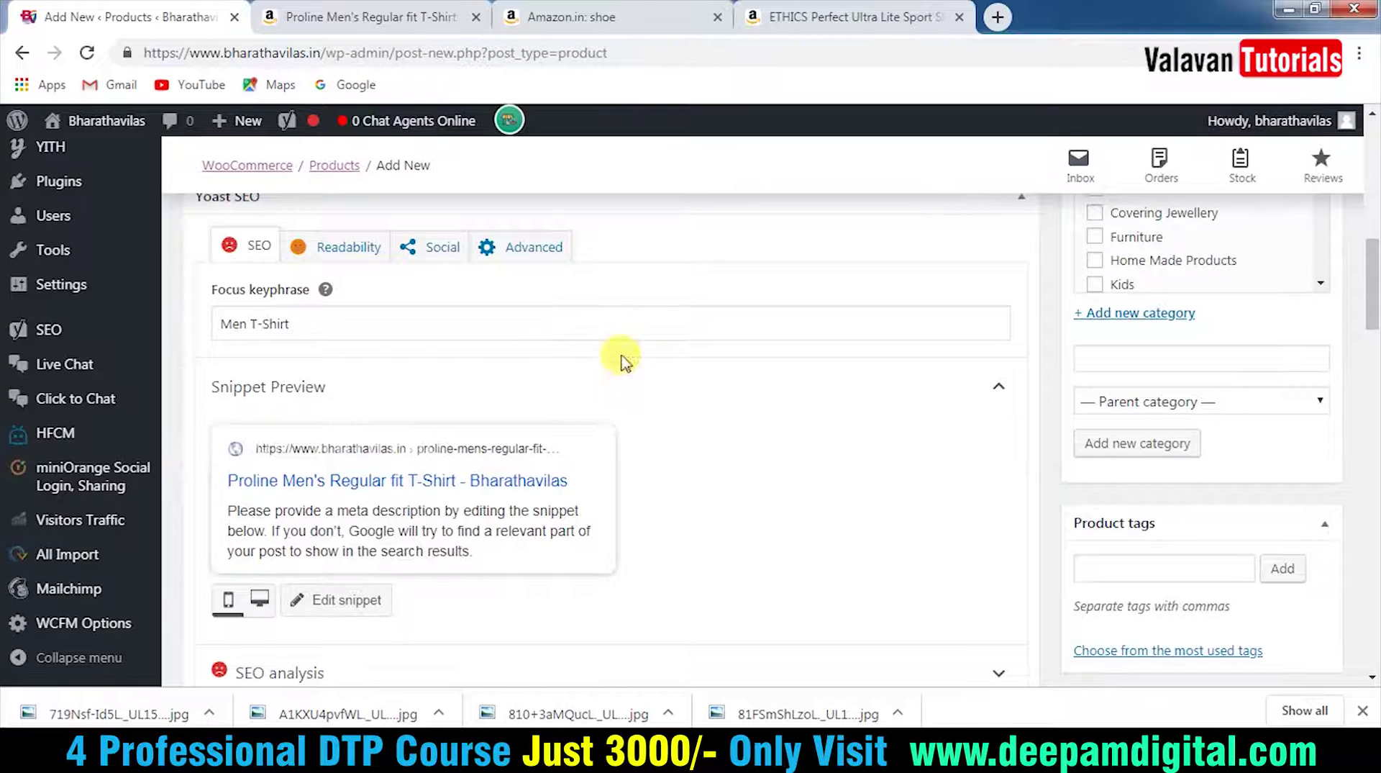
{"action": "scroll", "coordinate": [633, 364], "scroll_direction": "up", "scroll_amount": 4}
{"action": "scroll", "coordinate": [575, 331], "scroll_direction": "up", "scroll_amount": 1}
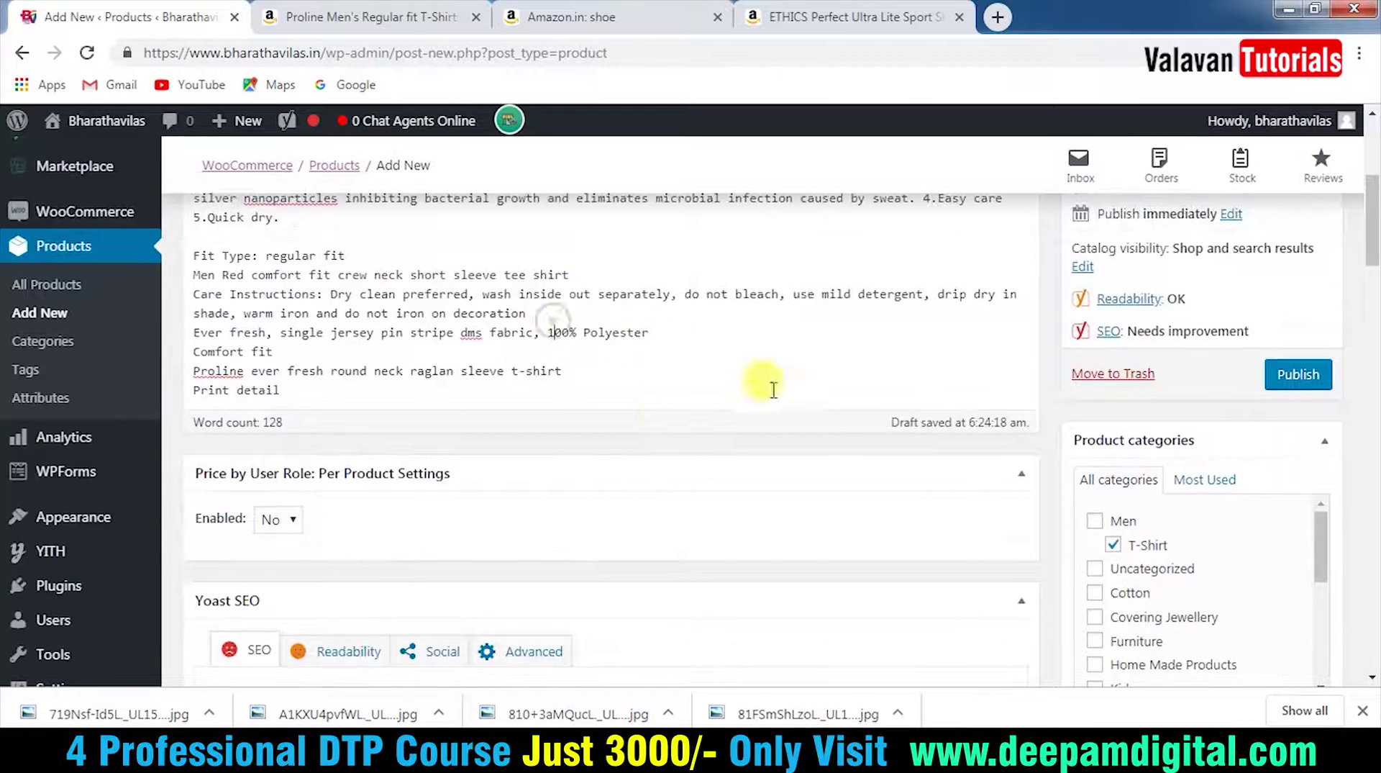
{"action": "scroll", "coordinate": [1007, 446], "scroll_direction": "up", "scroll_amount": 2}
{"action": "scroll", "coordinate": [1151, 483], "scroll_direction": "down", "scroll_amount": 1}
{"action": "scroll", "coordinate": [936, 468], "scroll_direction": "up", "scroll_amount": 3}
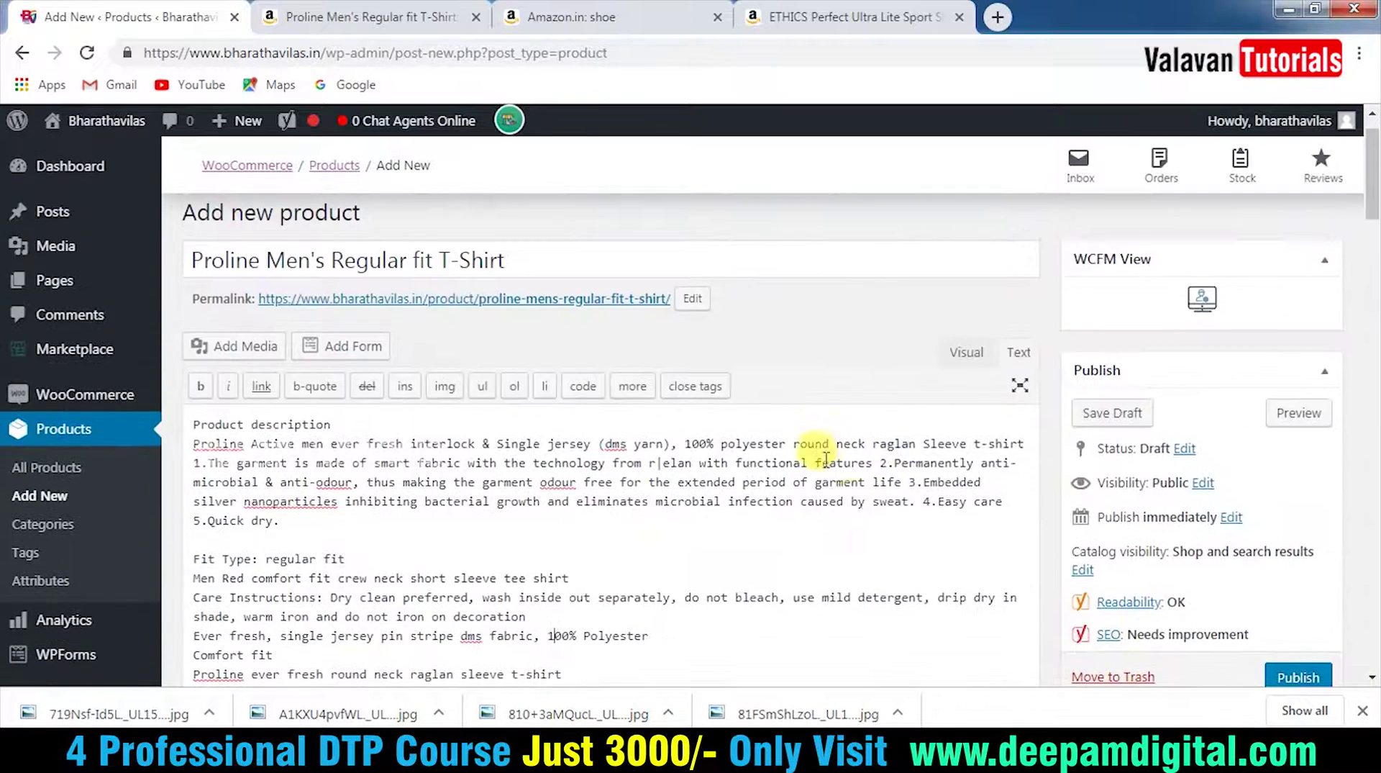
Check the list of size variations in the product data and save their changes.
{"action": "scroll", "coordinate": [1007, 483], "scroll_direction": "down", "scroll_amount": 15}
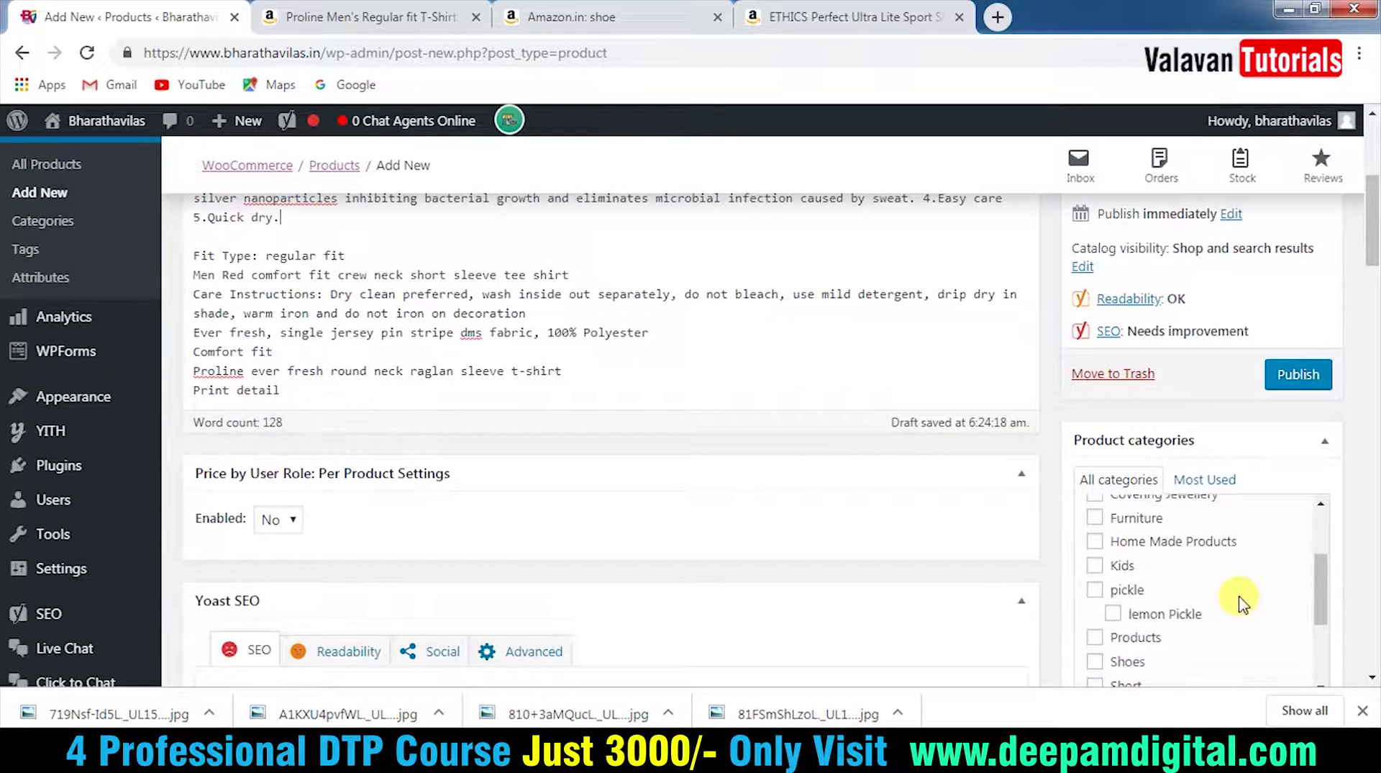
{"action": "scroll", "coordinate": [885, 623], "scroll_direction": "down", "scroll_amount": 12}
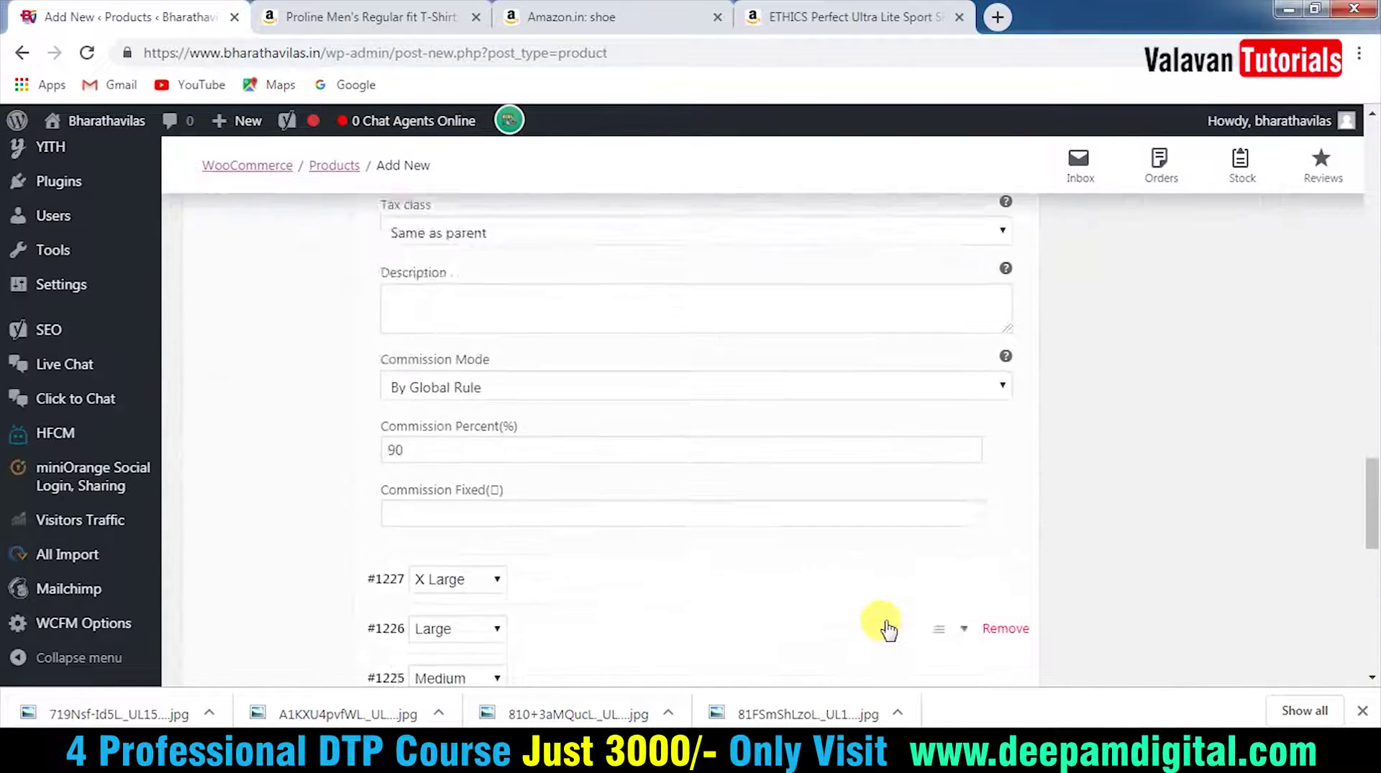
{"action": "scroll", "coordinate": [1080, 540], "scroll_direction": "up", "scroll_amount": 5}
{"action": "scroll", "coordinate": [1163, 492], "scroll_direction": "up", "scroll_amount": 2}
{"action": "scroll", "coordinate": [617, 636], "scroll_direction": "down", "scroll_amount": 7}
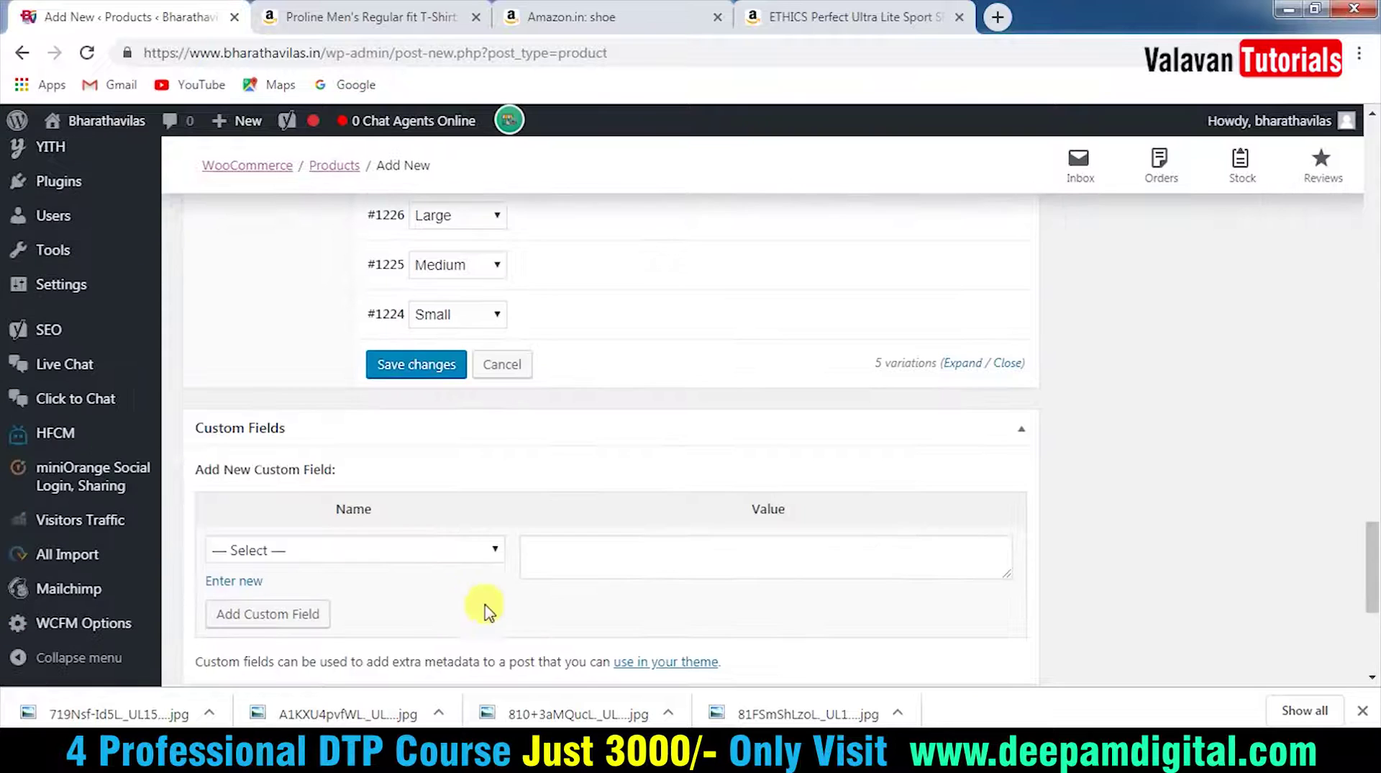
{"action": "left_click", "coordinate": [431, 365]}
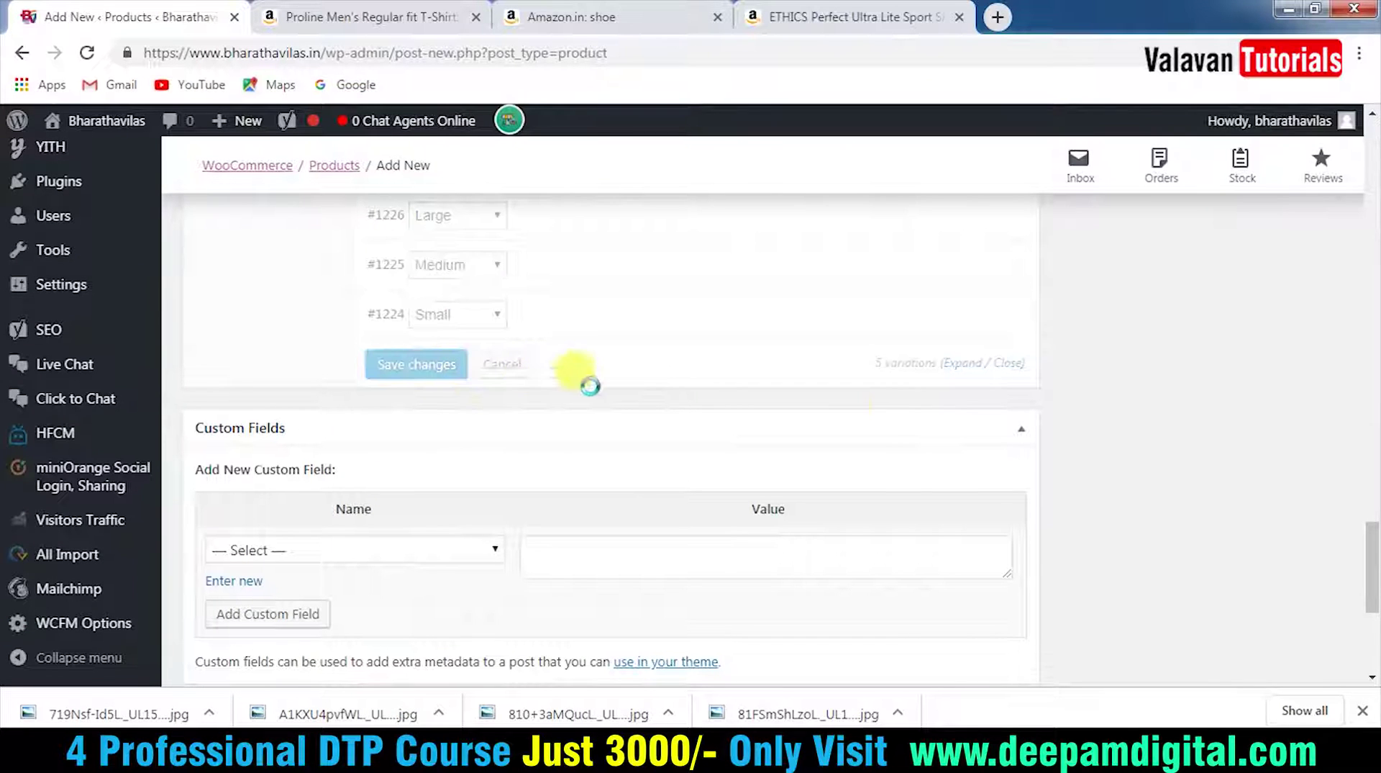
Publish the Proline Men's Regular fit T-Shirt product.
{"action": "scroll", "coordinate": [1195, 353], "scroll_direction": "up", "scroll_amount": 15}
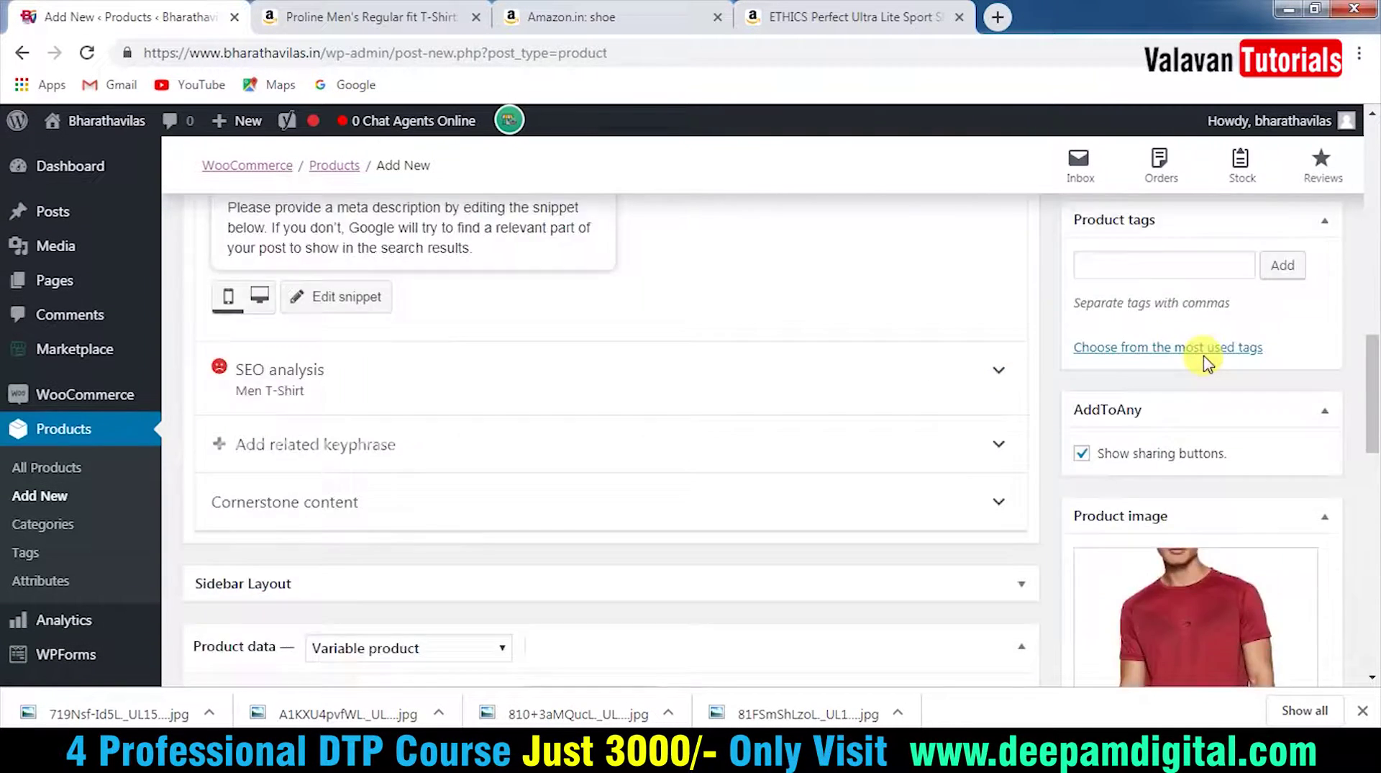
{"action": "left_click", "coordinate": [1296, 273]}
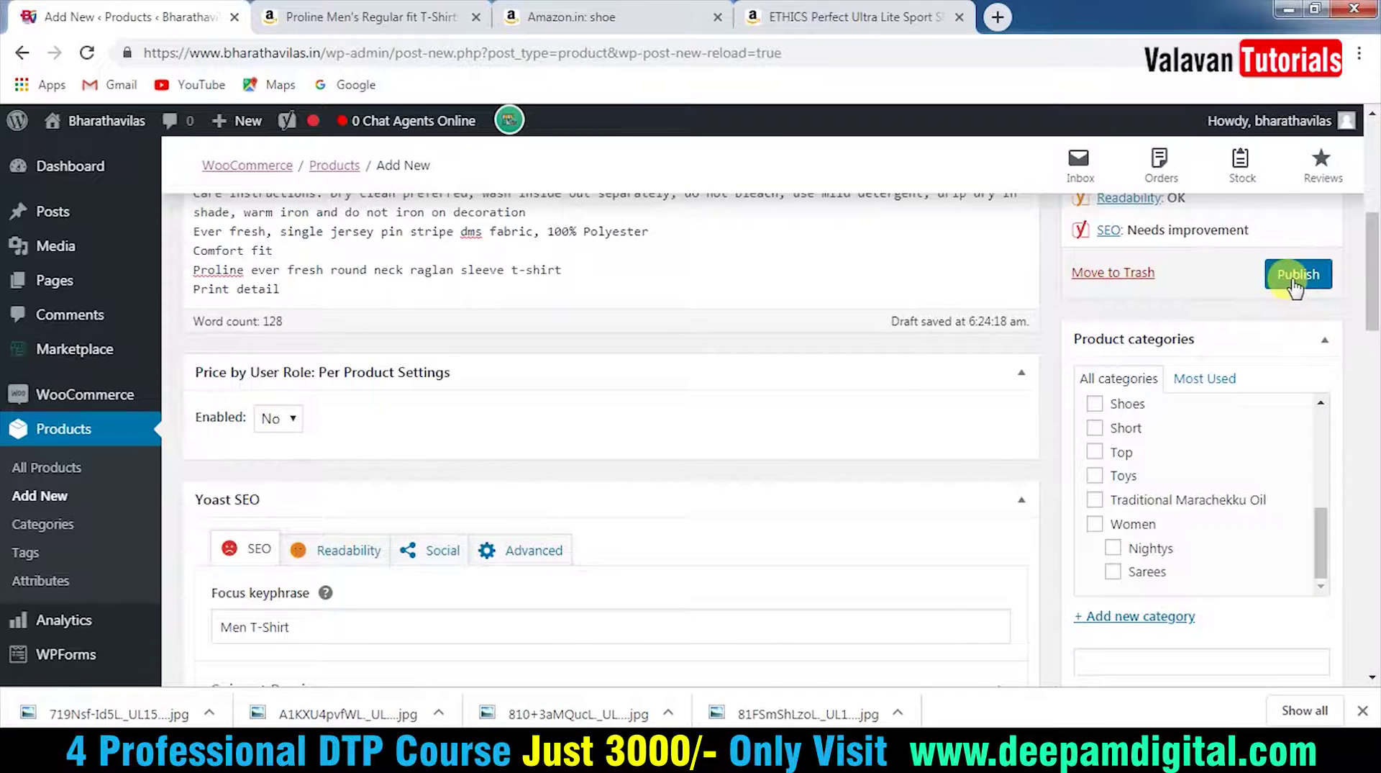
{"action": "scroll", "coordinate": [633, 354], "scroll_direction": "up", "scroll_amount": 3}
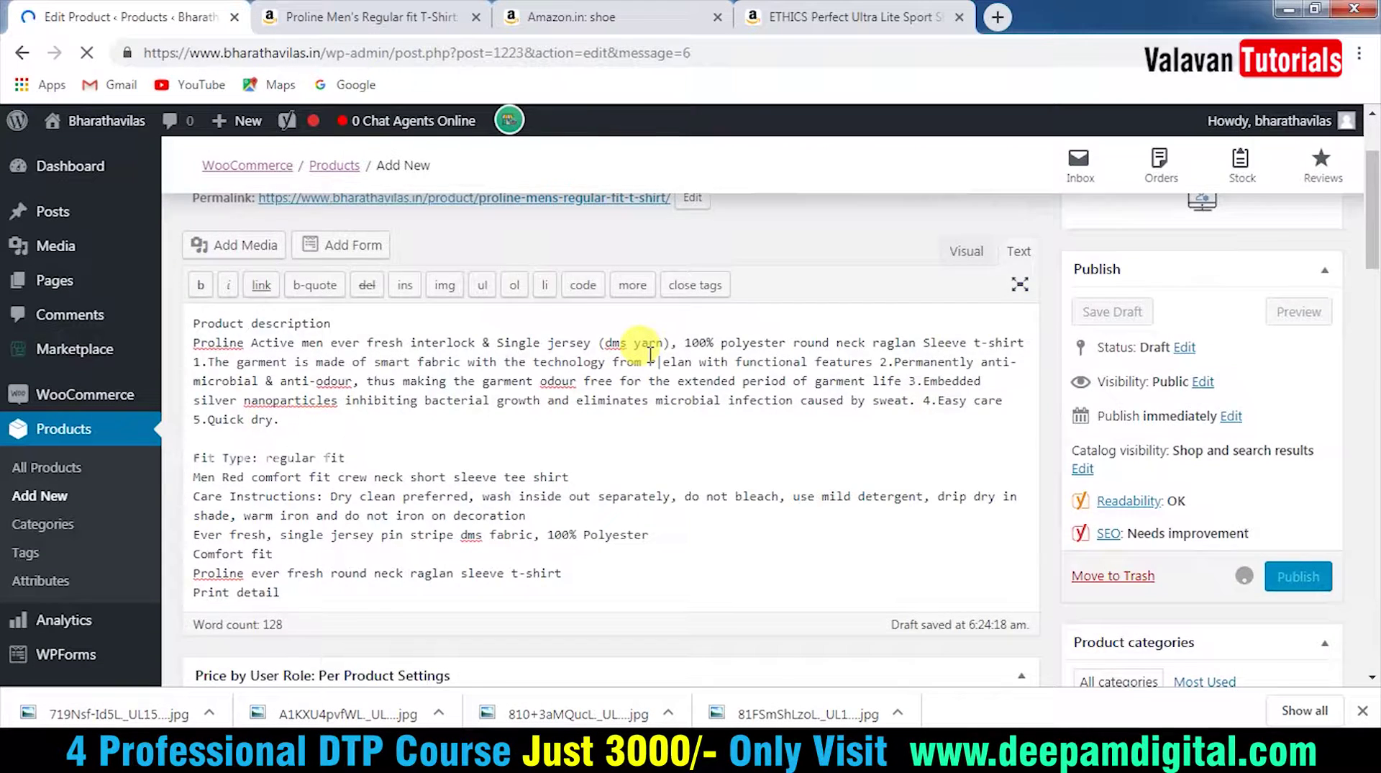
Open the published product's store page in an incognito window and look over its title, images, price range and short description.
{"action": "right_click", "coordinate": [351, 312]}
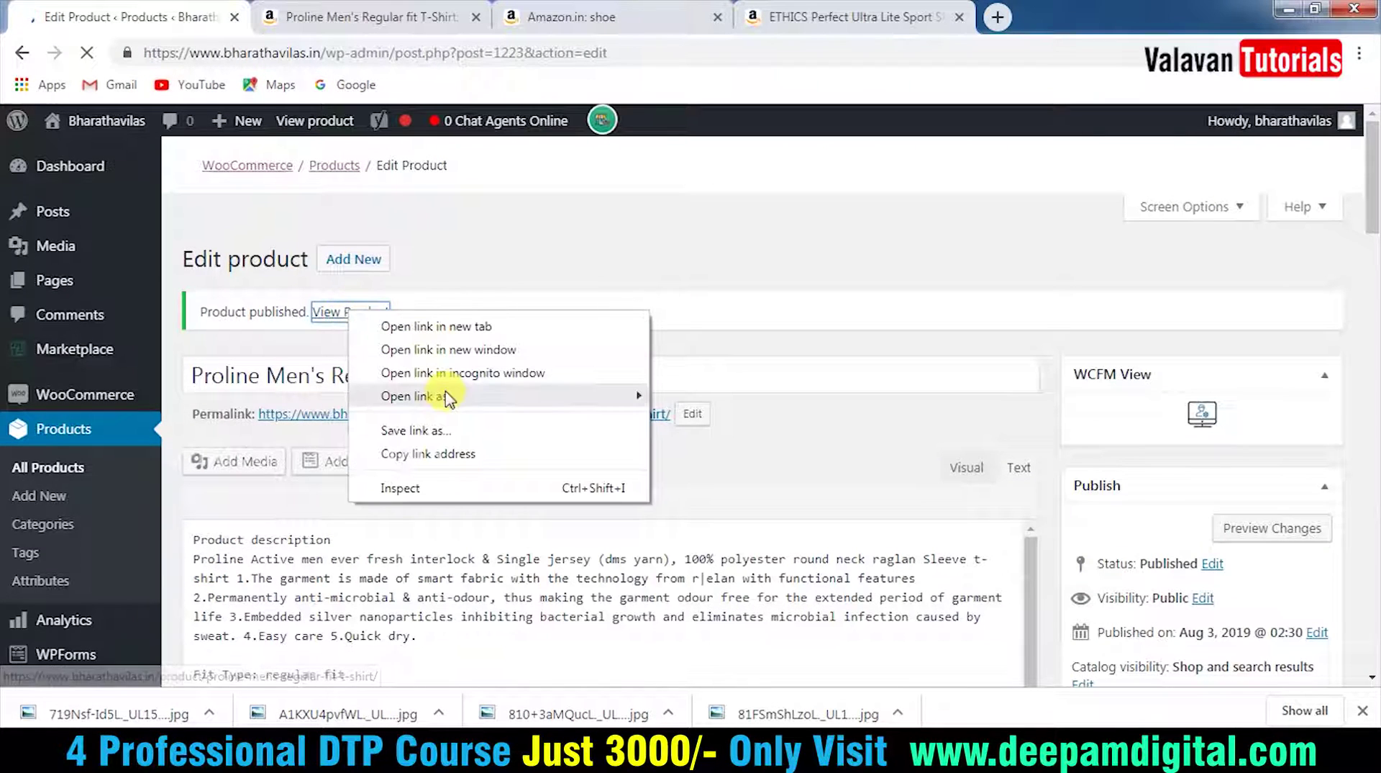
{"action": "left_click", "coordinate": [463, 372]}
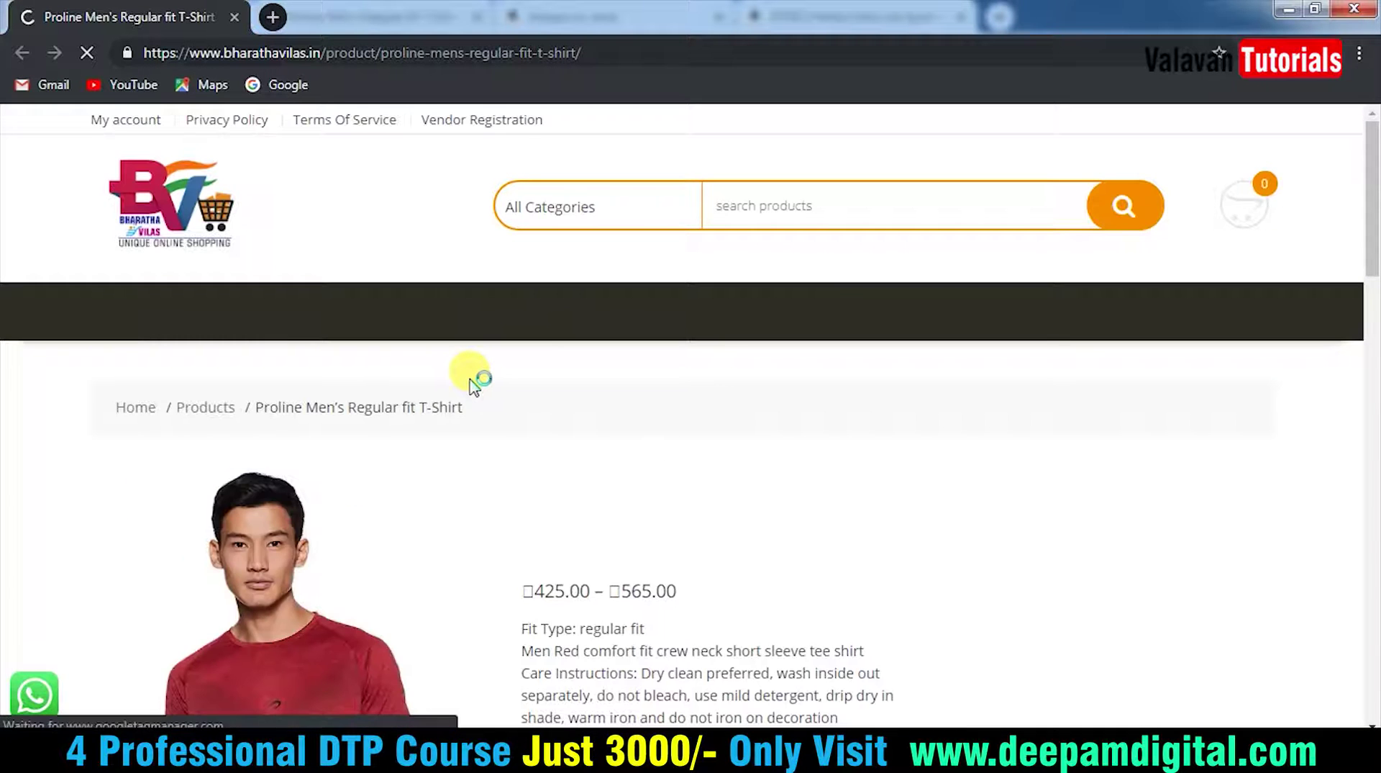
{"action": "scroll", "coordinate": [786, 524], "scroll_direction": "down", "scroll_amount": 5}
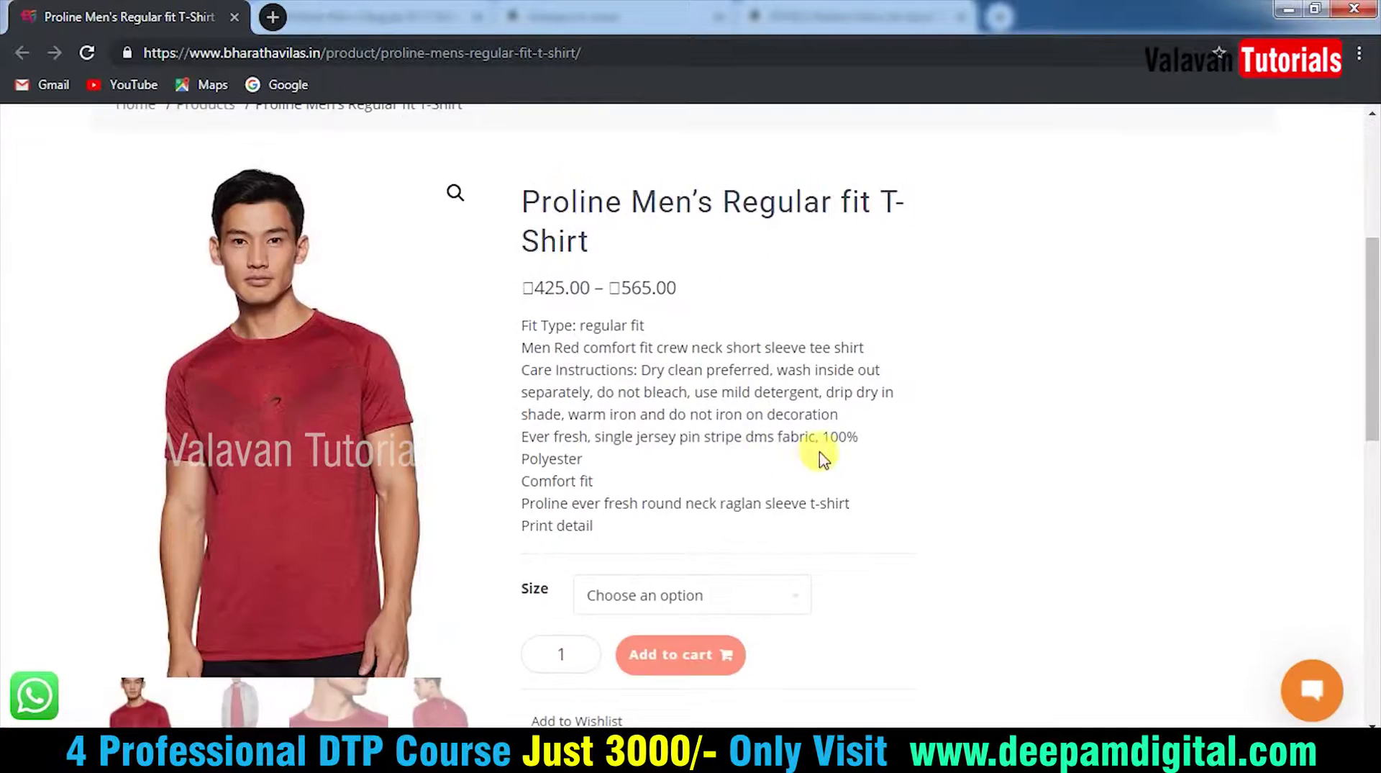
{"action": "scroll", "coordinate": [509, 415], "scroll_direction": "up", "scroll_amount": 5}
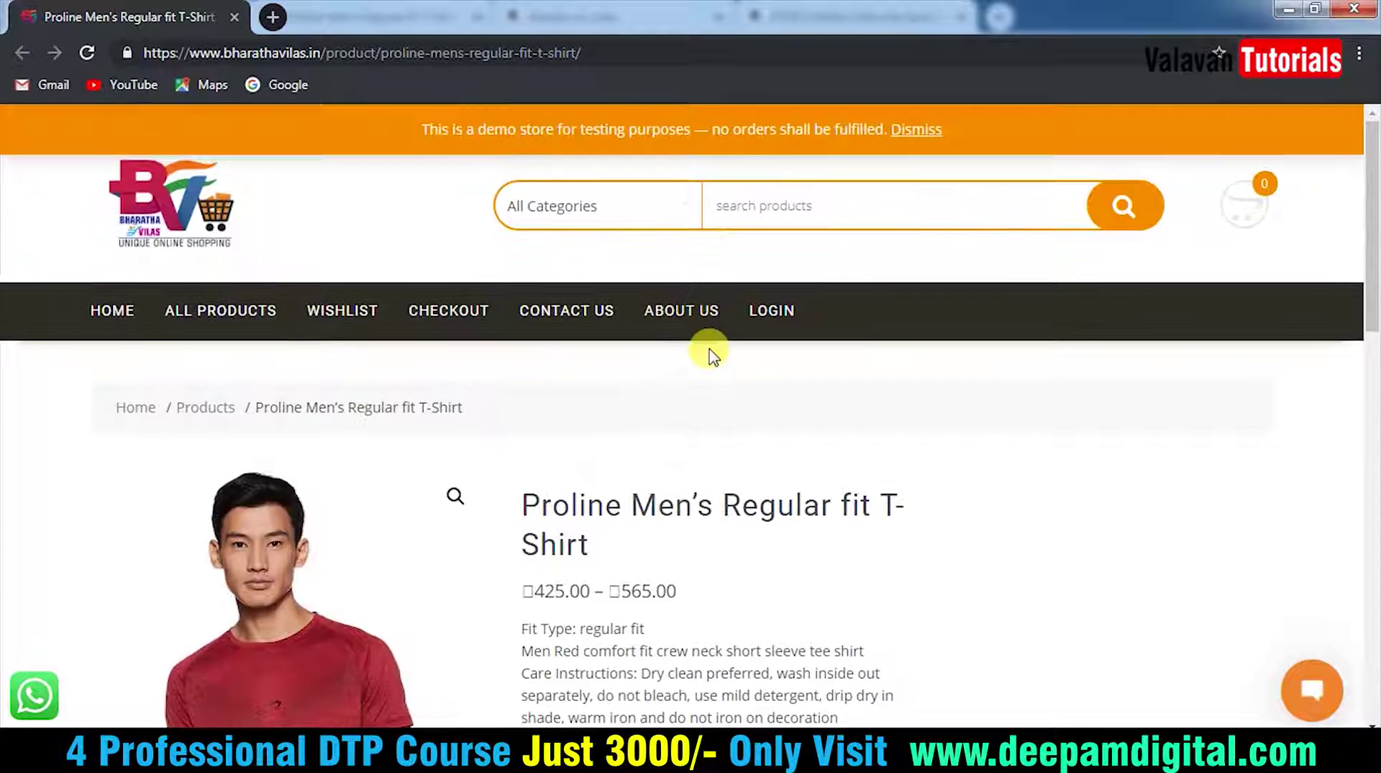
{"action": "scroll", "coordinate": [547, 418], "scroll_direction": "down", "scroll_amount": 5}
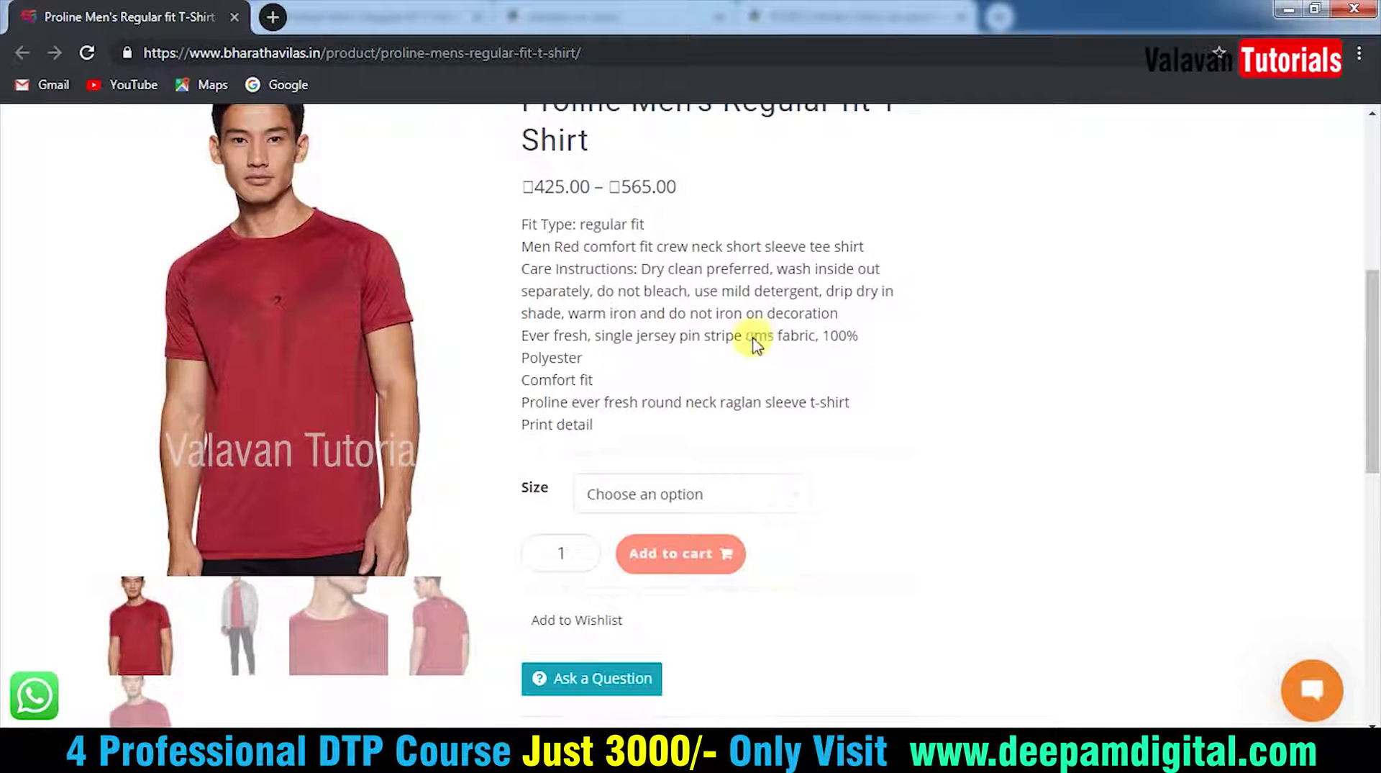
Select the sizes Small, Medium and Large in turn on the store page to check each variation's price.
{"action": "left_click", "coordinate": [748, 494]}
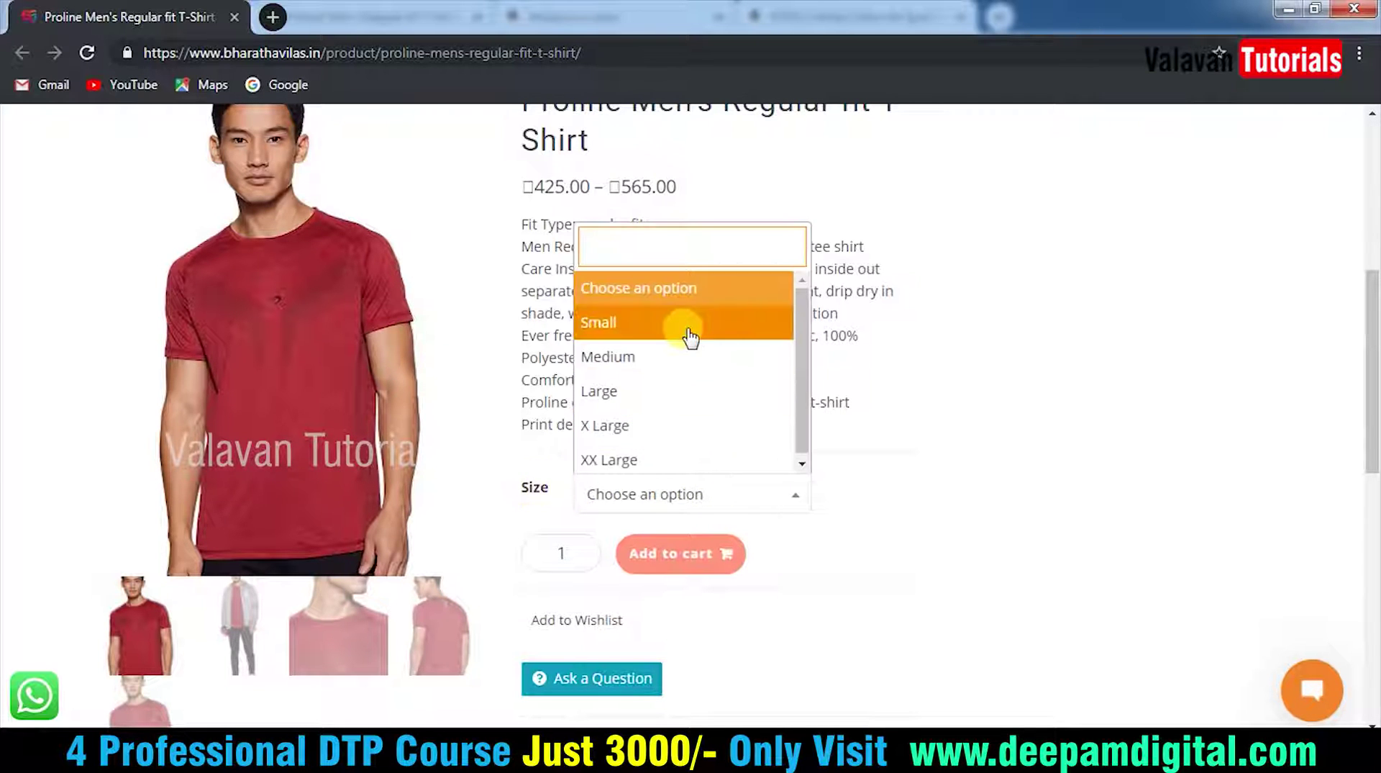
{"action": "left_click", "coordinate": [684, 329]}
{"action": "left_click", "coordinate": [732, 508]}
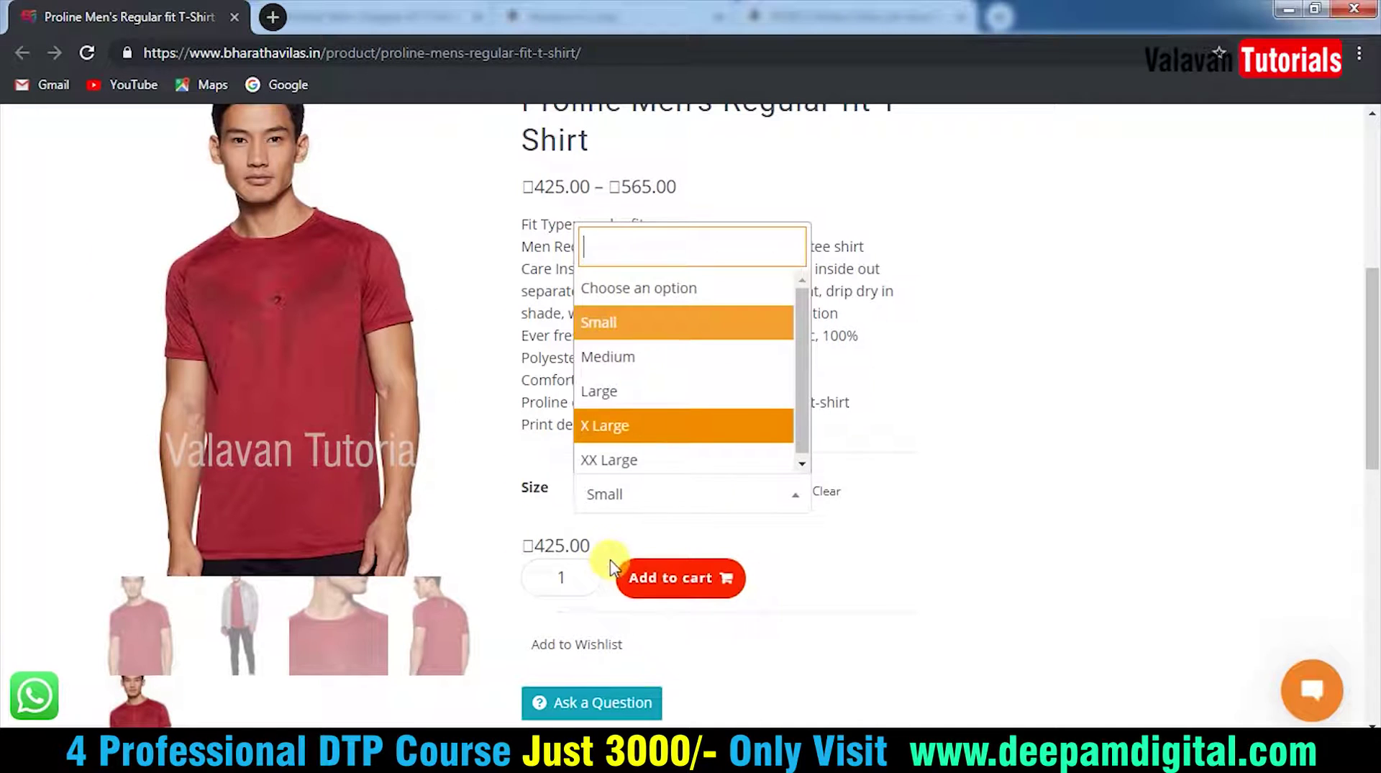
{"action": "left_click", "coordinate": [665, 366]}
{"action": "left_click", "coordinate": [703, 500]}
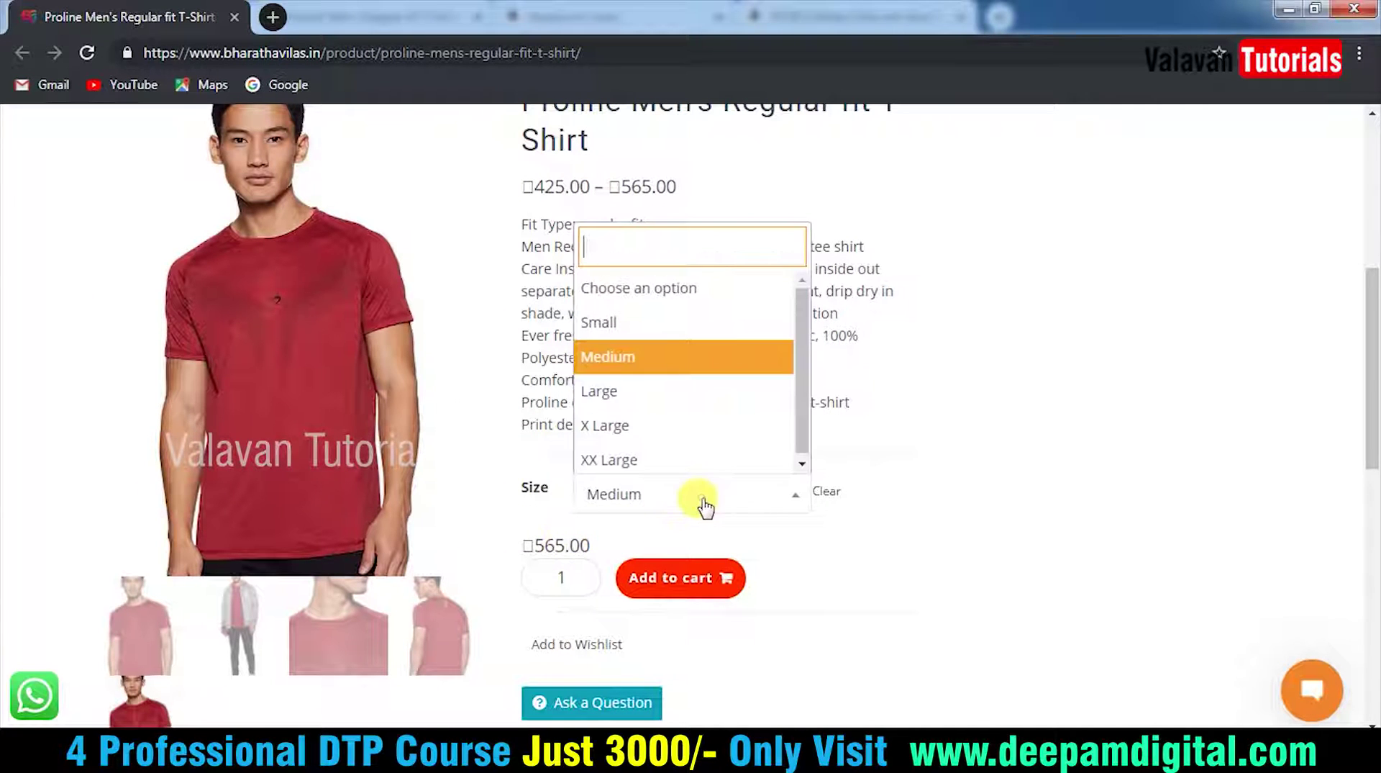
{"action": "left_click", "coordinate": [646, 390]}
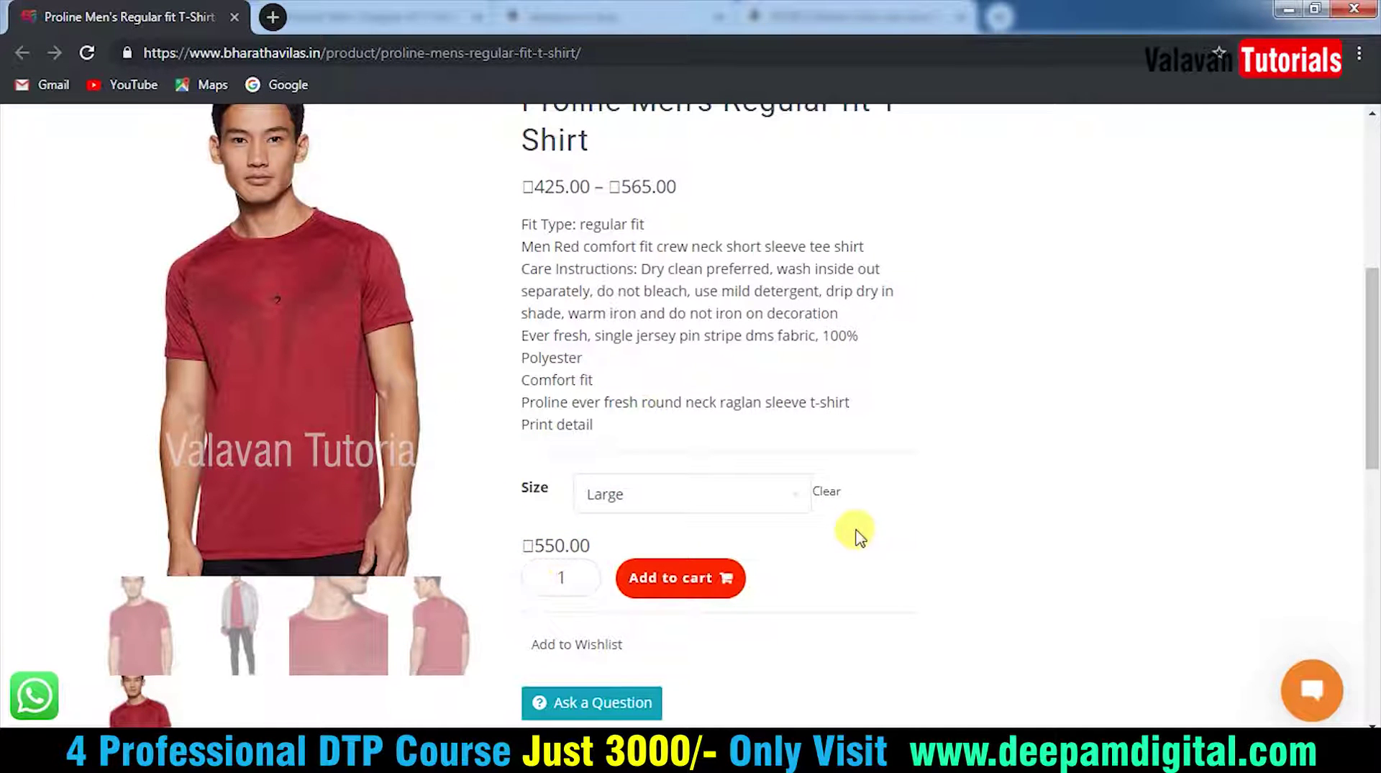
{"action": "scroll", "coordinate": [855, 532], "scroll_direction": "up", "scroll_amount": 5}
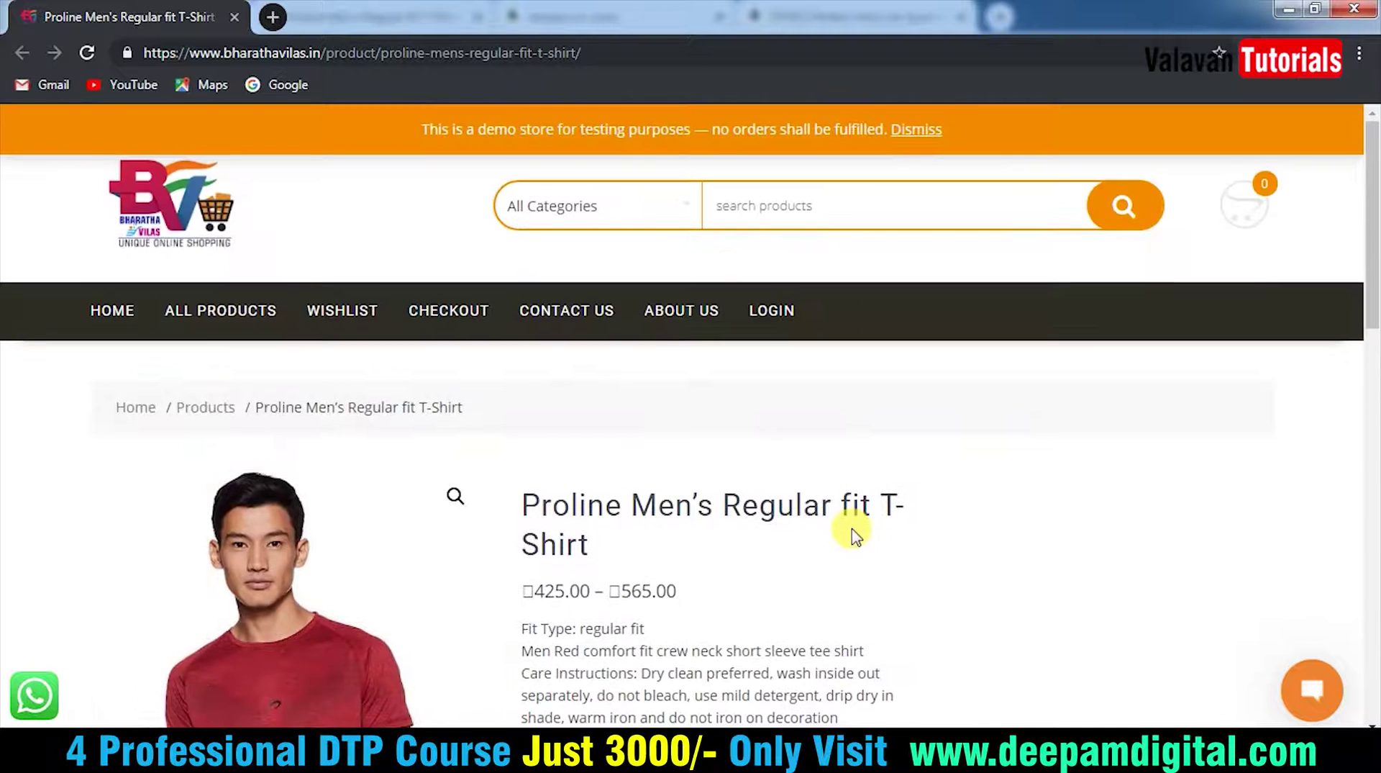
{"action": "scroll", "coordinate": [854, 536], "scroll_direction": "down", "scroll_amount": 2}
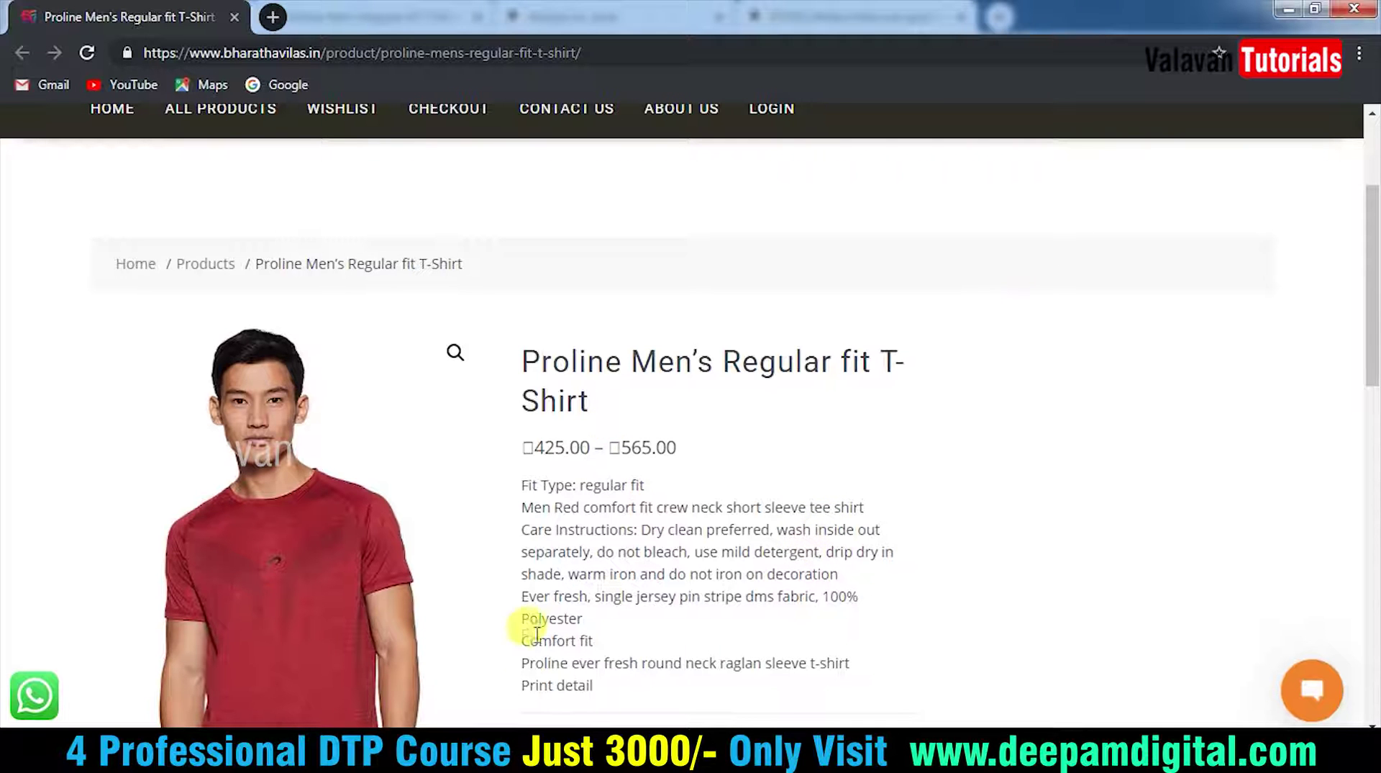
Switch back to the browser window with the product's edit page and look over its description and publish settings.
{"action": "mouse_move", "coordinate": [475, 754]}
{"action": "left_click", "coordinate": [346, 642]}
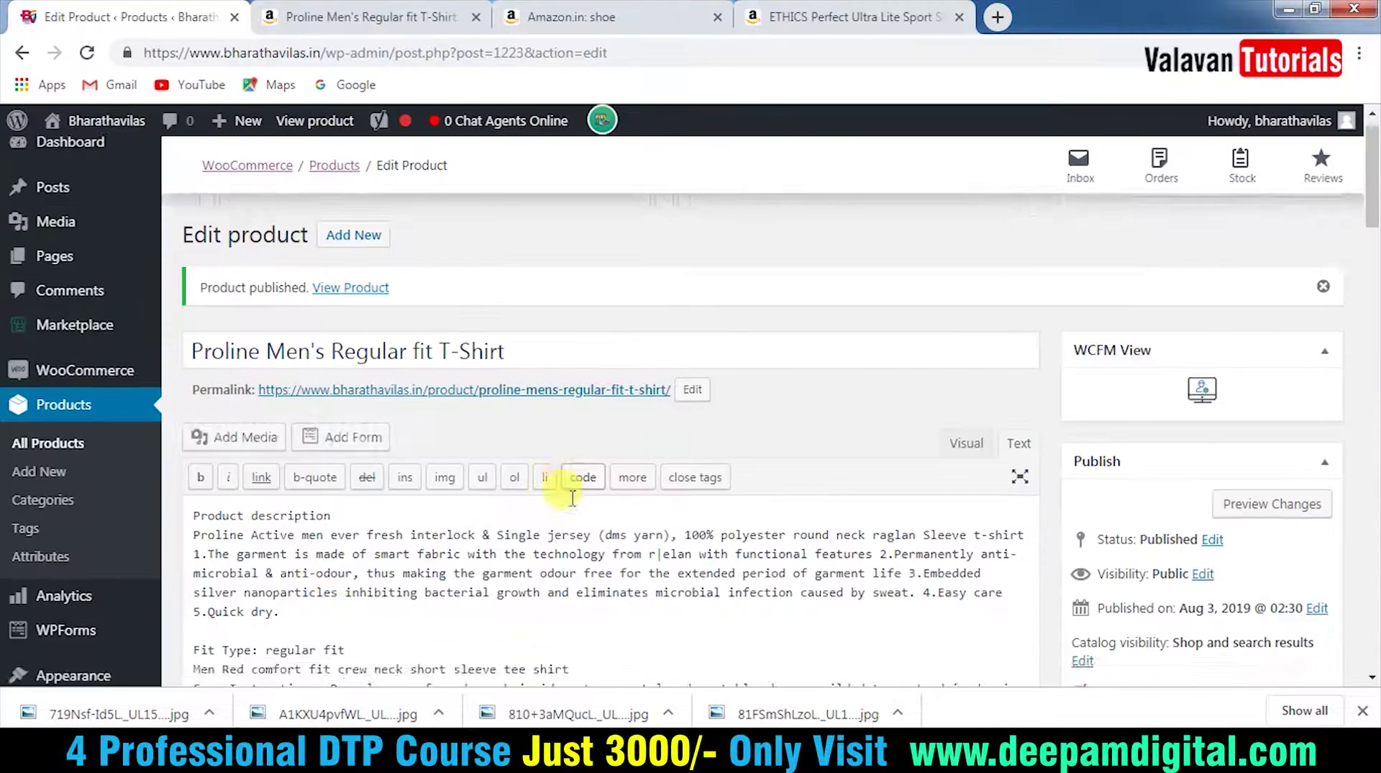
{"action": "scroll", "coordinate": [741, 502], "scroll_direction": "down", "scroll_amount": 5}
{"action": "scroll", "coordinate": [743, 499], "scroll_direction": "up", "scroll_amount": 10}
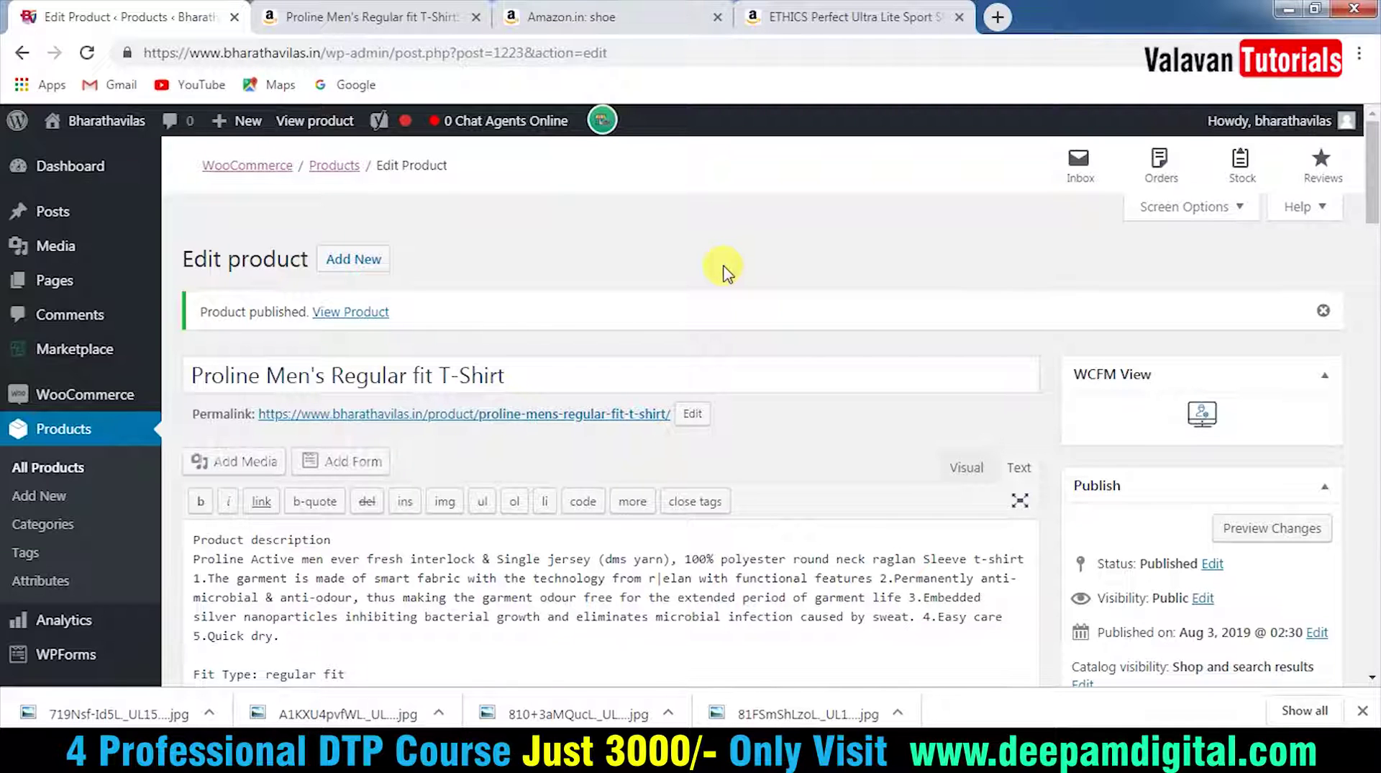
{"action": "scroll", "coordinate": [719, 274], "scroll_direction": "down", "scroll_amount": 3}
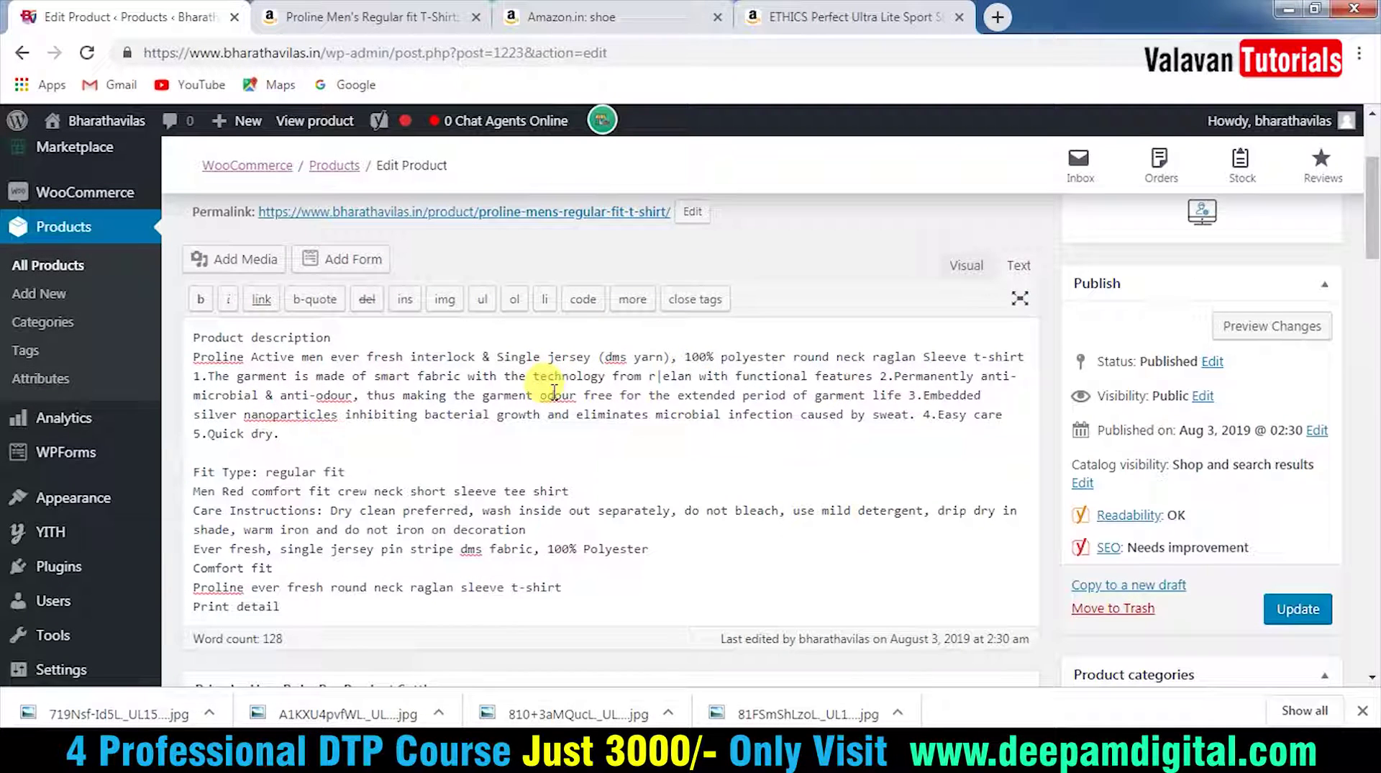